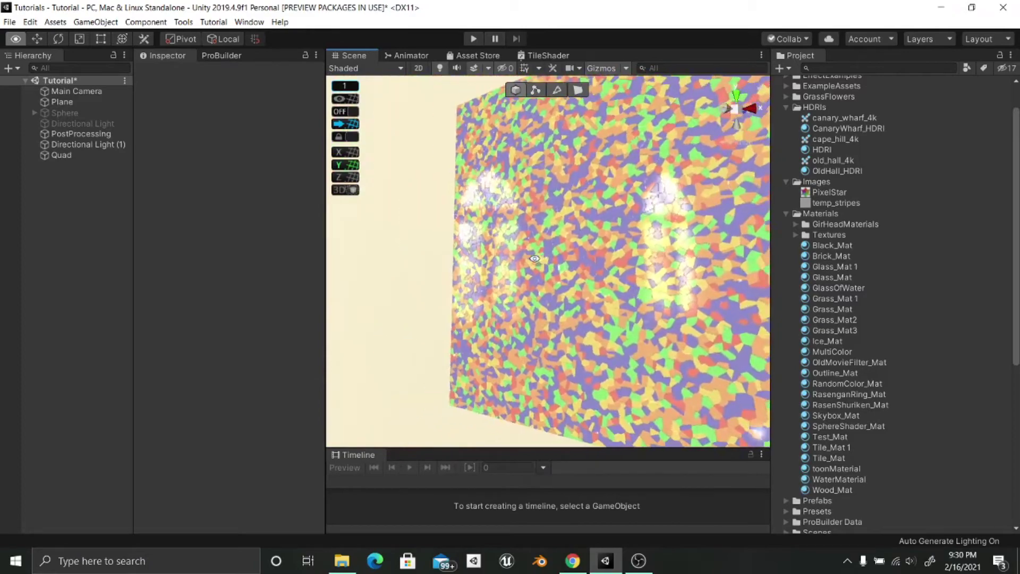
{"action": "key", "text": "d"}
{"action": "left_click_drag", "start_coordinate": [649, 268], "coordinate": [653, 268], "text": "alt"}
{"action": "key", "text": "d"}
{"action": "right_click_drag", "start_coordinate": [653, 267], "coordinate": [632, 261]}
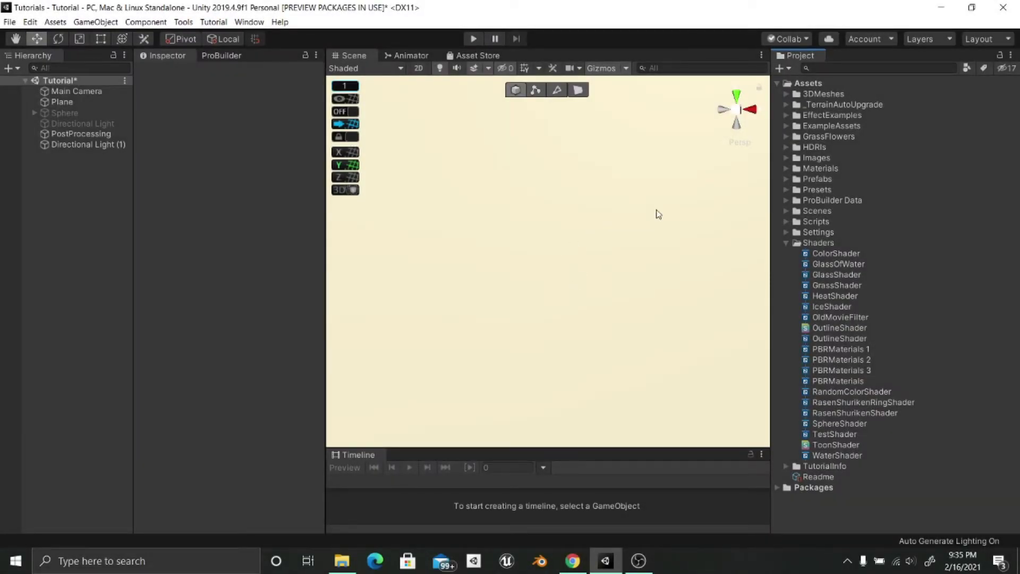
Create a PBR shader graph named StainedGlassShader in the Shaders folder.
{"action": "right_click", "coordinate": [806, 244]}
{"action": "mouse_move", "coordinate": [818, 249]}
{"action": "mouse_move", "coordinate": [734, 81]}
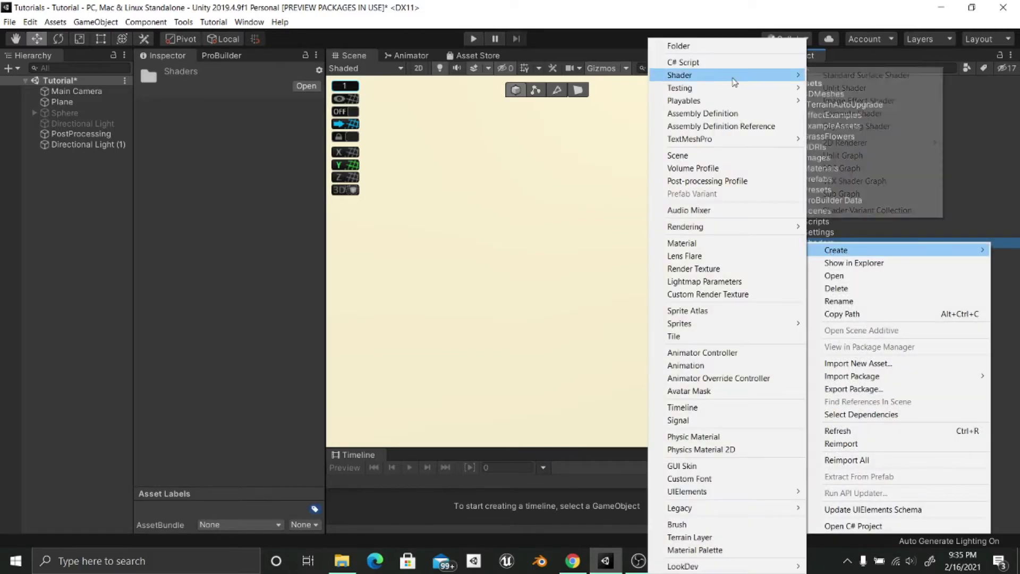
{"action": "left_click", "coordinate": [866, 170]}
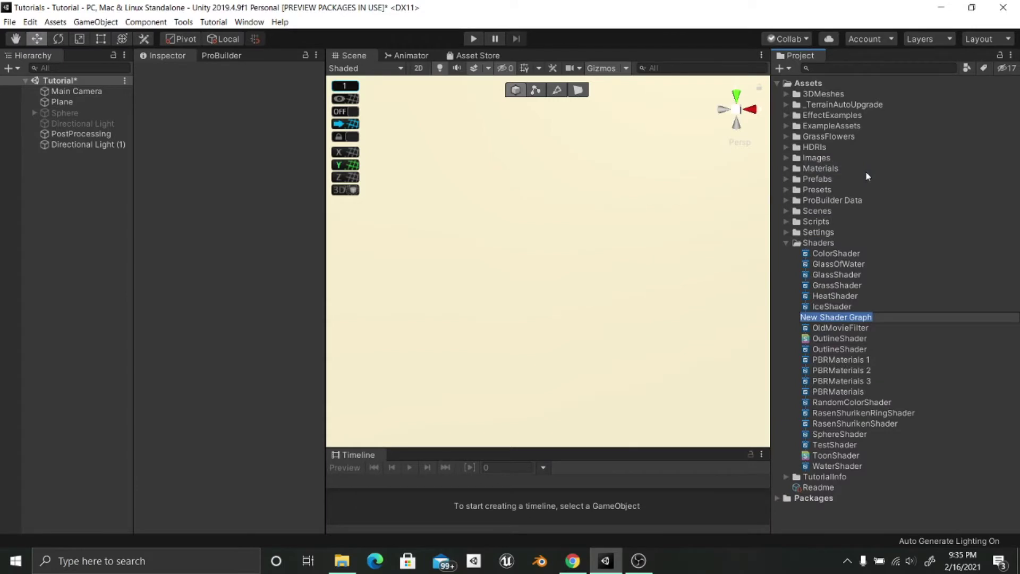
{"action": "type", "text": "S"}
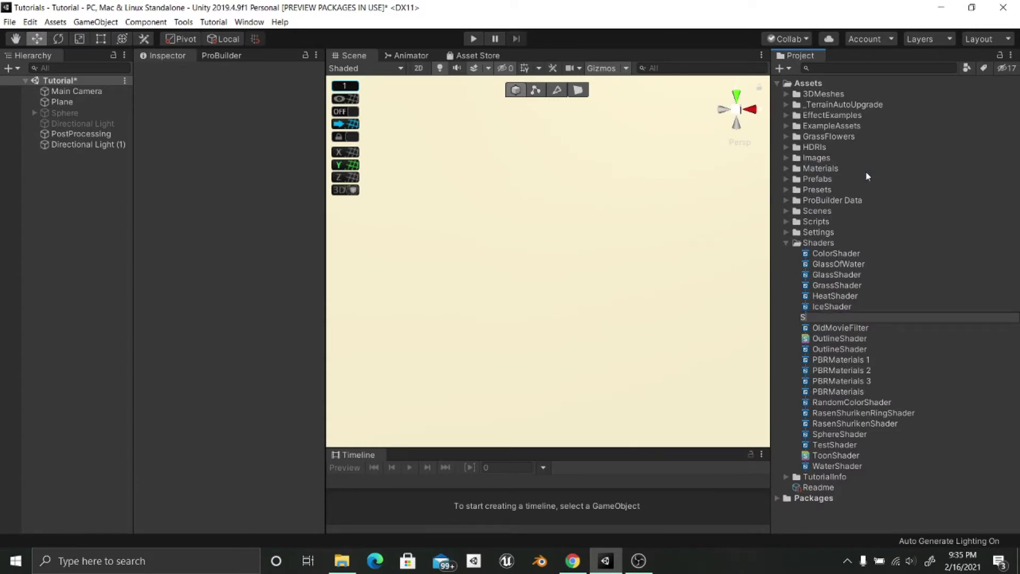
{"action": "type", "text": "tainedGlassShader"}
{"action": "key", "text": "Return"}
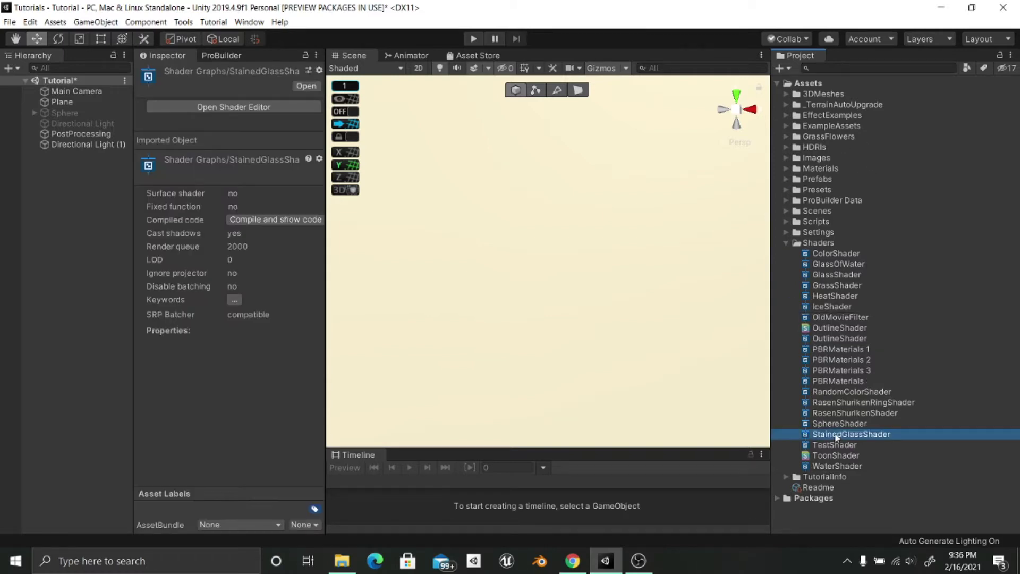
Open StainedGlassShader in the shader graph editor and maximize the editor window.
{"action": "double_click", "coordinate": [836, 437]}
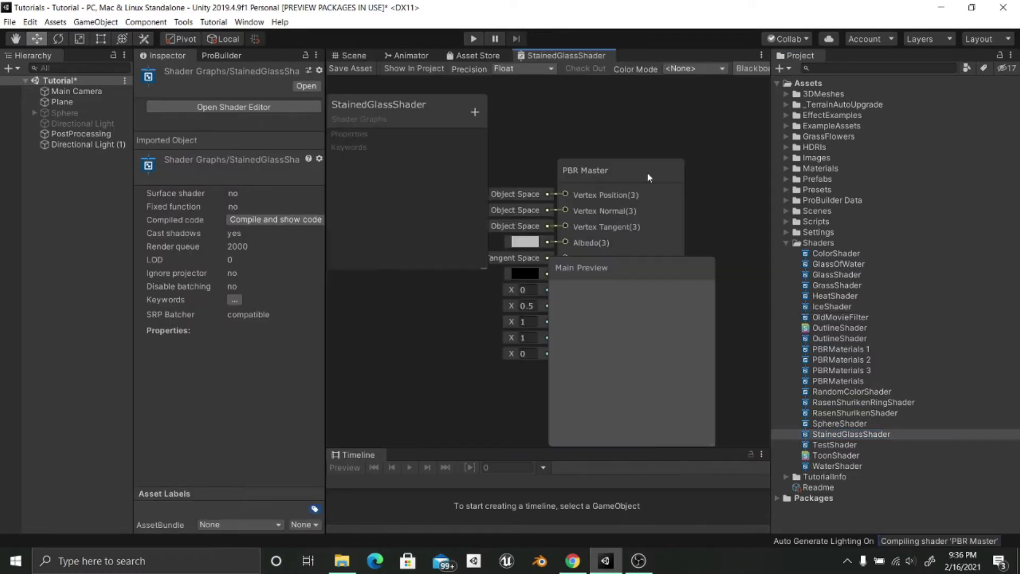
{"action": "right_click", "coordinate": [578, 59]}
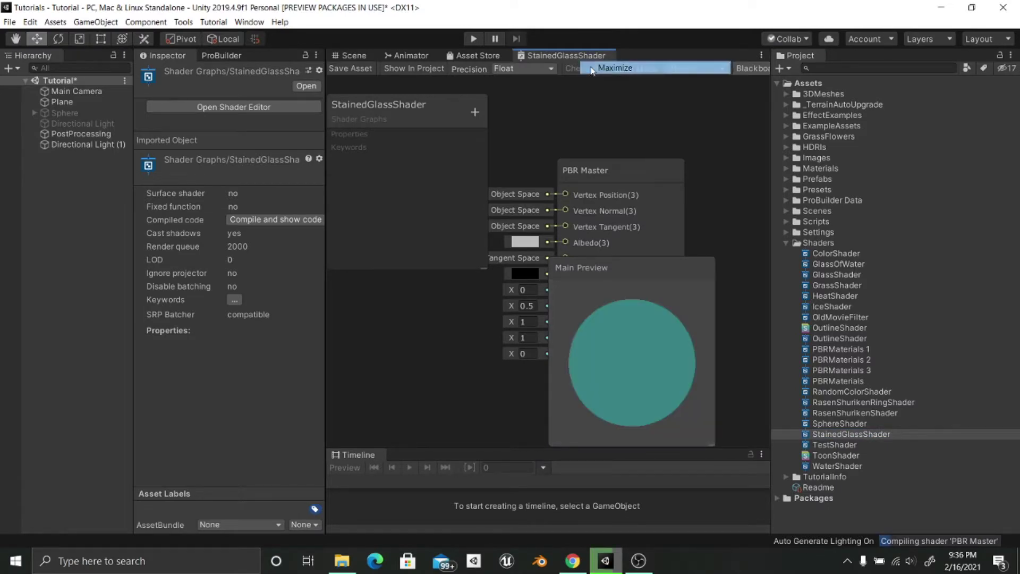
{"action": "left_click", "coordinate": [605, 67]}
{"action": "middle_click_drag", "start_coordinate": [421, 353], "coordinate": [589, 353]}
{"action": "middle_click_drag", "start_coordinate": [386, 349], "coordinate": [480, 356]}
{"action": "middle_click_drag", "start_coordinate": [429, 349], "coordinate": [565, 349]}
{"action": "middle_click_drag", "start_coordinate": [435, 298], "coordinate": [498, 325]}
{"action": "middle_click_drag", "start_coordinate": [444, 302], "coordinate": [475, 311]}
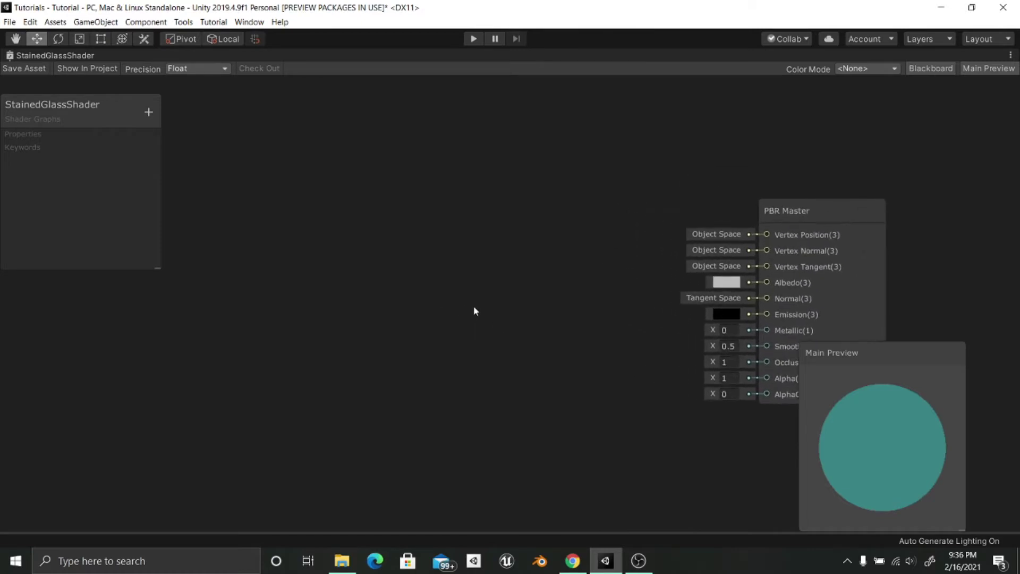
Add a Gradient node and place it in the open area beside the blackboard.
{"action": "key", "text": "space"}
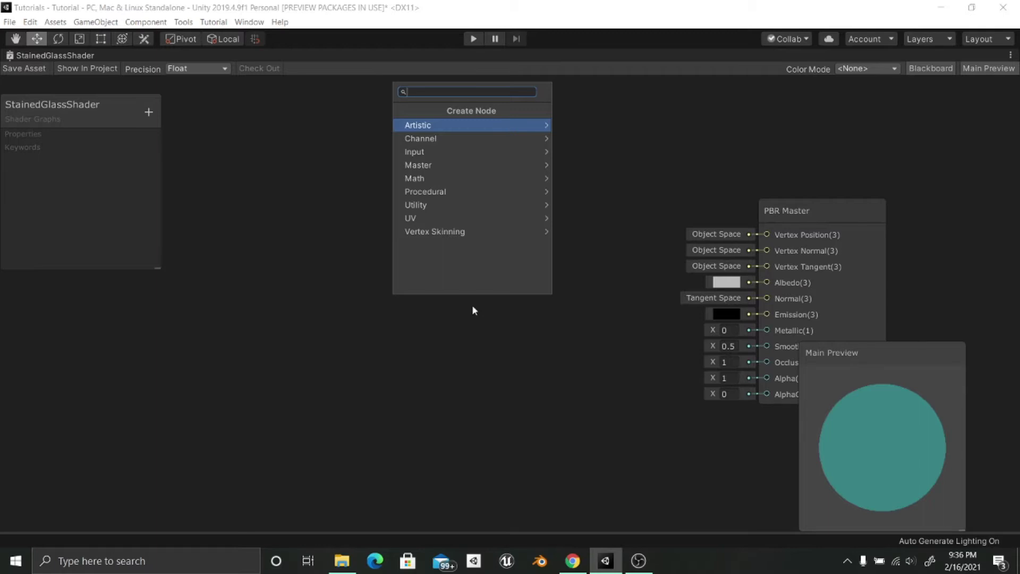
{"action": "type", "text": "grad"}
{"action": "key", "text": "Return"}
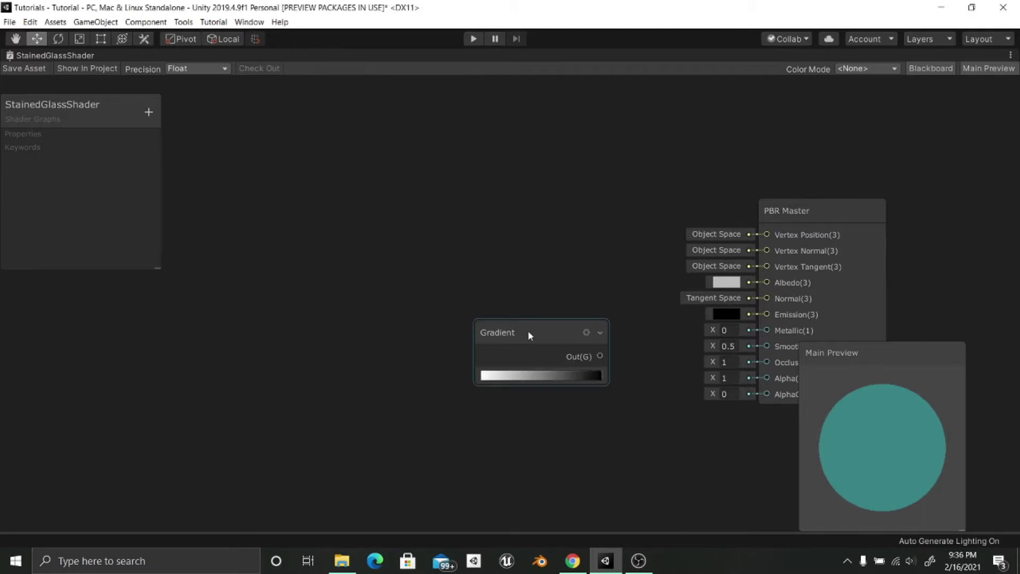
{"action": "left_click_drag", "start_coordinate": [528, 332], "coordinate": [363, 169]}
Set the Gradient node's mode to Fixed and move its white color key to about 15.3%.
{"action": "left_click", "coordinate": [384, 213]}
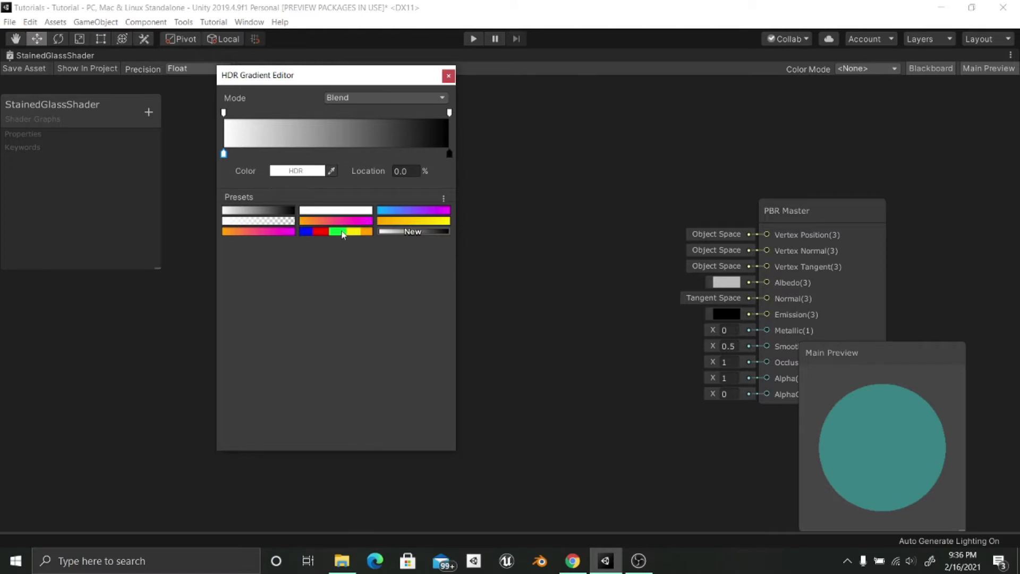
{"action": "left_click", "coordinate": [354, 99]}
{"action": "left_click", "coordinate": [352, 127]}
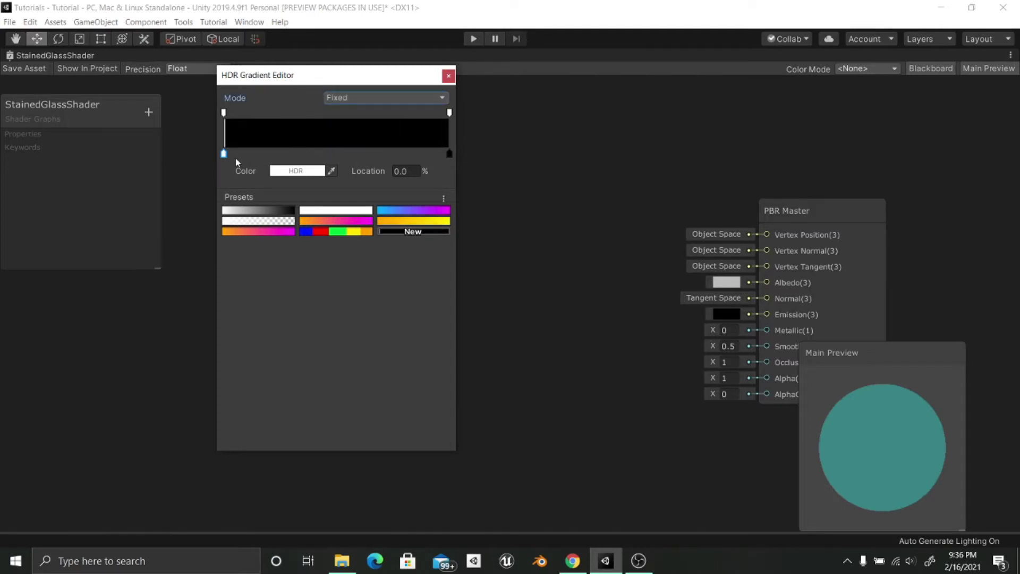
{"action": "left_click_drag", "start_coordinate": [224, 156], "coordinate": [259, 162]}
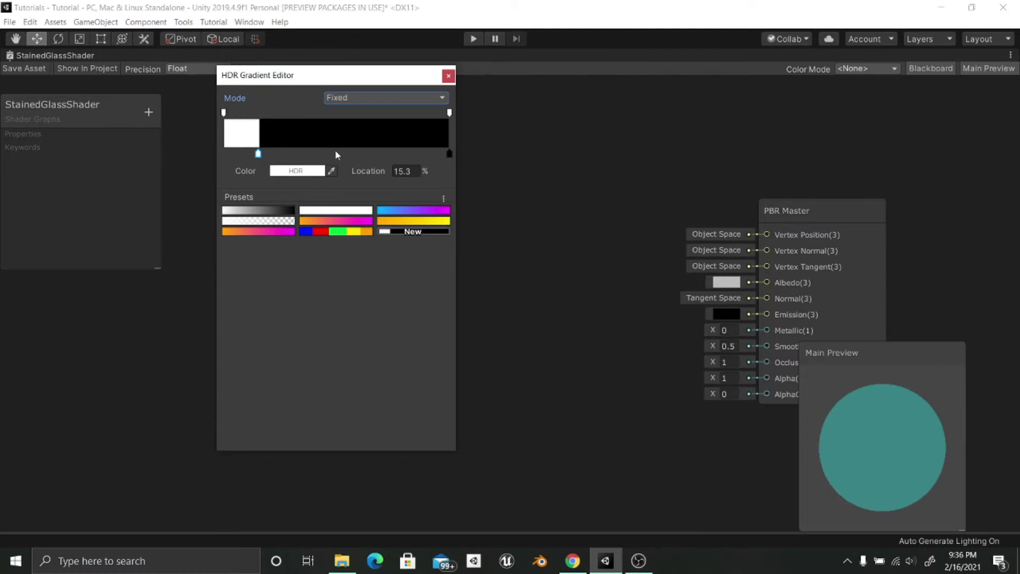
Add a red color key to the gradient and place it at about 35.3%.
{"action": "left_click_drag", "start_coordinate": [335, 154], "coordinate": [309, 157]}
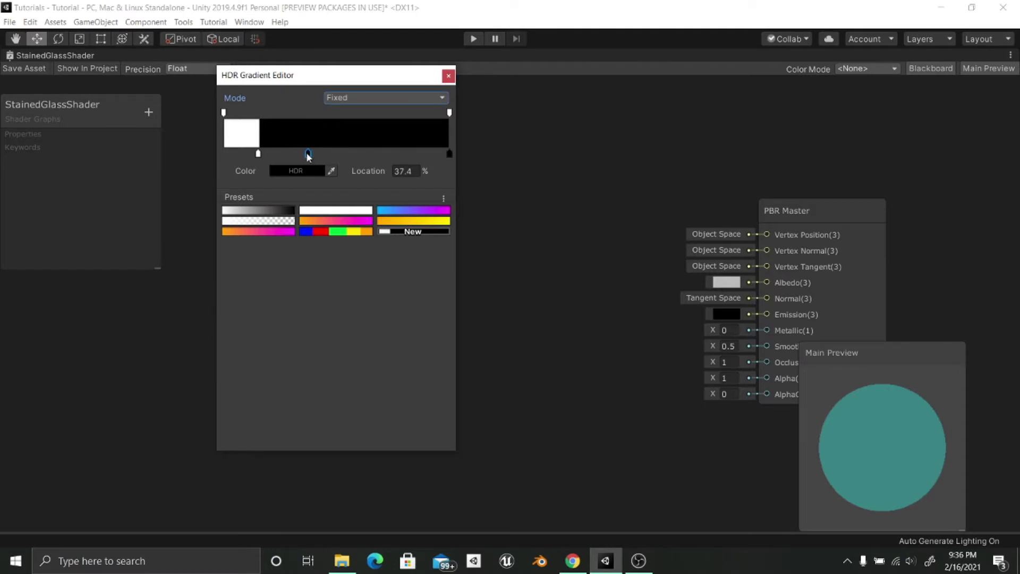
{"action": "left_click", "coordinate": [298, 171]}
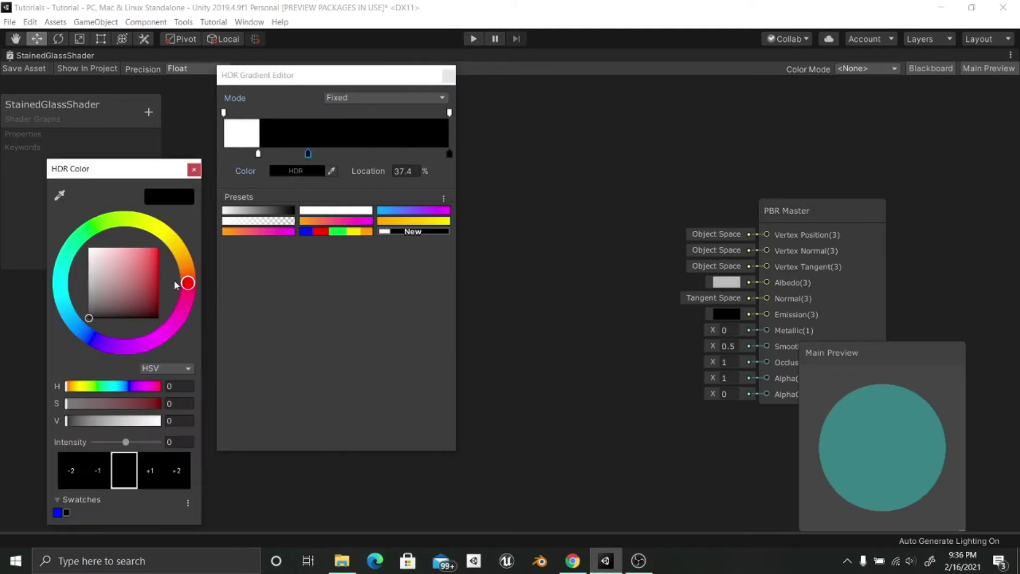
{"action": "left_click_drag", "start_coordinate": [142, 273], "coordinate": [206, 212]}
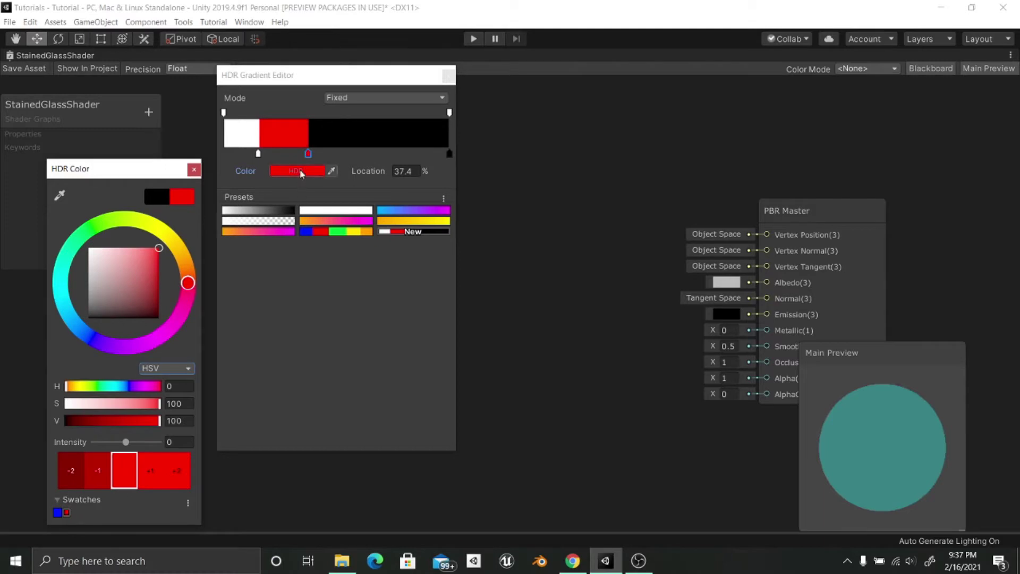
{"action": "left_click", "coordinate": [194, 169]}
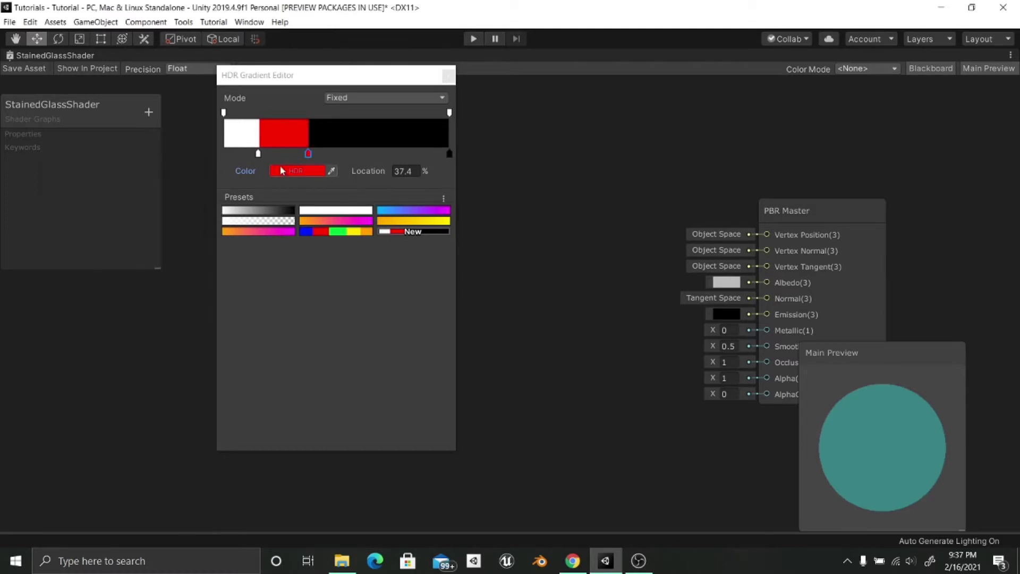
{"action": "left_click_drag", "start_coordinate": [309, 155], "coordinate": [304, 156]}
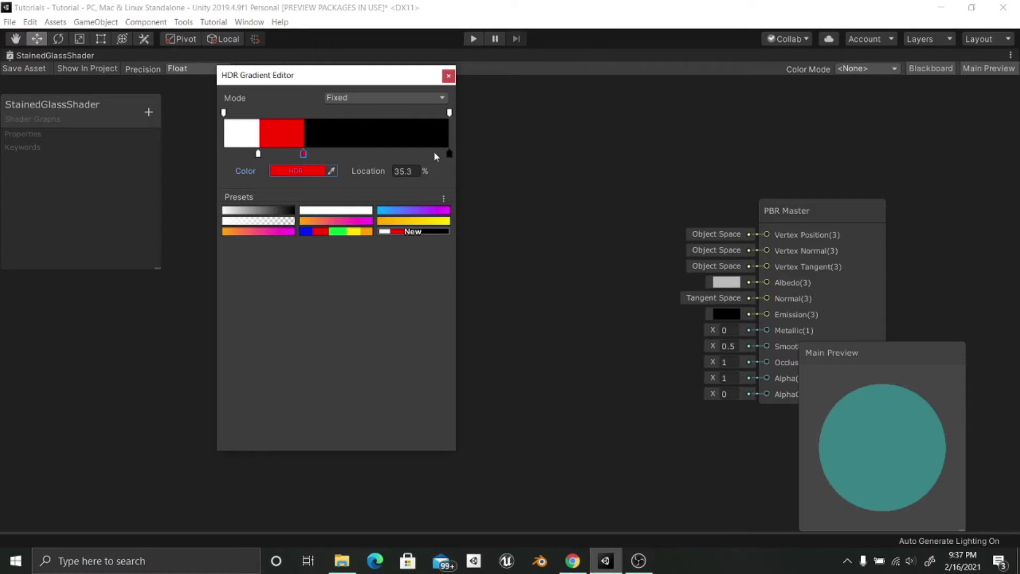
Add two more color keys to the gradient, at about 58.5% and 78.5%.
{"action": "left_click", "coordinate": [356, 154]}
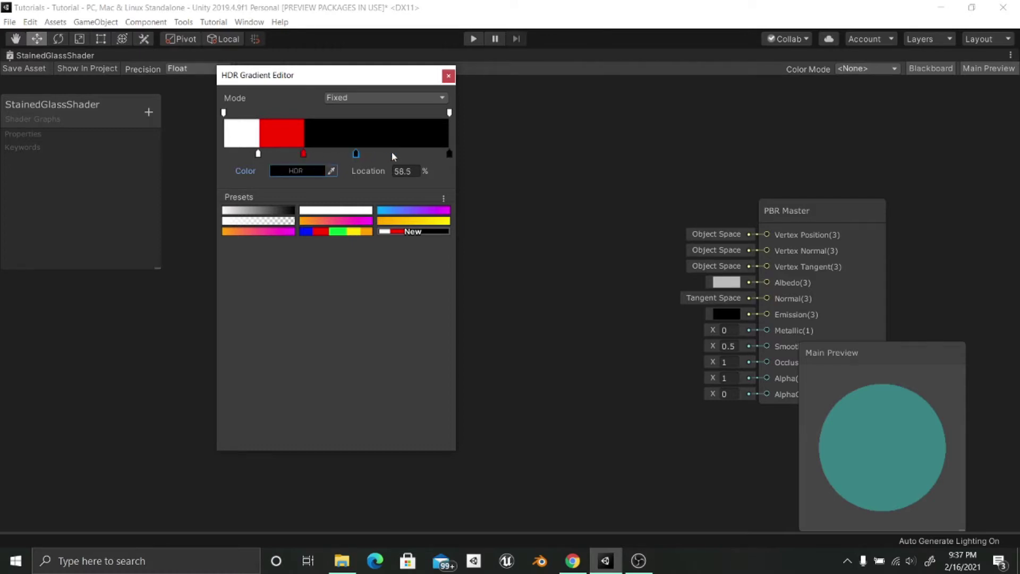
{"action": "left_click_drag", "start_coordinate": [399, 154], "coordinate": [402, 155]}
{"action": "left_click", "coordinate": [356, 154]}
Change the gradient's first color key from white to fully saturated blue, hue about 237.
{"action": "left_click", "coordinate": [259, 155]}
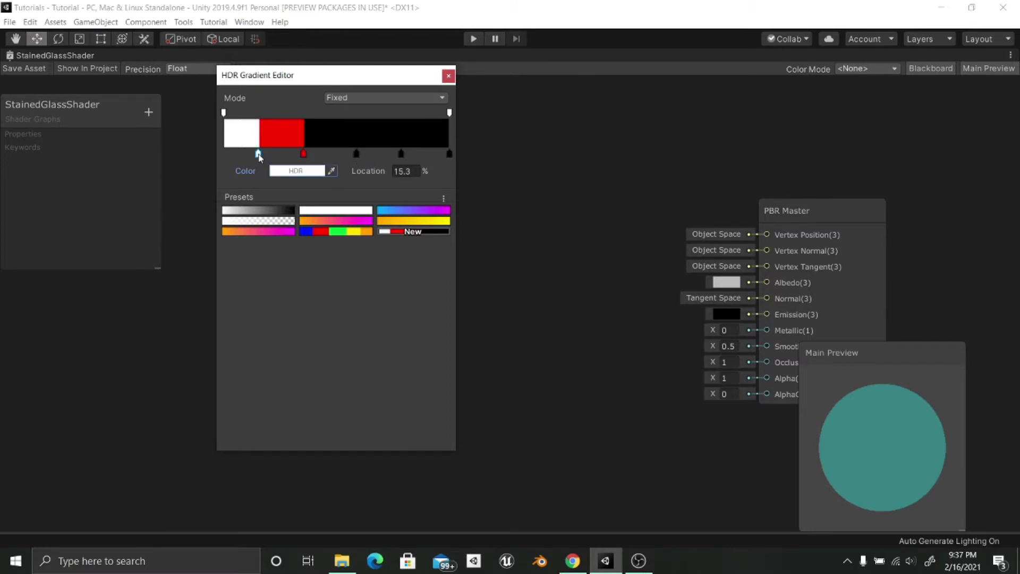
{"action": "left_click", "coordinate": [278, 171]}
{"action": "left_click_drag", "start_coordinate": [141, 274], "coordinate": [175, 219]}
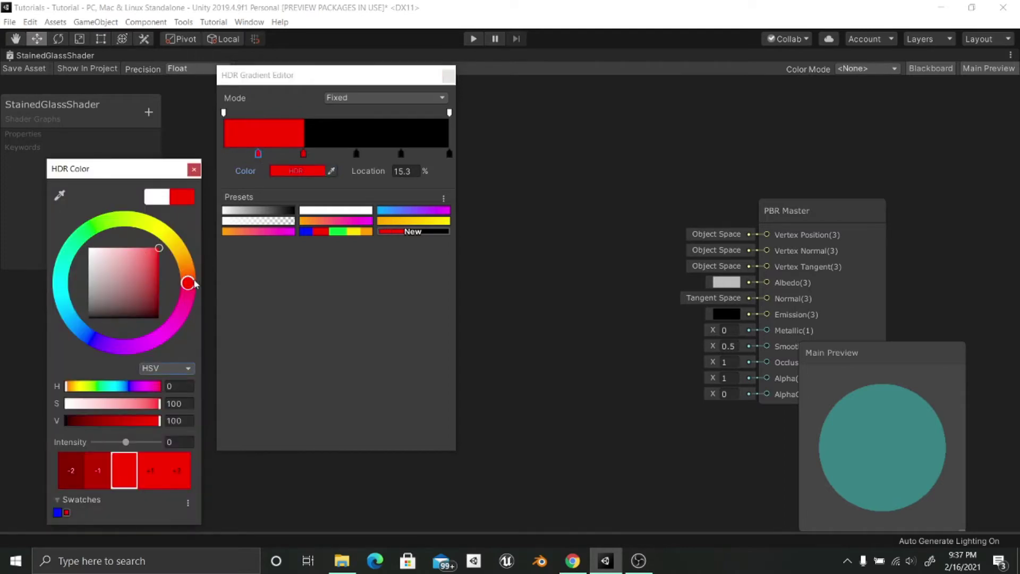
{"action": "left_click_drag", "start_coordinate": [187, 283], "coordinate": [88, 348]}
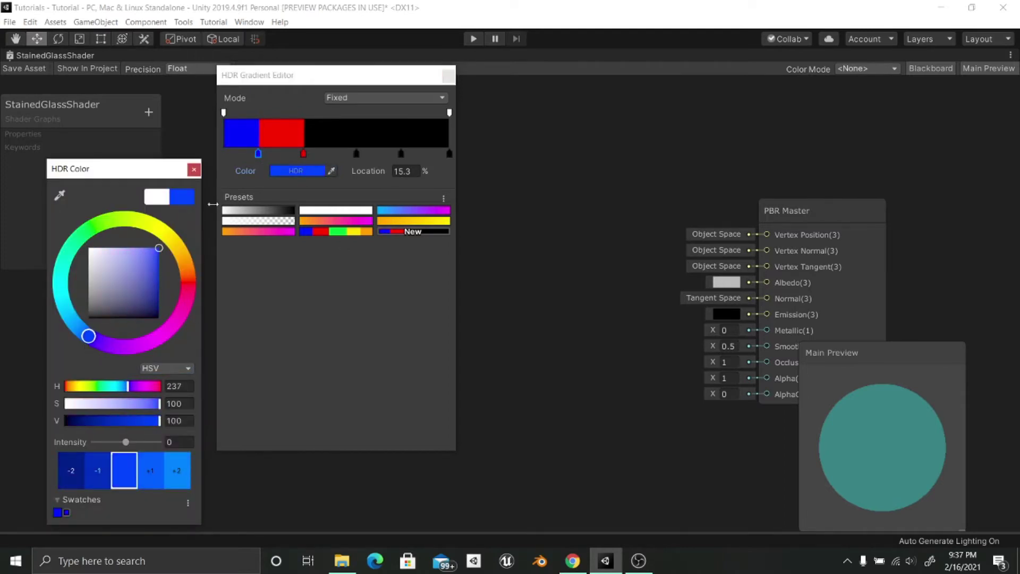
{"action": "left_click", "coordinate": [194, 169]}
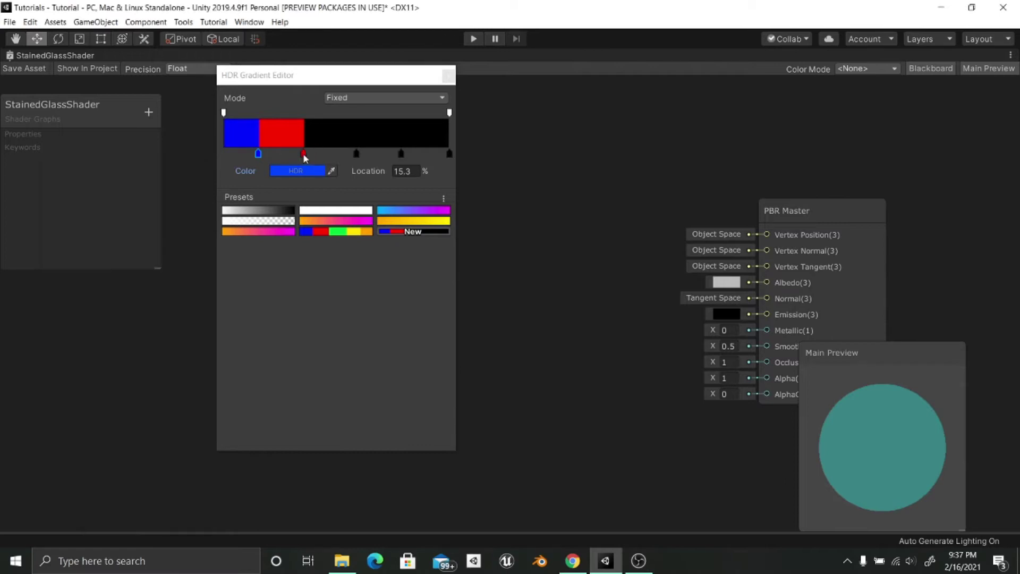
Shift the red key slightly lower, move the third key to about 56.5%, and color it green with hue about 130.
{"action": "left_click_drag", "start_coordinate": [303, 154], "coordinate": [351, 153]}
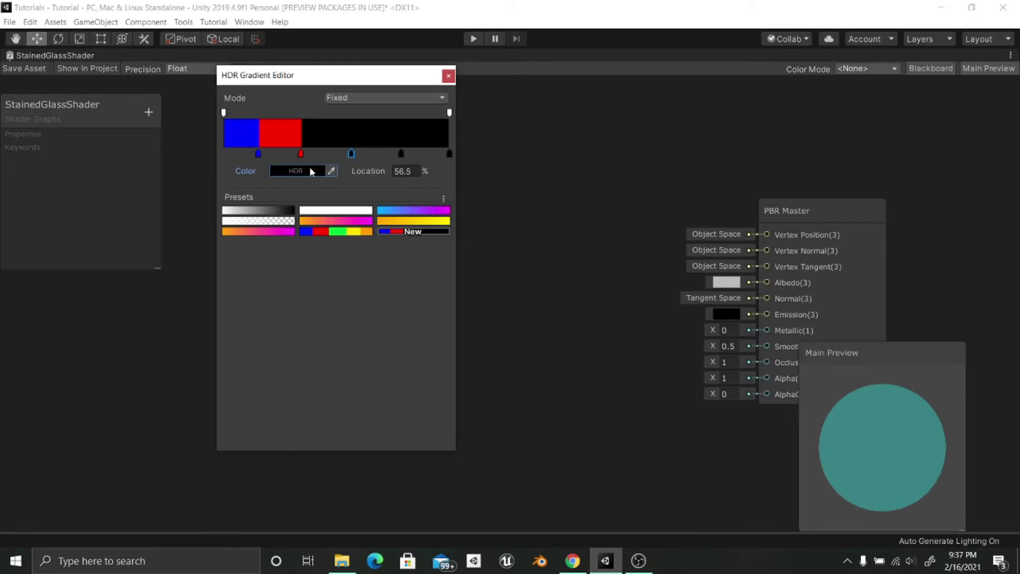
{"action": "left_click", "coordinate": [310, 169]}
{"action": "left_click_drag", "start_coordinate": [157, 291], "coordinate": [164, 213]}
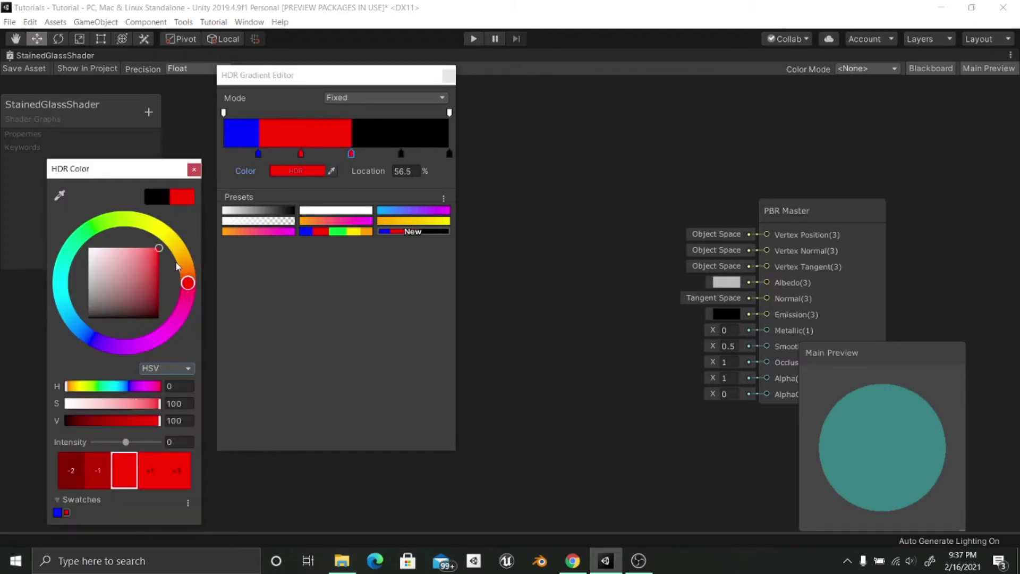
{"action": "left_click_drag", "start_coordinate": [177, 266], "coordinate": [84, 237]}
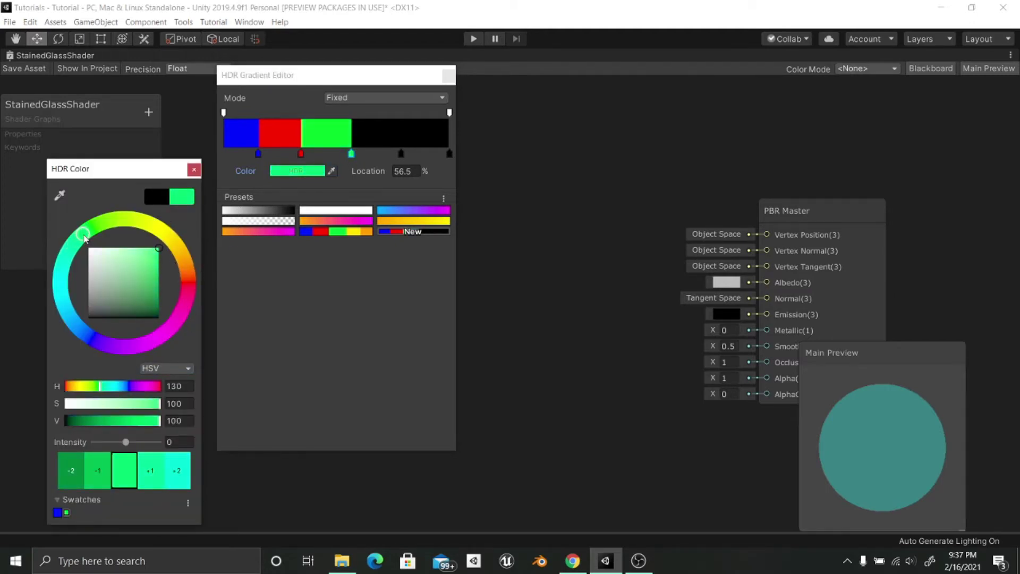
Set the gradient's fourth color key to fully saturated yellow, hue 60.
{"action": "left_click", "coordinate": [401, 154]}
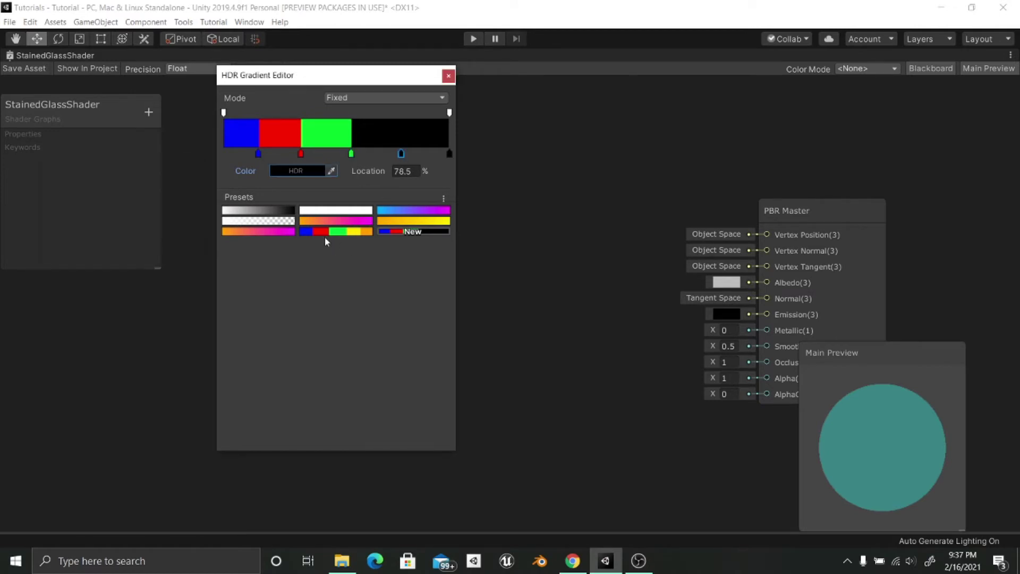
{"action": "left_click", "coordinate": [309, 170]}
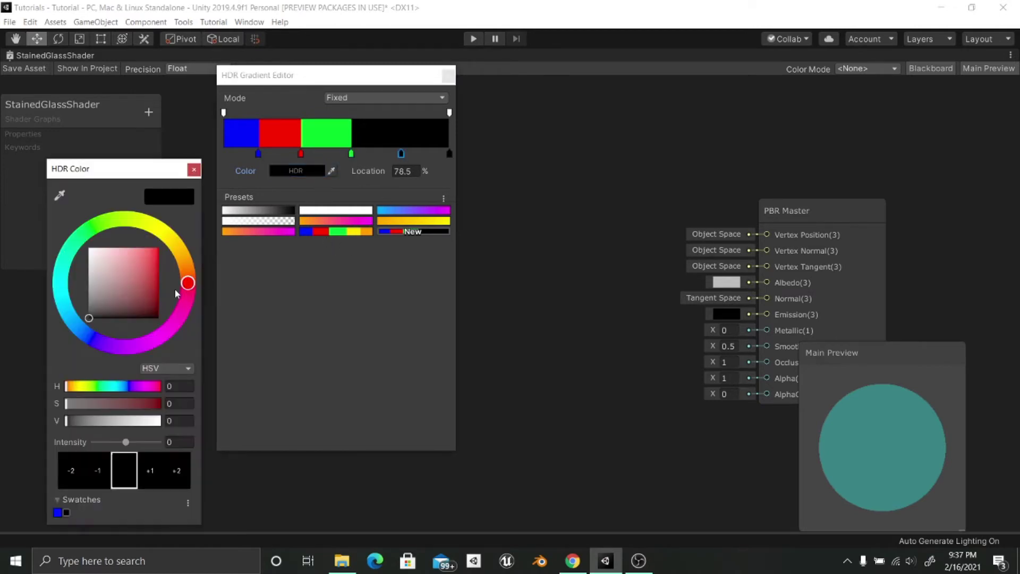
{"action": "left_click_drag", "start_coordinate": [188, 283], "coordinate": [164, 225]}
{"action": "left_click", "coordinate": [158, 248]}
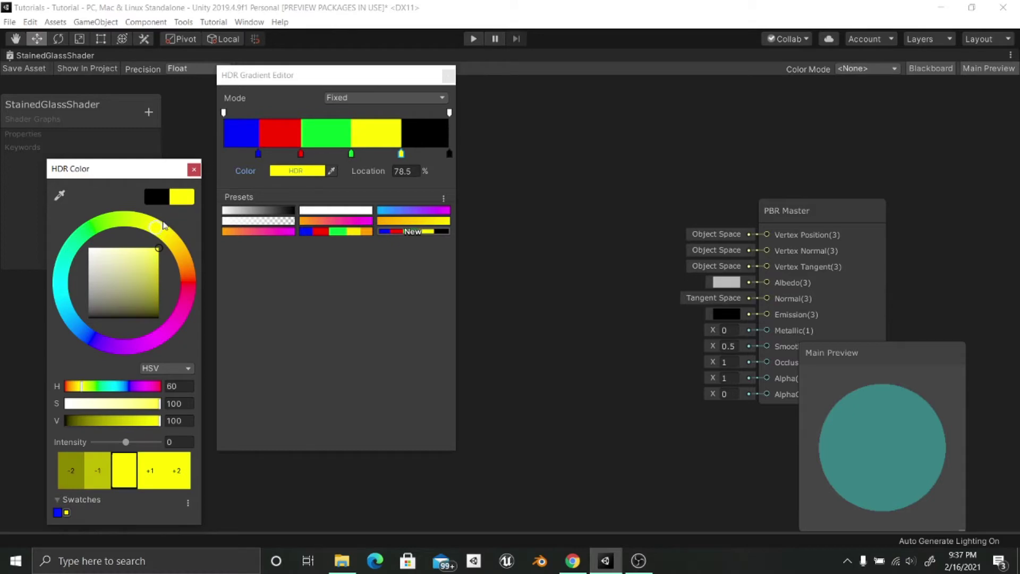
Set the gradient's last color key to orange with hue about 36 and close the gradient editor.
{"action": "left_click", "coordinate": [449, 154]}
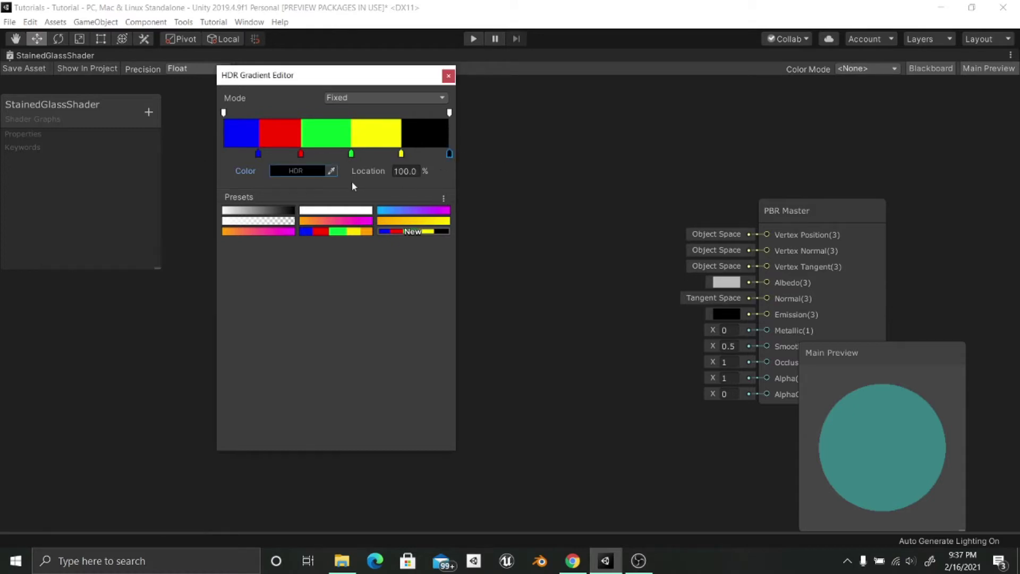
{"action": "left_click", "coordinate": [286, 169]}
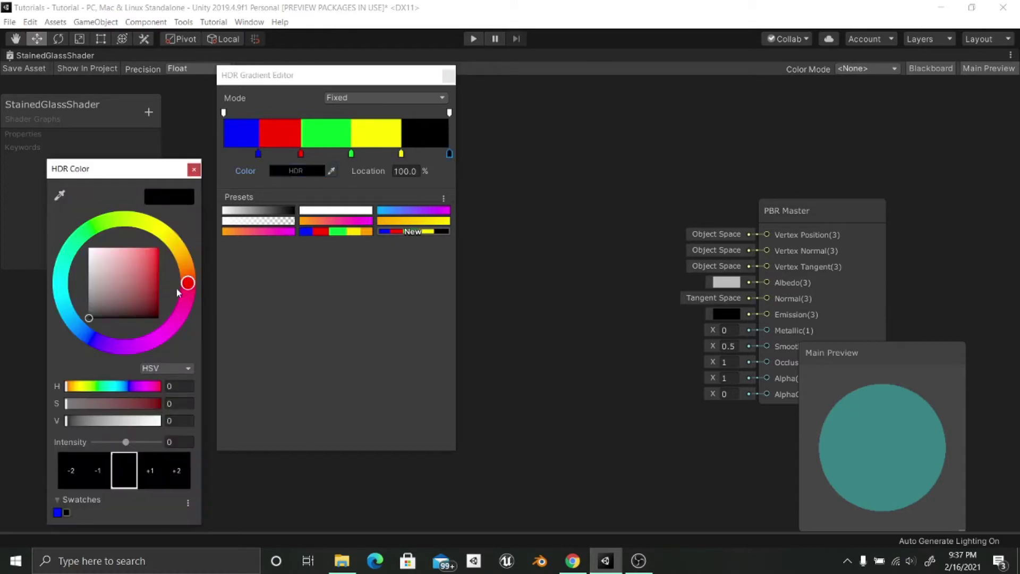
{"action": "left_click", "coordinate": [182, 260]}
{"action": "left_click_drag", "start_coordinate": [157, 257], "coordinate": [181, 245]}
{"action": "left_click", "coordinate": [182, 252]}
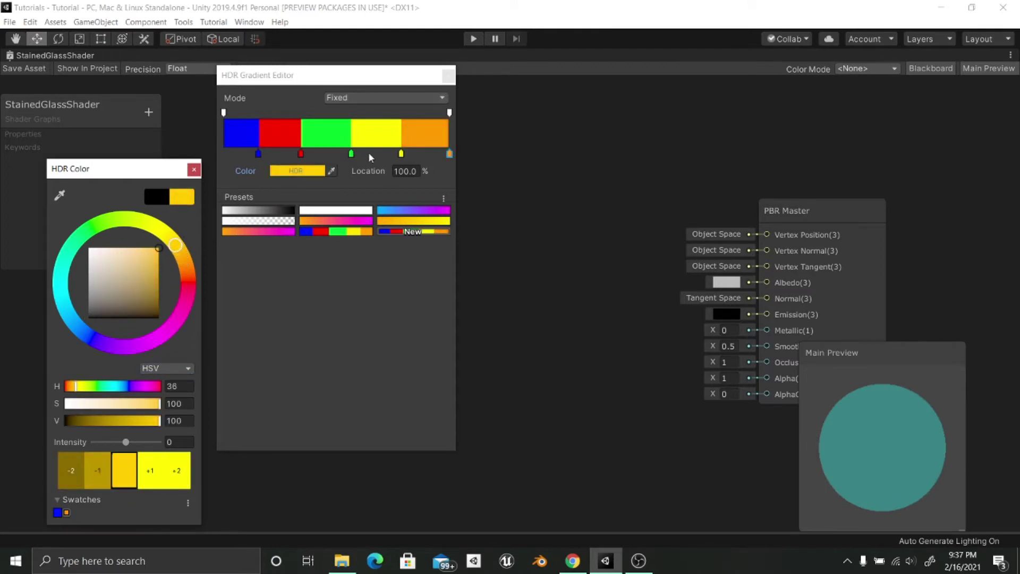
{"action": "left_click", "coordinate": [448, 76]}
Add a Sample Gradient node fed by the Gradient node's output and place it beside the Gradient node.
{"action": "left_click", "coordinate": [320, 181]}
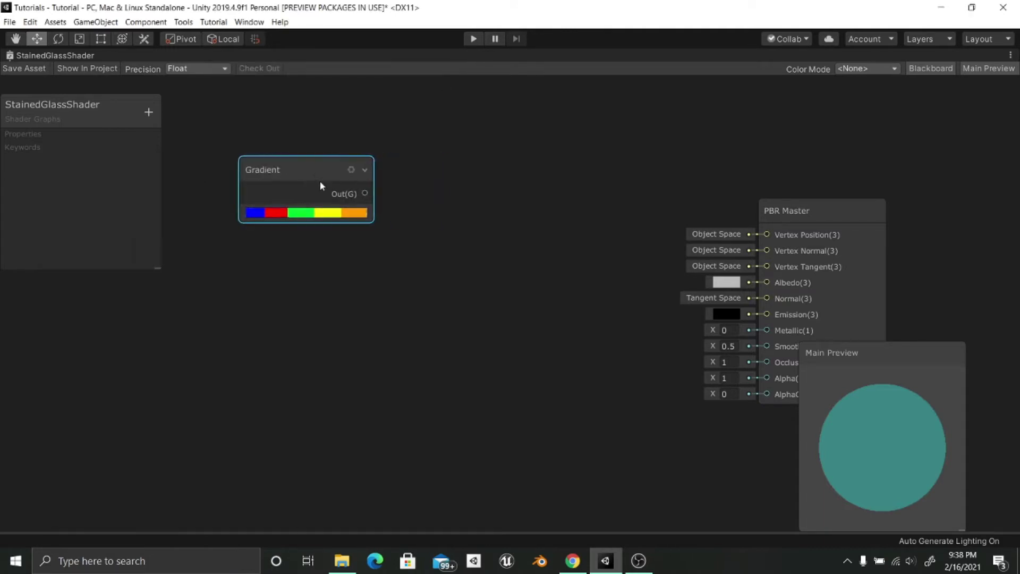
{"action": "left_click_drag", "start_coordinate": [319, 181], "coordinate": [499, 221]}
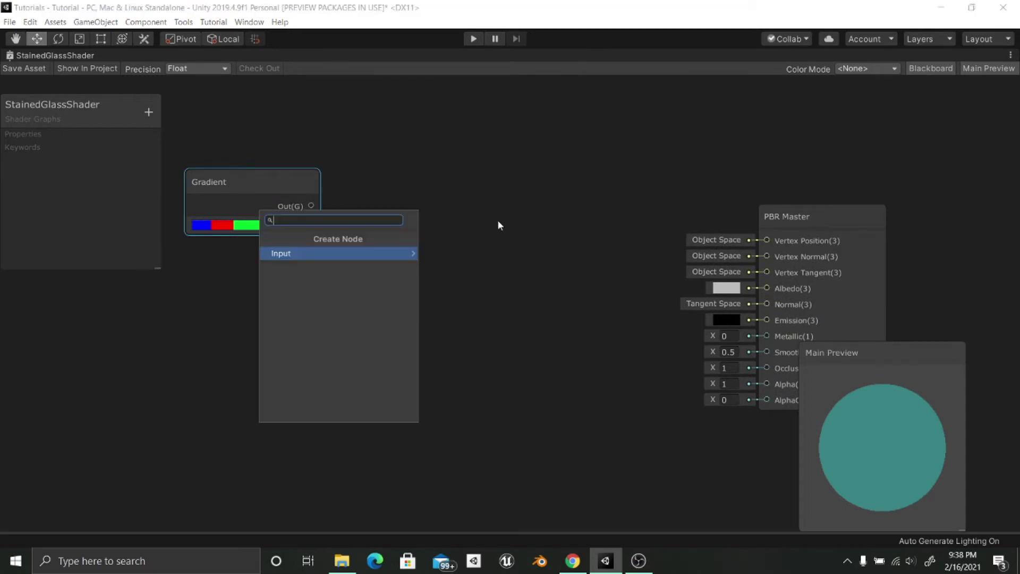
{"action": "left_click", "coordinate": [364, 254]}
{"action": "left_click", "coordinate": [364, 255]}
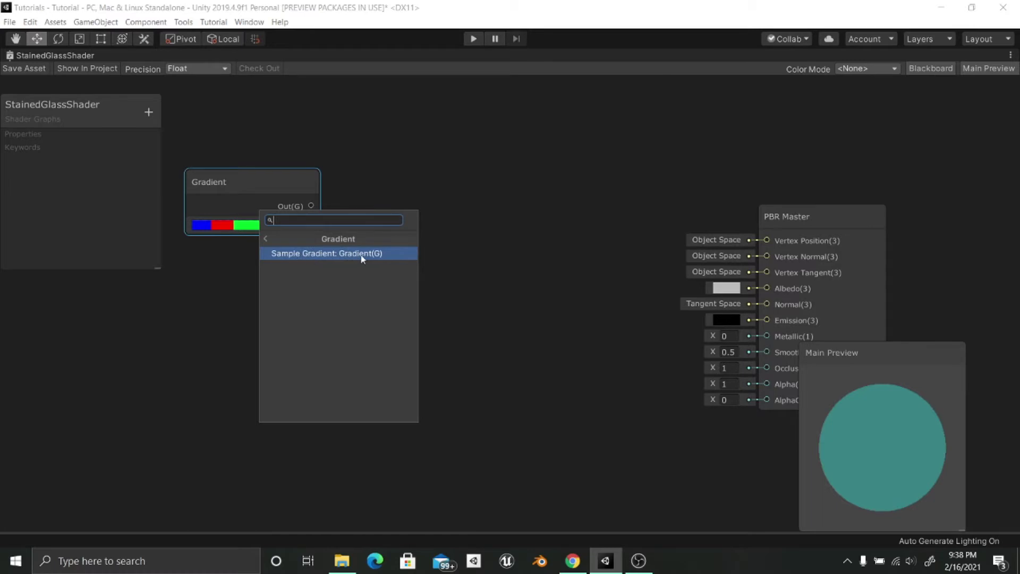
{"action": "left_click", "coordinate": [363, 254]}
{"action": "left_click_drag", "start_coordinate": [528, 212], "coordinate": [439, 192]}
{"action": "middle_click_drag", "start_coordinate": [370, 273], "coordinate": [407, 287]}
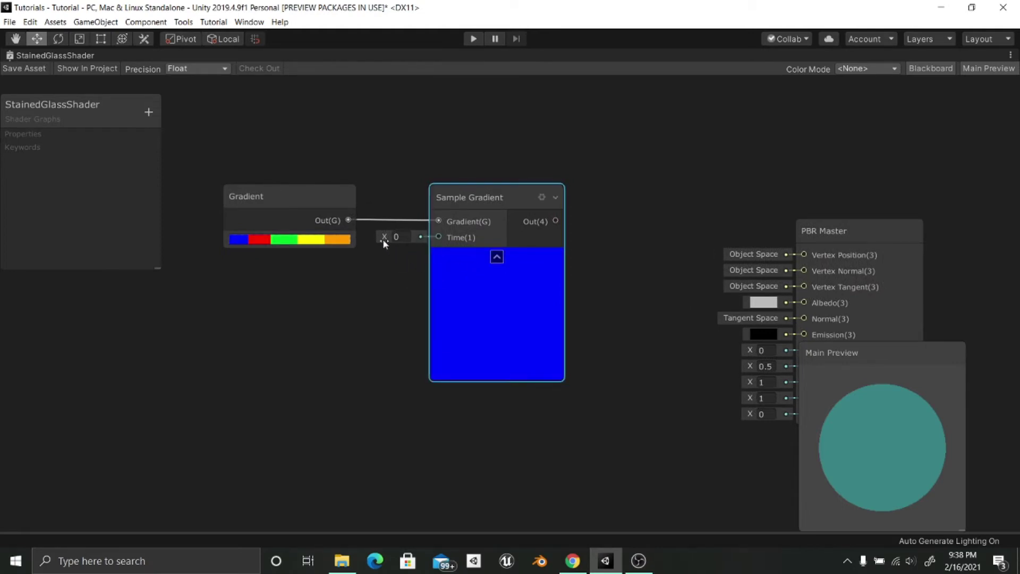
Try a different Time value on the Sample Gradient node and return it to 0.
{"action": "mouse_move", "coordinate": [384, 237]}
{"action": "left_mouse_down"}
{"action": "mouse_move", "coordinate": [408, 237]}
{"action": "mouse_move", "coordinate": [391, 238]}
{"action": "left_mouse_up"}
{"action": "left_click", "coordinate": [407, 238]}
{"action": "type", "text": "0"}
Move the Gradient and Sample Gradient nodes together, farther away from the PBR Master node.
{"action": "left_click_drag", "start_coordinate": [296, 128], "coordinate": [490, 269]}
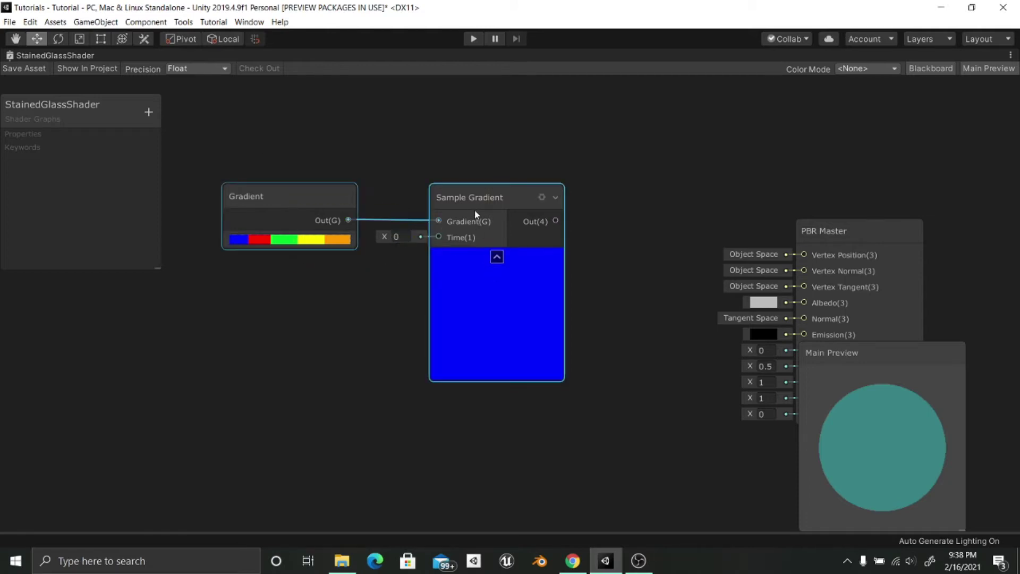
{"action": "left_click_drag", "start_coordinate": [491, 205], "coordinate": [556, 192]}
{"action": "middle_click_drag", "start_coordinate": [452, 293], "coordinate": [408, 297]}
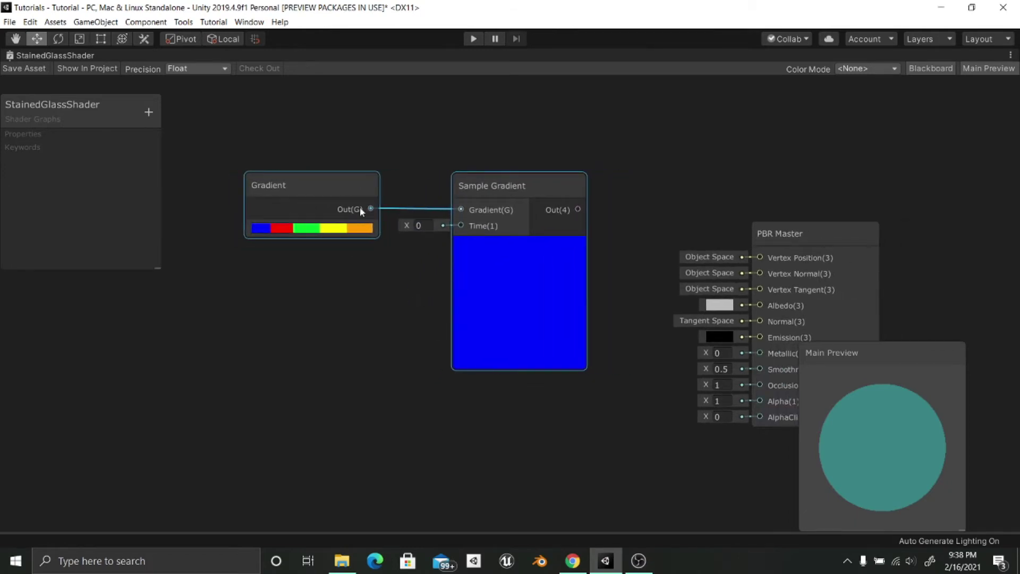
{"action": "left_click_drag", "start_coordinate": [457, 289], "coordinate": [360, 257]}
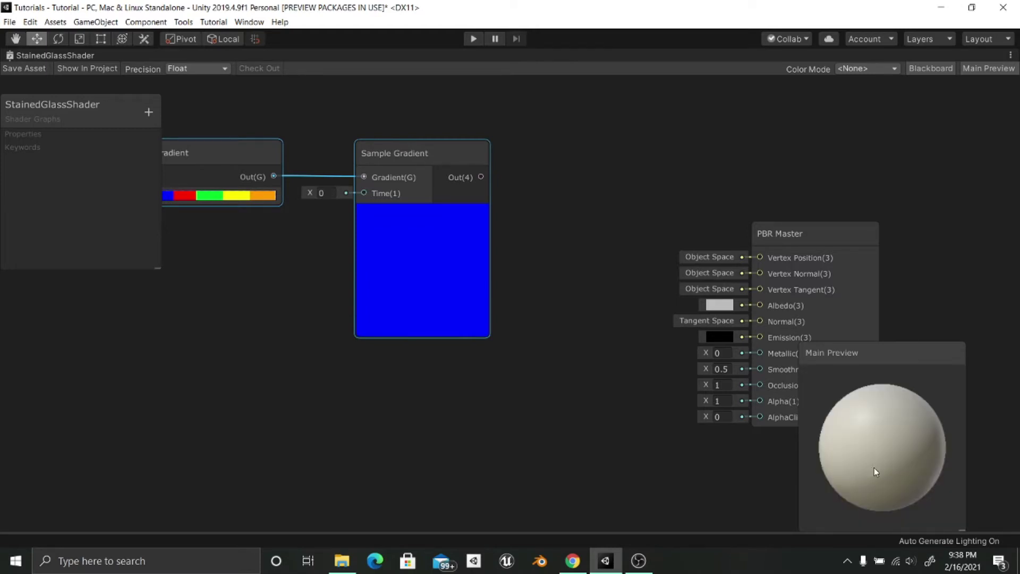
{"action": "middle_click_drag", "start_coordinate": [544, 430], "coordinate": [608, 426]}
{"action": "middle_click_drag", "start_coordinate": [489, 389], "coordinate": [565, 404]}
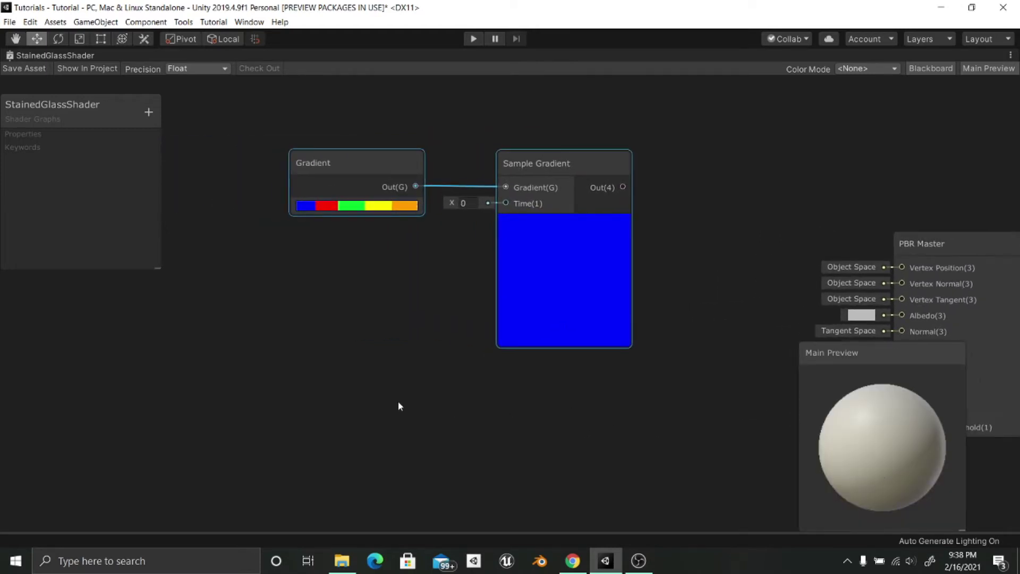
Add a Voronoi node and place it below and to the left of the Gradient node.
{"action": "middle_click_drag", "start_coordinate": [398, 402], "coordinate": [387, 396]}
{"action": "key", "text": "space"}
{"action": "type", "text": "vo"}
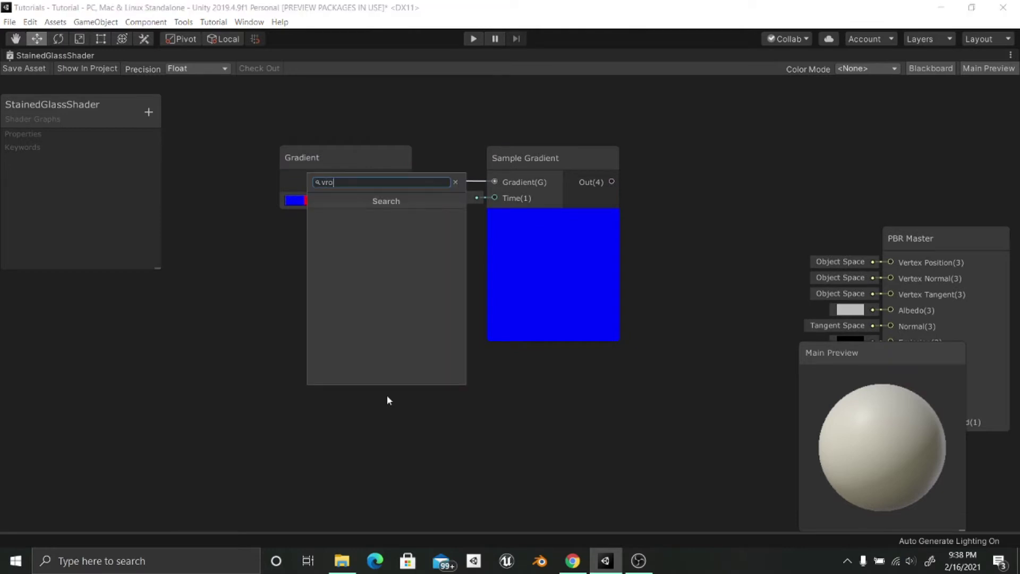
{"action": "key", "text": "Return"}
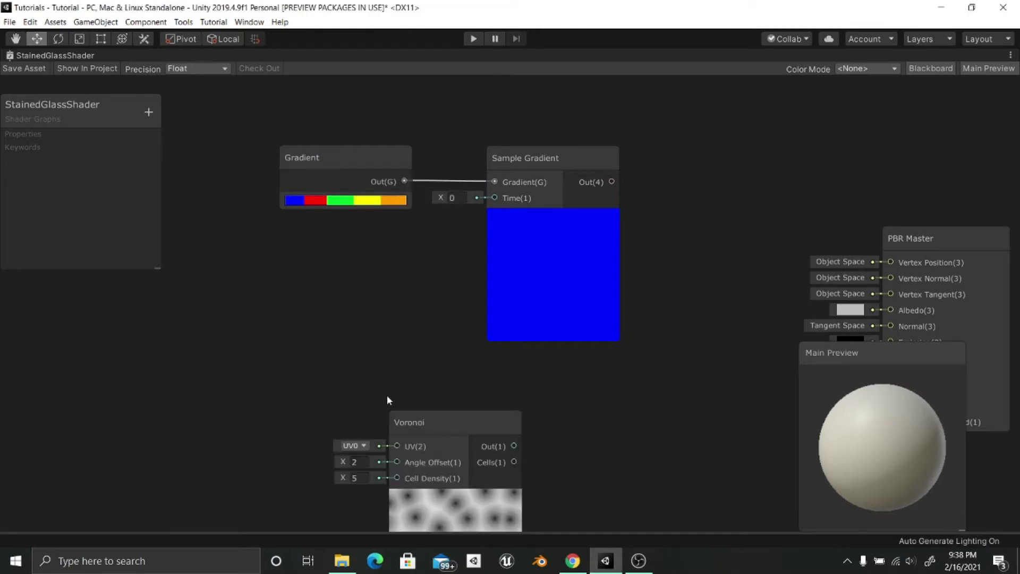
{"action": "left_click_drag", "start_coordinate": [425, 422], "coordinate": [194, 250]}
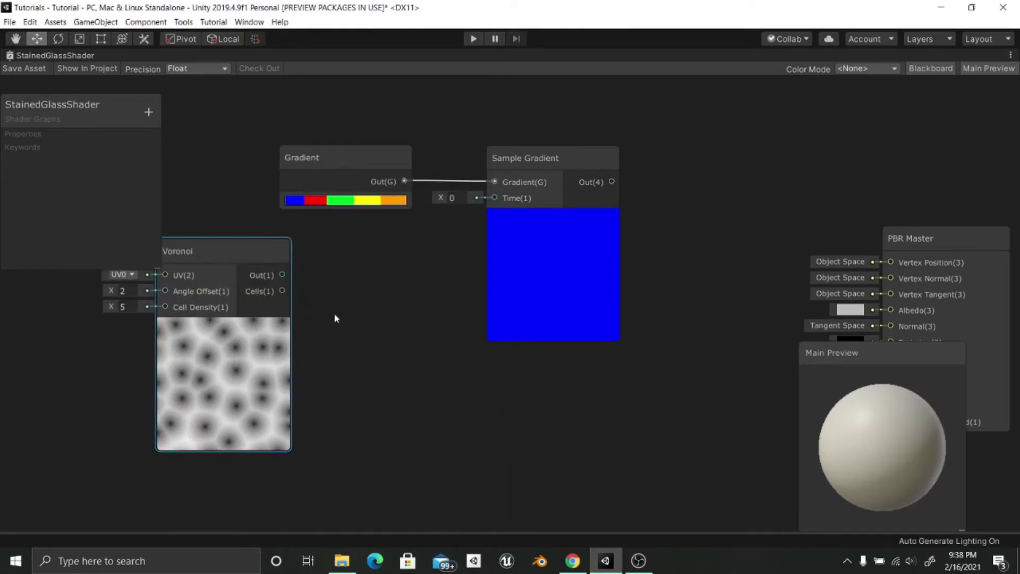
{"action": "middle_click_drag", "start_coordinate": [334, 318], "coordinate": [417, 308]}
{"action": "left_click_drag", "start_coordinate": [363, 282], "coordinate": [439, 294]}
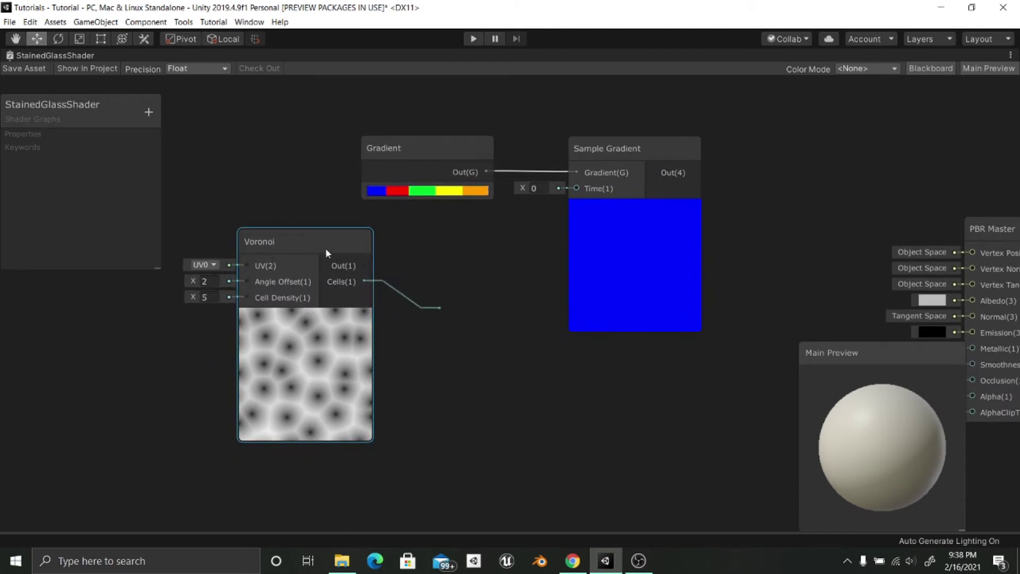
{"action": "left_click_drag", "start_coordinate": [305, 241], "coordinate": [228, 243]}
Attach a Preview node to the Voronoi's Cells output and line it up beside the Voronoi node.
{"action": "left_click_drag", "start_coordinate": [284, 280], "coordinate": [336, 298]}
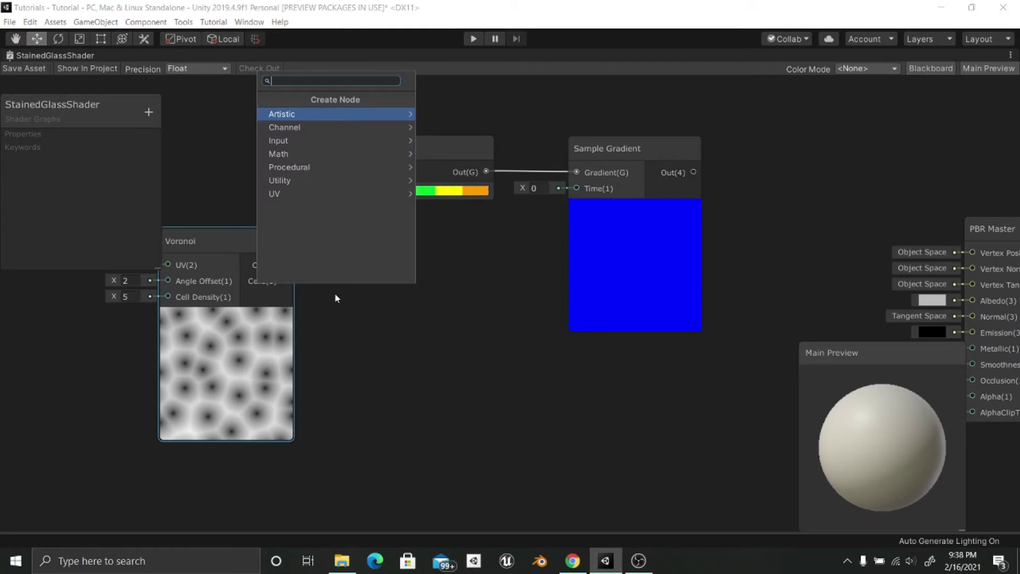
{"action": "type", "text": "pr"}
{"action": "key", "text": "Return"}
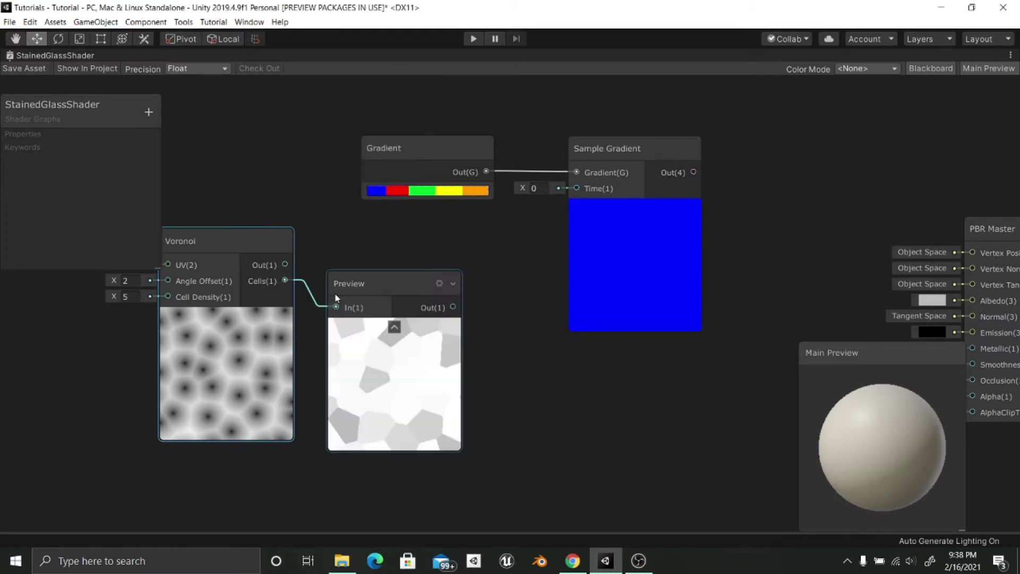
{"action": "left_click_drag", "start_coordinate": [351, 285], "coordinate": [366, 263]}
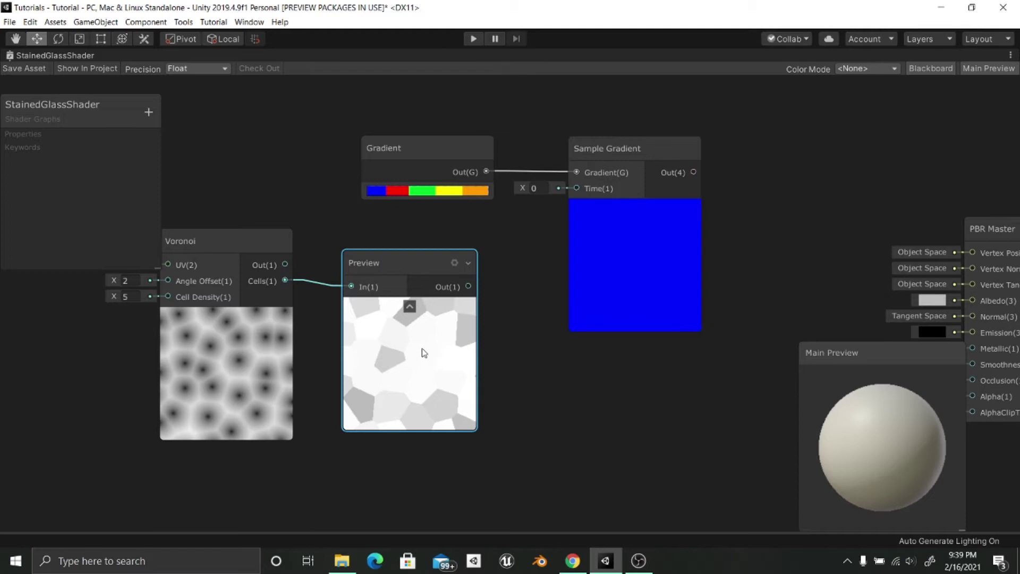
{"action": "left_click_drag", "start_coordinate": [401, 259], "coordinate": [399, 253]}
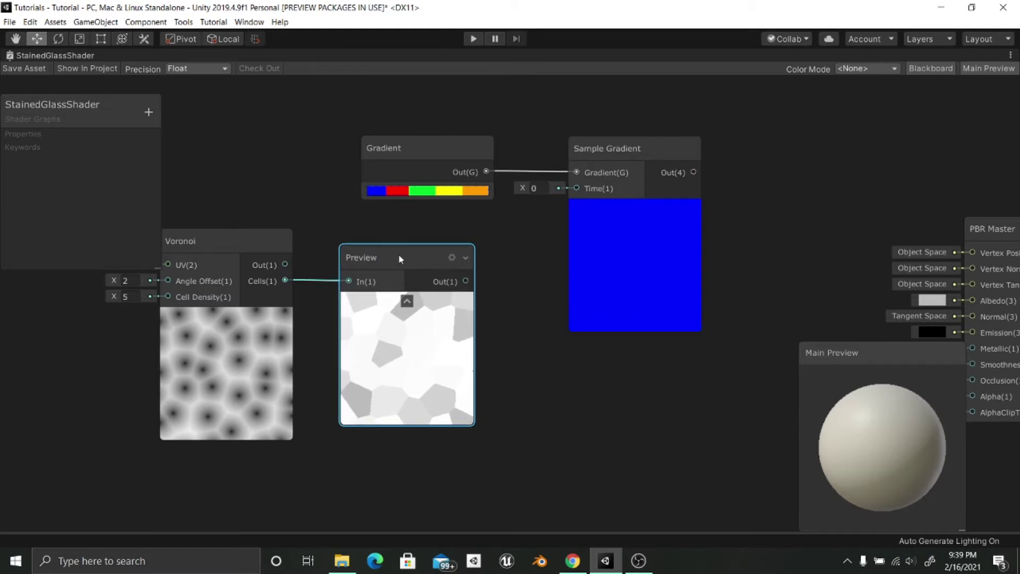
Delete the Voronoi node together with its Preview node.
{"action": "left_click_drag", "start_coordinate": [225, 215], "coordinate": [361, 299]}
{"action": "left_click_drag", "start_coordinate": [374, 252], "coordinate": [253, 253]}
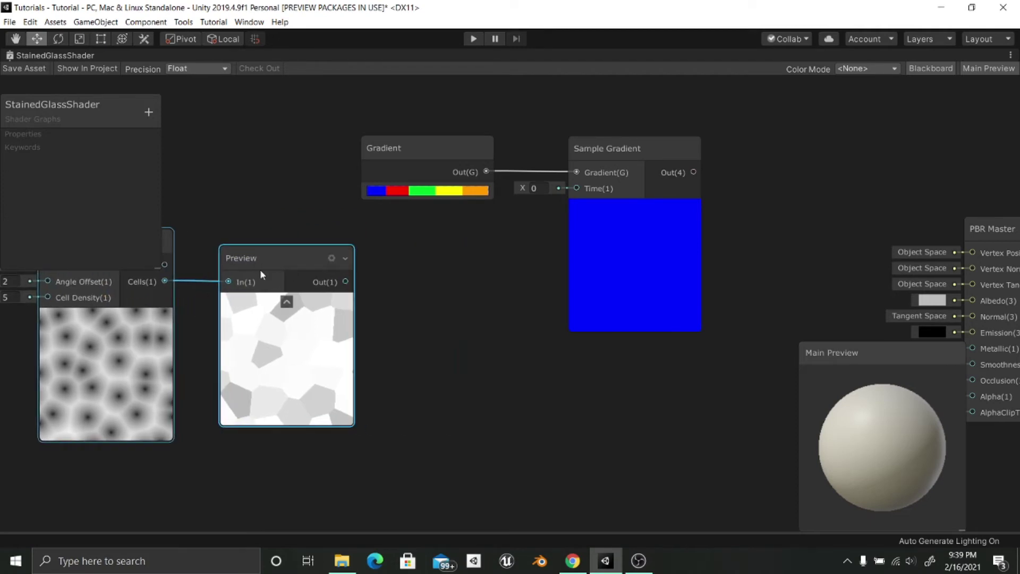
{"action": "key", "text": "Delete"}
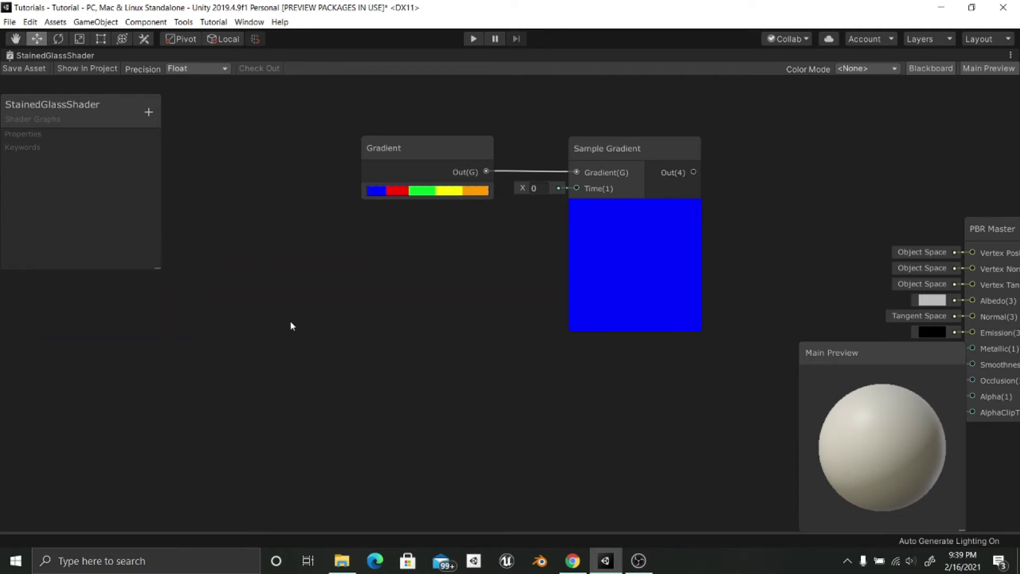
Create a new Voronoi node and position it below and to the left of the Gradient node.
{"action": "key", "text": "space"}
{"action": "type", "text": "voronoi"}
{"action": "key", "text": "Return"}
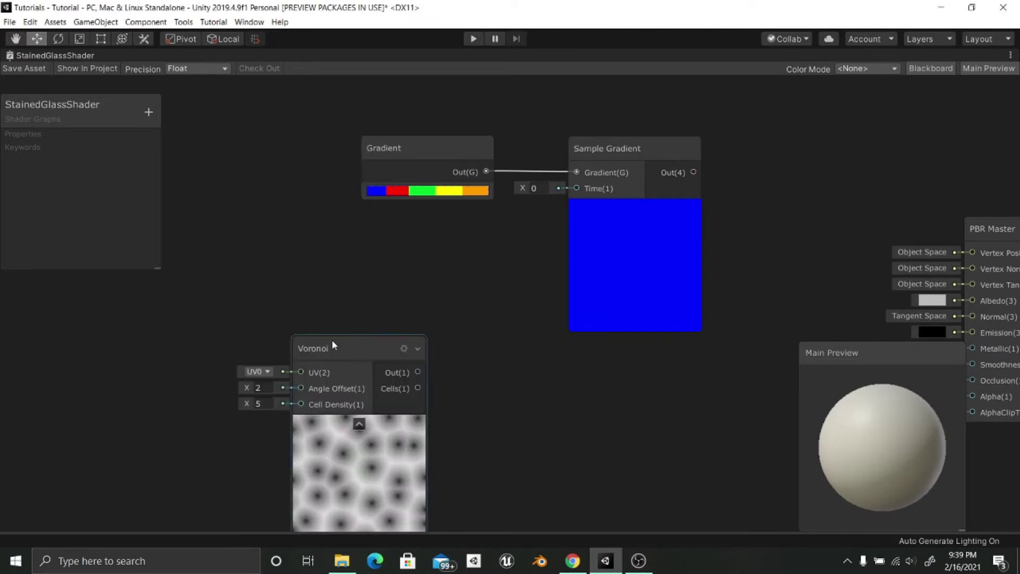
{"action": "left_click_drag", "start_coordinate": [332, 346], "coordinate": [172, 259]}
Add a Power node with the Voronoi's Cells output feeding its A input and place it beside the Voronoi.
{"action": "left_click_drag", "start_coordinate": [244, 301], "coordinate": [360, 316]}
{"action": "type", "text": "power"}
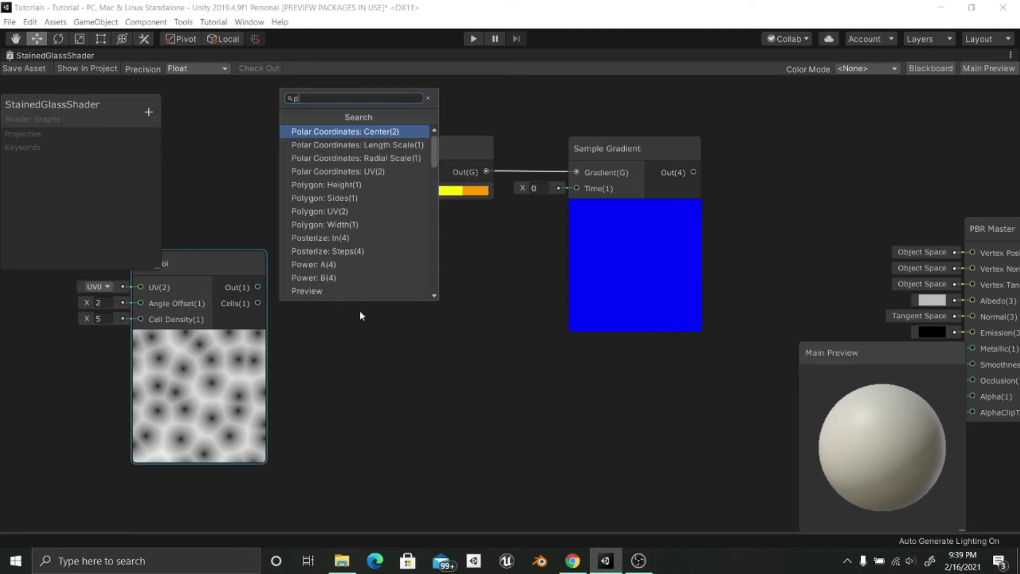
{"action": "key", "text": "Return"}
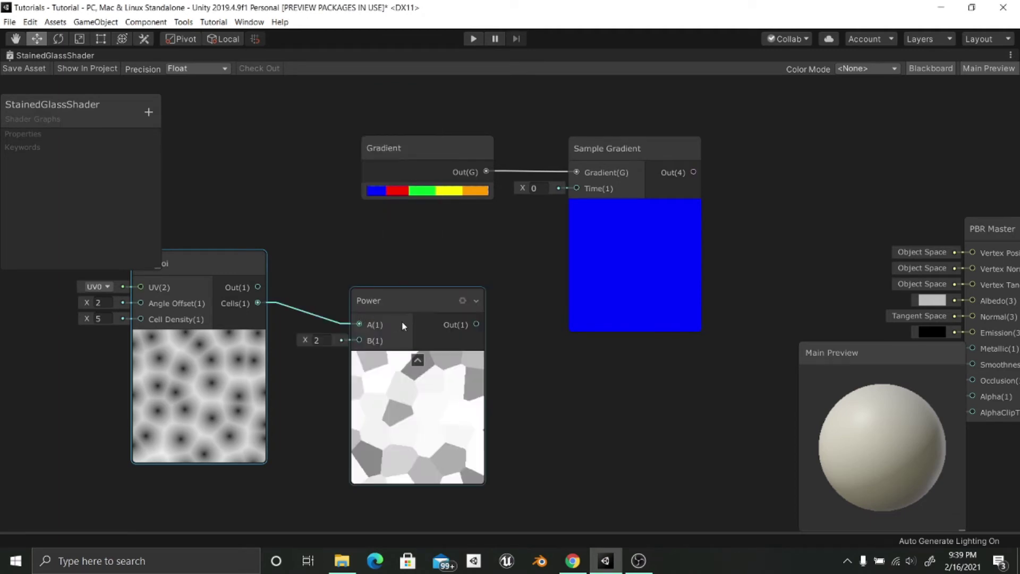
{"action": "left_click_drag", "start_coordinate": [396, 304], "coordinate": [389, 288]}
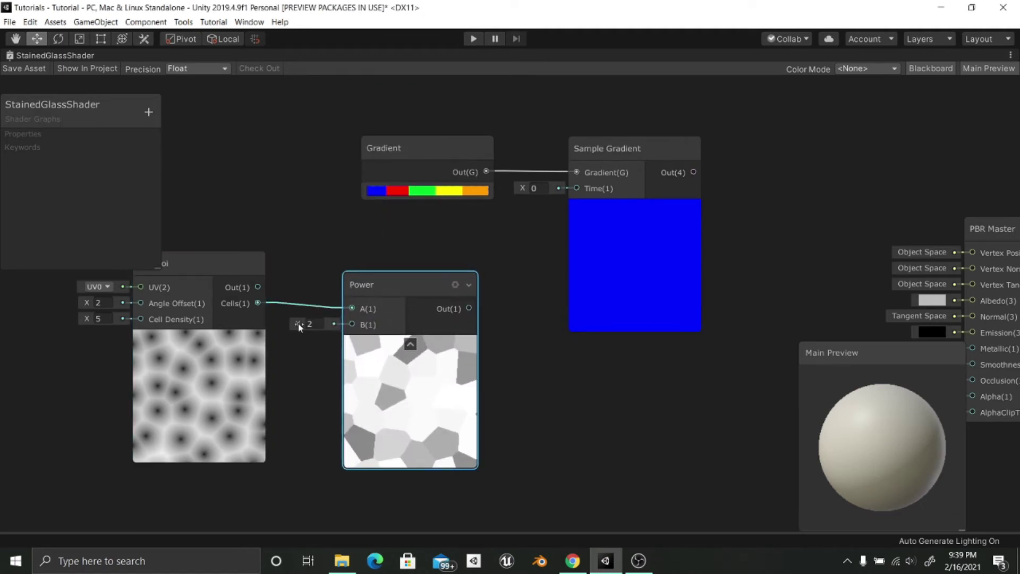
Try a slightly higher B value on the Power node and set it to 1.
{"action": "mouse_move", "coordinate": [298, 324]}
{"action": "left_mouse_down"}
{"action": "mouse_move", "coordinate": [358, 325]}
{"action": "mouse_move", "coordinate": [302, 324]}
{"action": "left_mouse_up"}
{"action": "left_click", "coordinate": [319, 323]}
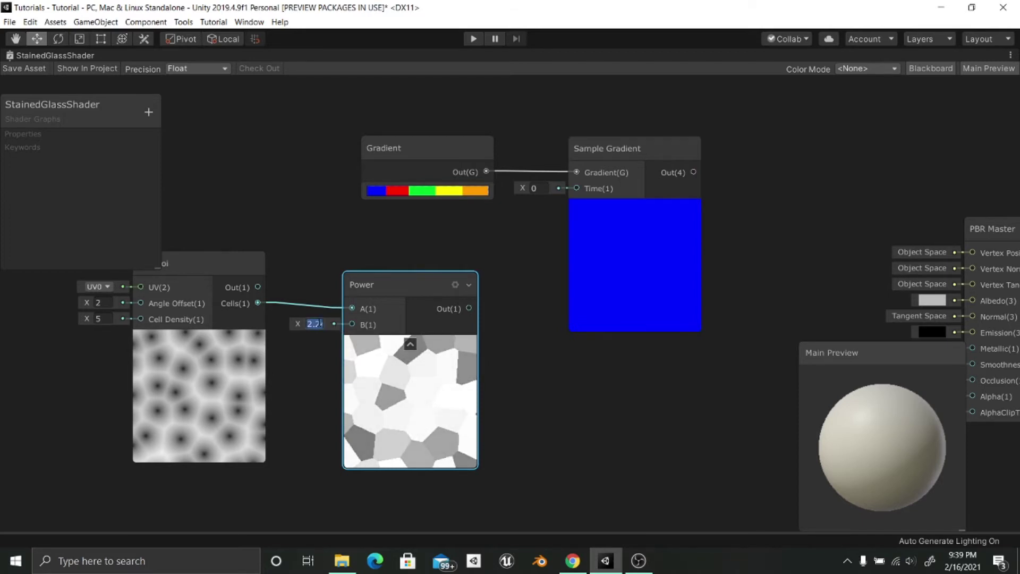
{"action": "type", "text": "1"}
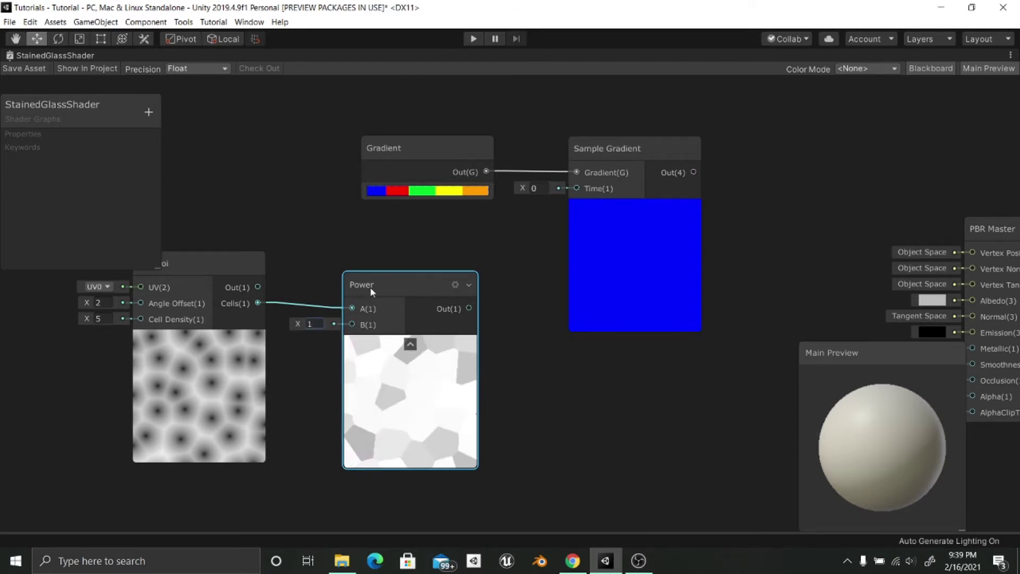
Align the Power node with the Voronoi and connect its output to the Sample Gradient's Time input.
{"action": "left_click_drag", "start_coordinate": [370, 289], "coordinate": [362, 282]}
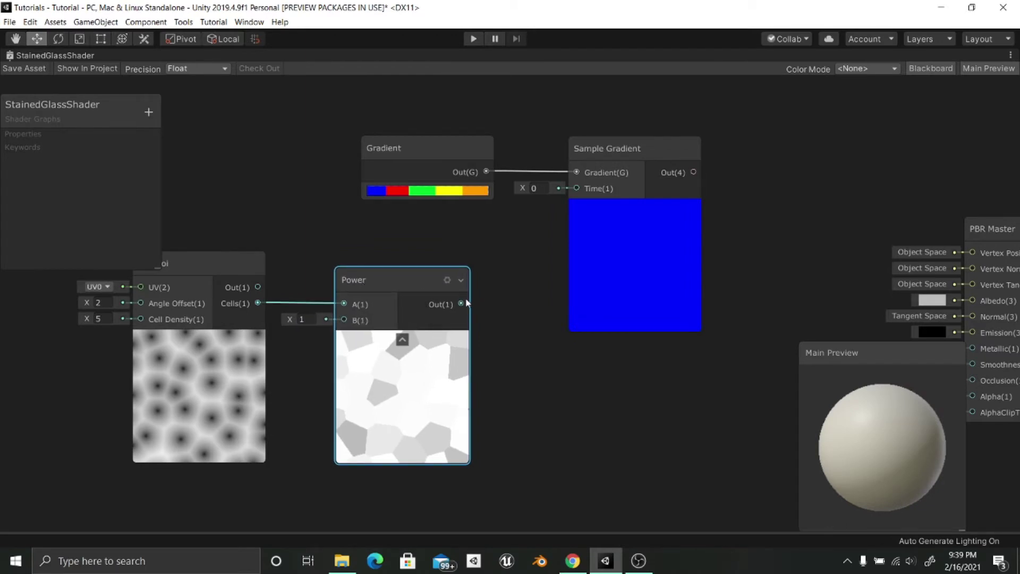
{"action": "left_click_drag", "start_coordinate": [462, 304], "coordinate": [578, 188]}
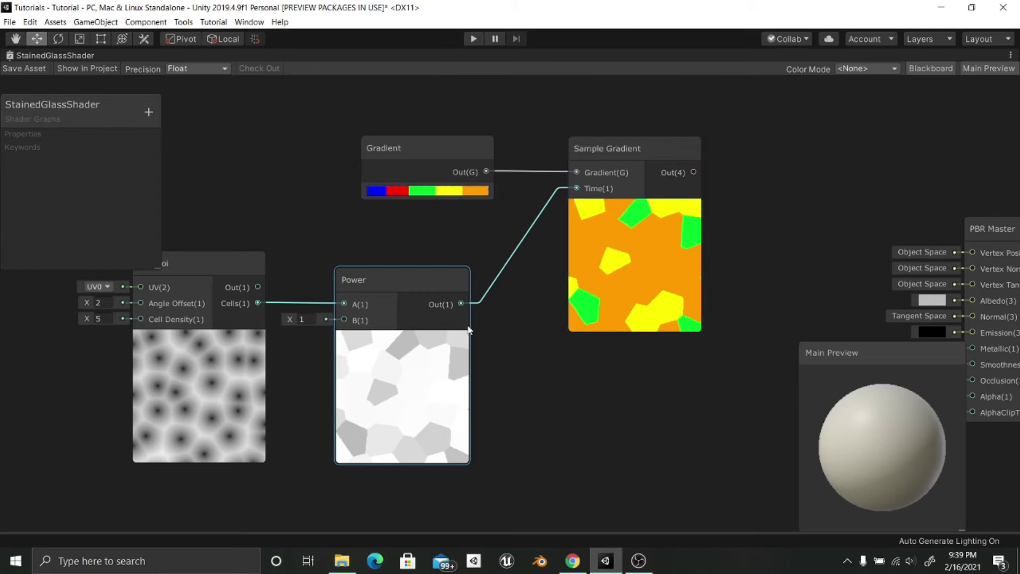
{"action": "middle_click_drag", "start_coordinate": [514, 373], "coordinate": [564, 389]}
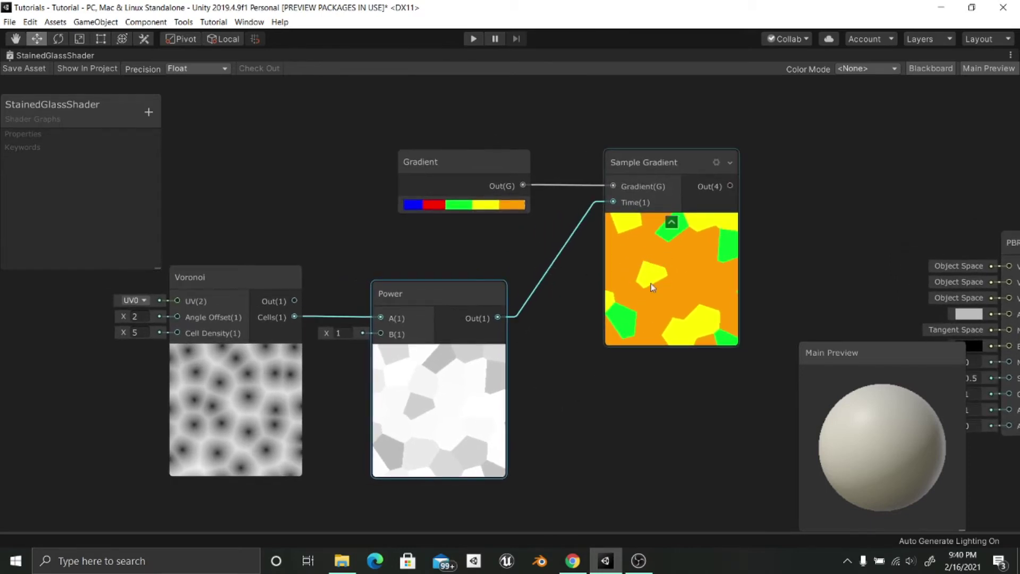
{"action": "middle_click_drag", "start_coordinate": [566, 330], "coordinate": [568, 340]}
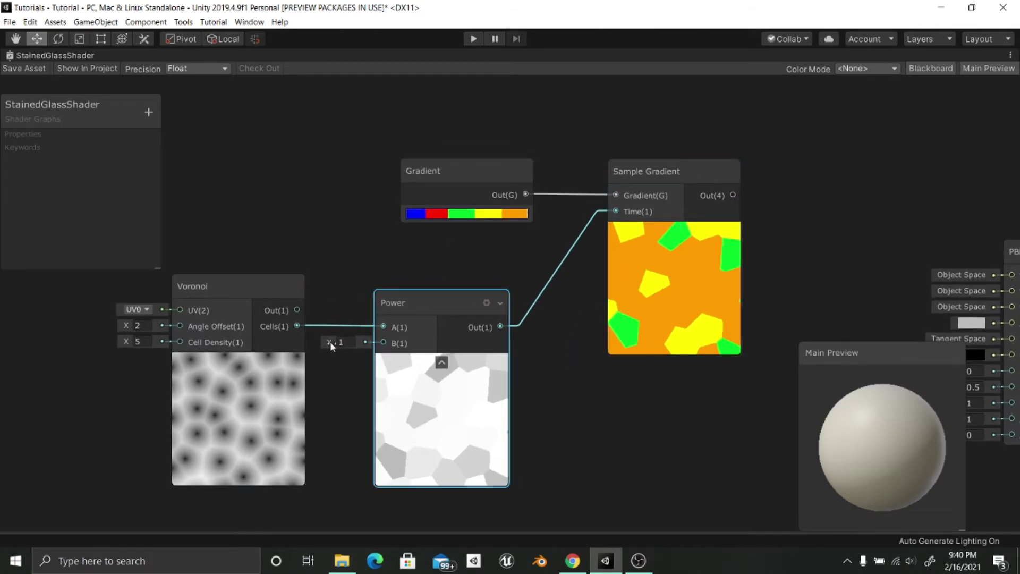
Raise the Power node's B value to about 9.1 so all gradient colors spread across the cells.
{"action": "left_click_drag", "start_coordinate": [330, 343], "coordinate": [511, 355]}
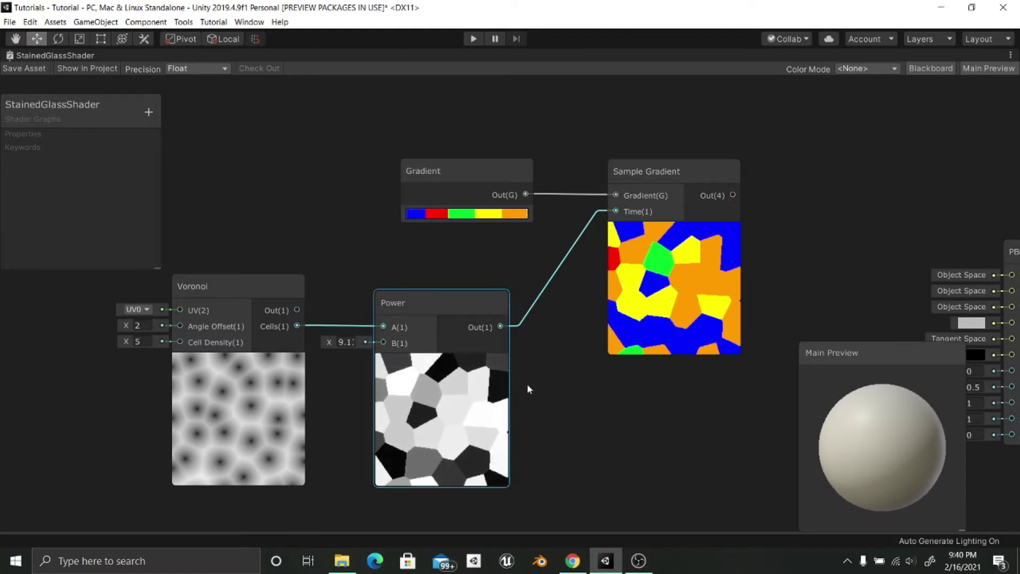
{"action": "middle_click_drag", "start_coordinate": [402, 391], "coordinate": [504, 393]}
{"action": "scroll", "coordinate": [504, 393], "scroll_direction": "down", "scroll_amount": 1}
{"action": "middle_click_drag", "start_coordinate": [421, 392], "coordinate": [462, 369]}
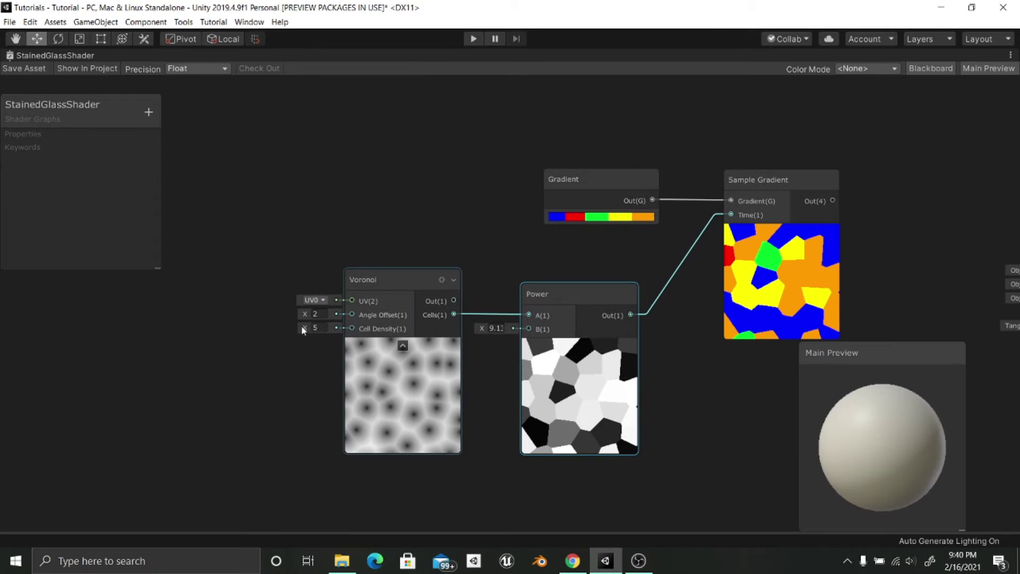
Set the Voronoi node's Cell Density to 50.
{"action": "middle_click_drag", "start_coordinate": [282, 351], "coordinate": [202, 365]}
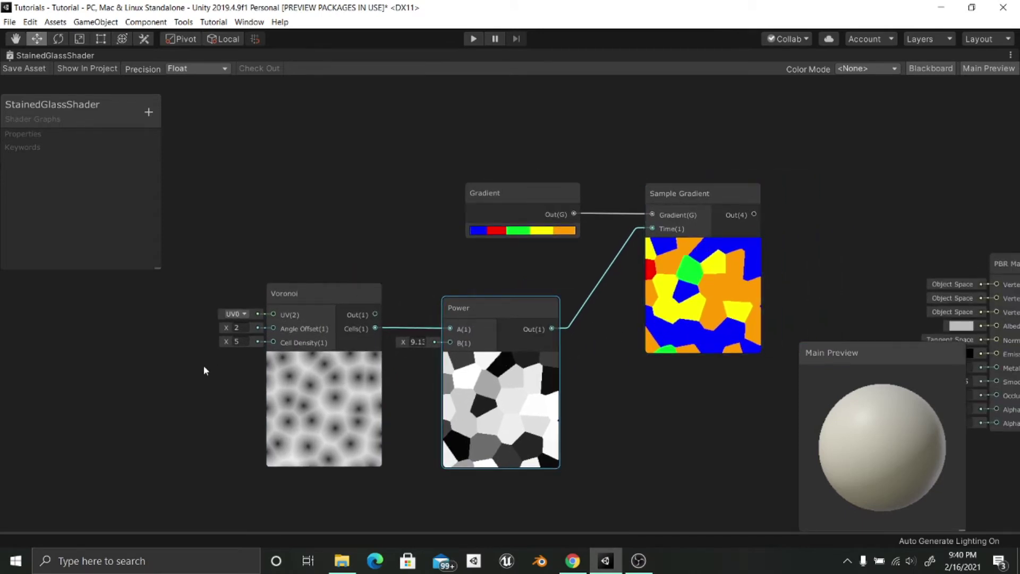
{"action": "left_click_drag", "start_coordinate": [224, 342], "coordinate": [371, 345]}
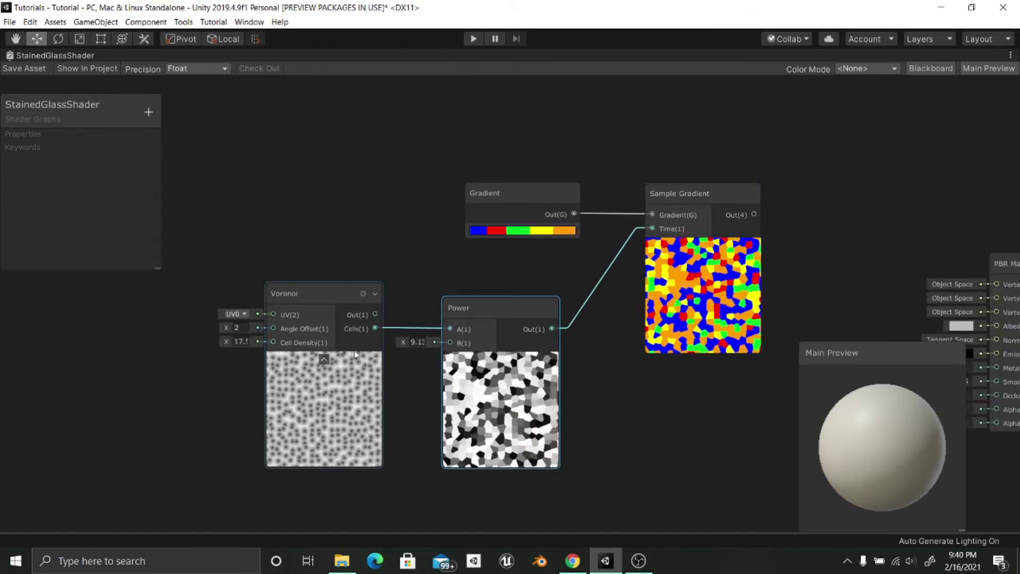
{"action": "left_click", "coordinate": [238, 341]}
{"action": "type", "text": "5"}
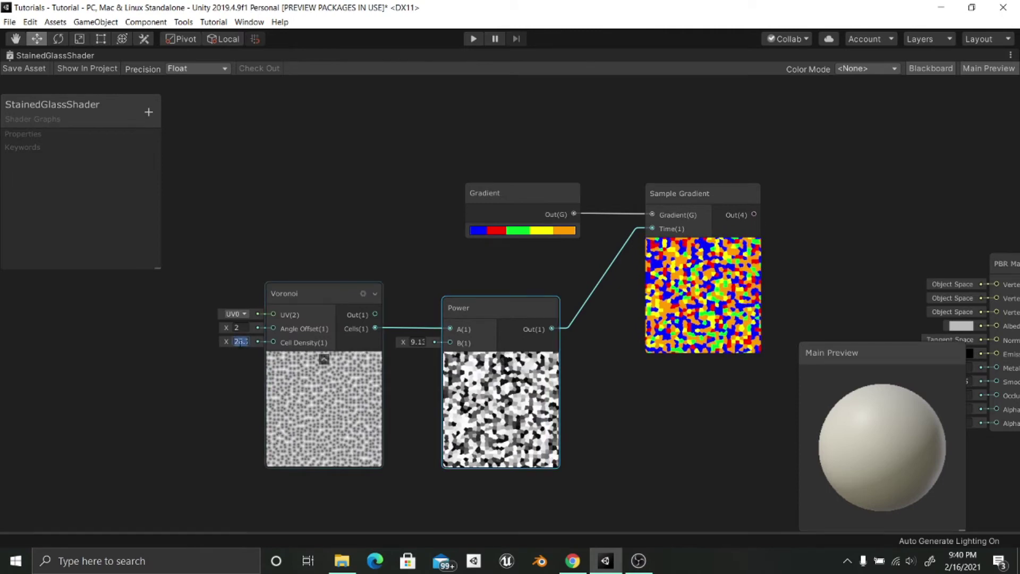
{"action": "type", "text": "0"}
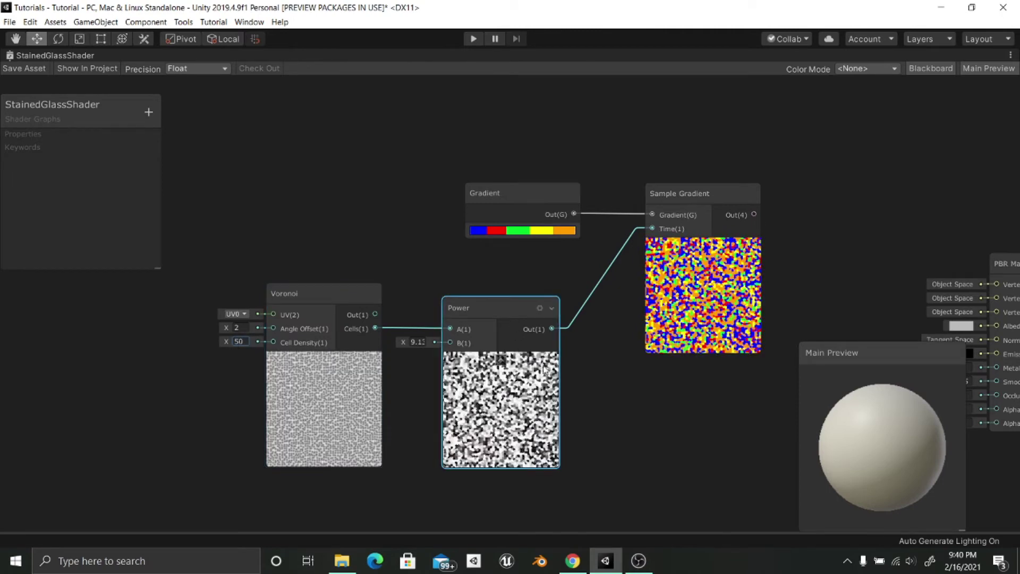
{"action": "middle_click_drag", "start_coordinate": [647, 394], "coordinate": [378, 360]}
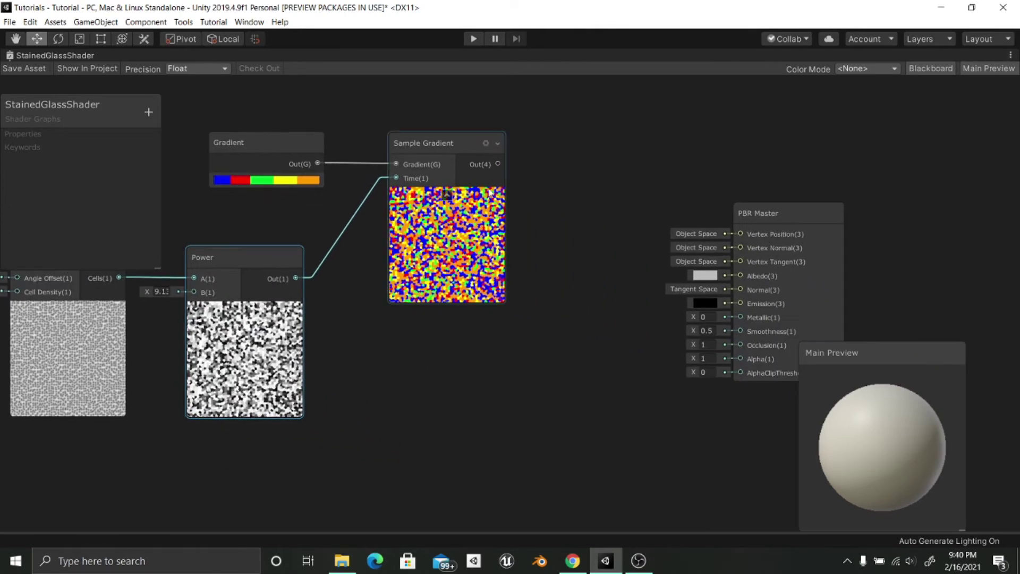
Connect the Sample Gradient's output to the PBR Master's Albedo input and rotate the preview sphere to inspect the colors.
{"action": "left_click_drag", "start_coordinate": [498, 164], "coordinate": [740, 276]}
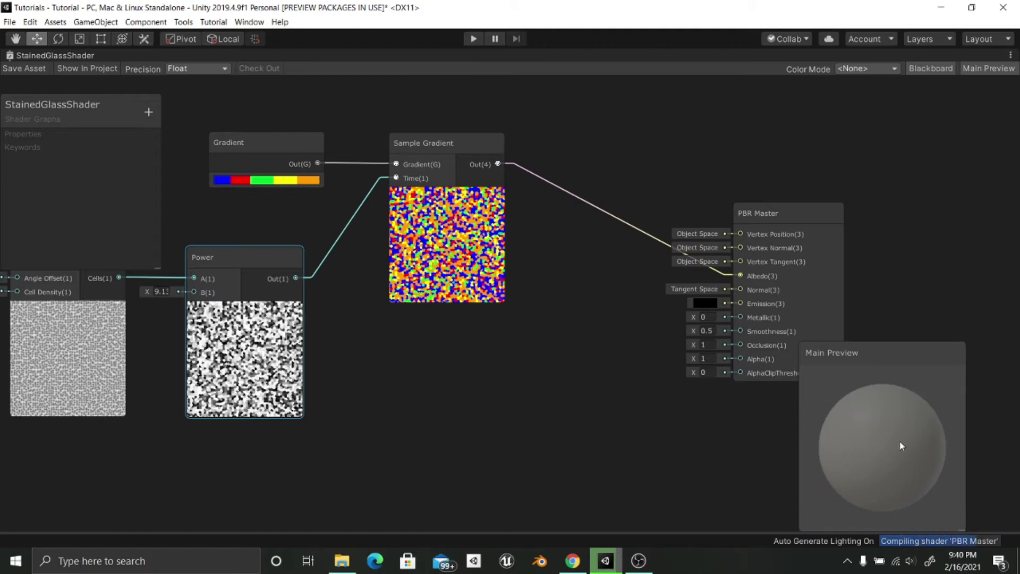
{"action": "mouse_move", "coordinate": [896, 447]}
{"action": "left_mouse_down"}
{"action": "mouse_move", "coordinate": [818, 413]}
{"action": "mouse_move", "coordinate": [898, 446]}
{"action": "mouse_move", "coordinate": [880, 450]}
{"action": "left_mouse_up"}
{"action": "middle_click_drag", "start_coordinate": [418, 441], "coordinate": [503, 444]}
Tidy the graph layout, moving the PBR Master closer to the Sample Gradient node.
{"action": "scroll", "coordinate": [503, 445], "scroll_direction": "down", "scroll_amount": 1}
{"action": "left_click_drag", "start_coordinate": [244, 122], "coordinate": [459, 334]}
{"action": "left_click_drag", "start_coordinate": [282, 126], "coordinate": [591, 327]}
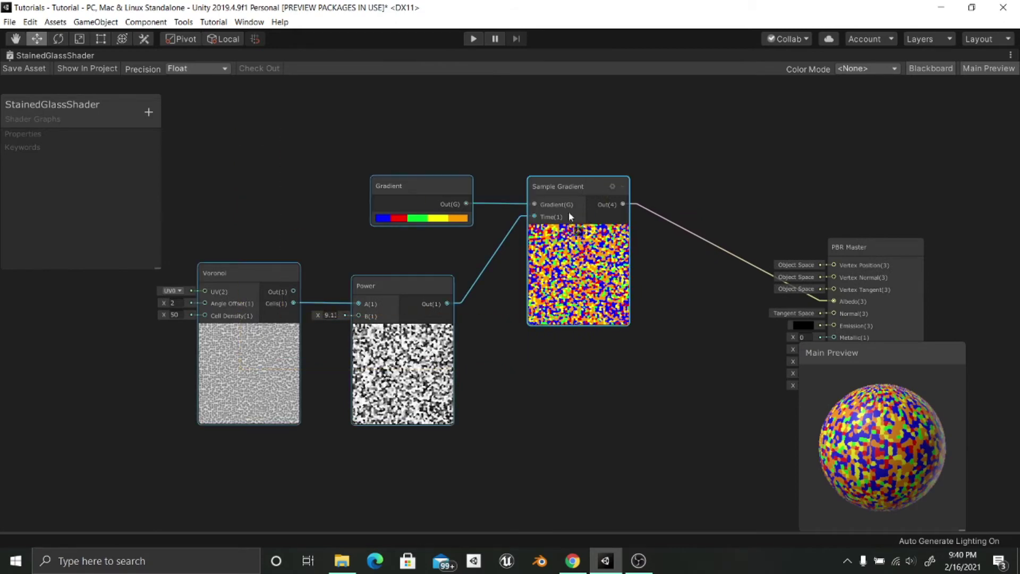
{"action": "middle_click_drag", "start_coordinate": [497, 375], "coordinate": [477, 364]}
{"action": "left_click", "coordinate": [477, 364]}
{"action": "middle_click_drag", "start_coordinate": [544, 432], "coordinate": [478, 374]}
{"action": "left_click_drag", "start_coordinate": [732, 212], "coordinate": [684, 180]}
Raise the Voronoi node's Angle Offset to about 3.12.
{"action": "middle_click_drag", "start_coordinate": [465, 361], "coordinate": [511, 382]}
{"action": "middle_click_drag", "start_coordinate": [379, 364], "coordinate": [424, 374]}
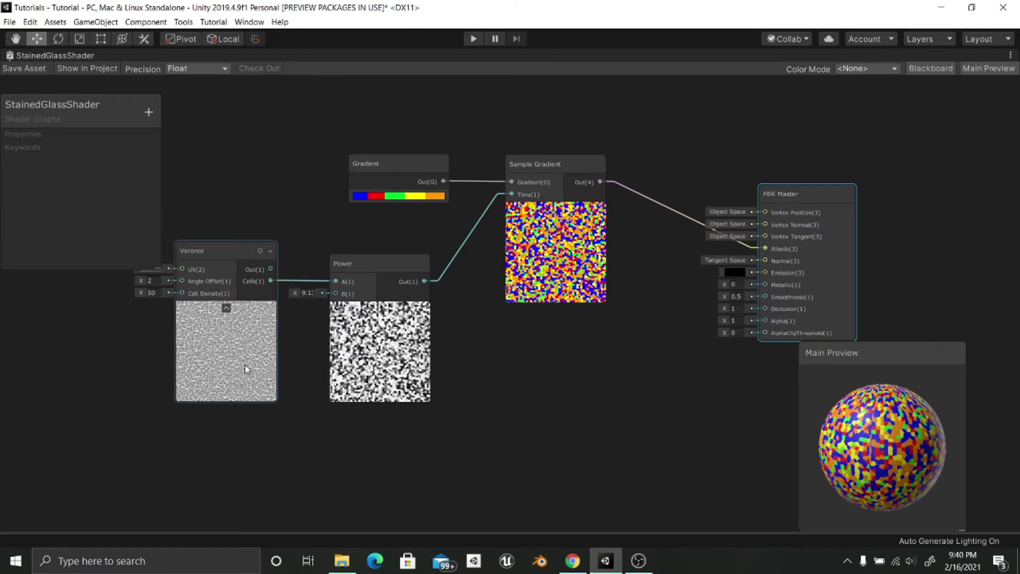
{"action": "scroll", "coordinate": [246, 368], "scroll_direction": "up", "scroll_amount": 2}
{"action": "middle_click_drag", "start_coordinate": [246, 367], "coordinate": [326, 372]}
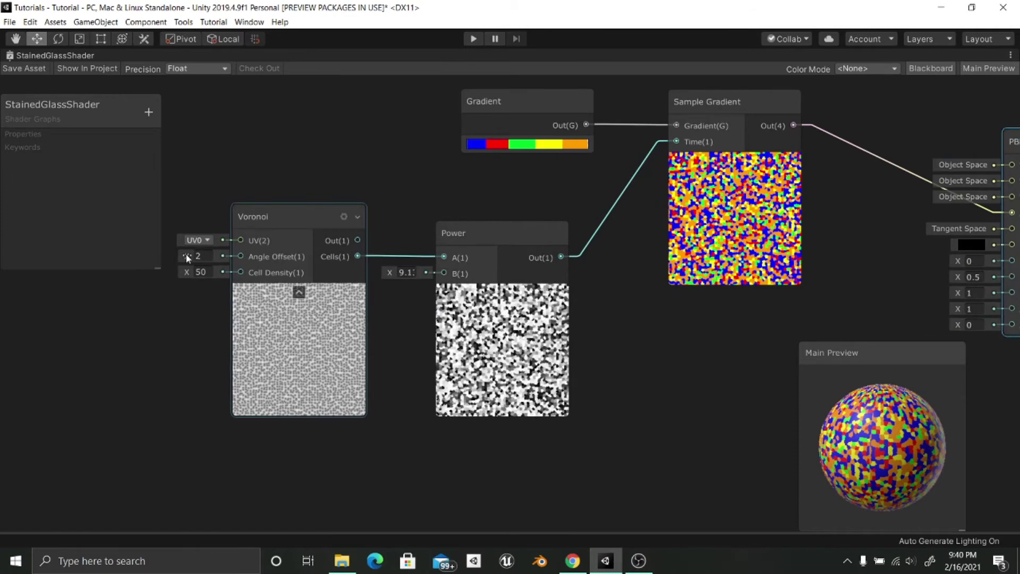
{"action": "left_click_drag", "start_coordinate": [187, 258], "coordinate": [203, 256]}
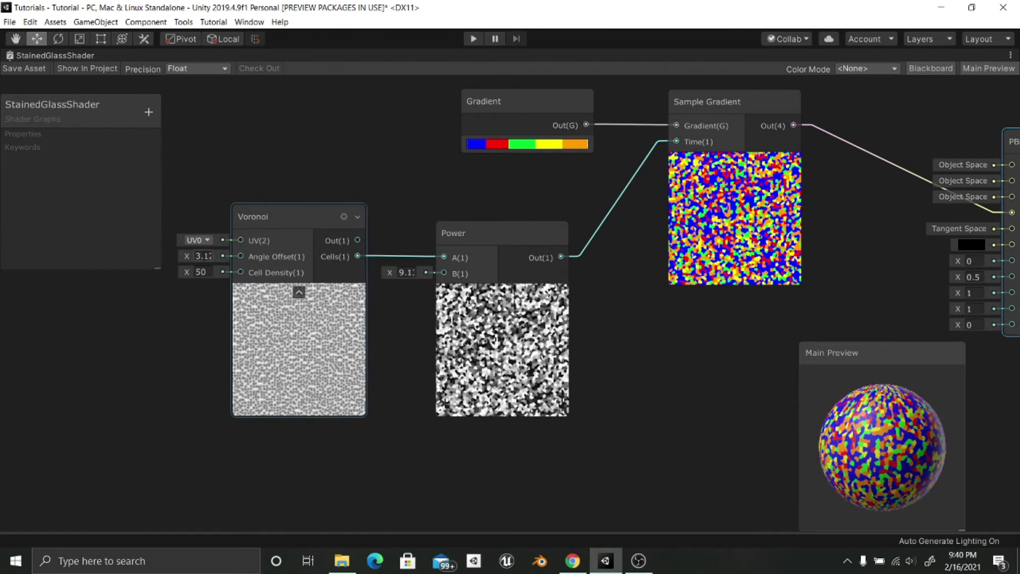
Add a Normal From Height node and place it below the Sample Gradient node.
{"action": "middle_click_drag", "start_coordinate": [466, 302], "coordinate": [316, 317]}
{"action": "middle_click_drag", "start_coordinate": [592, 334], "coordinate": [537, 337]}
{"action": "left_click", "coordinate": [538, 337]}
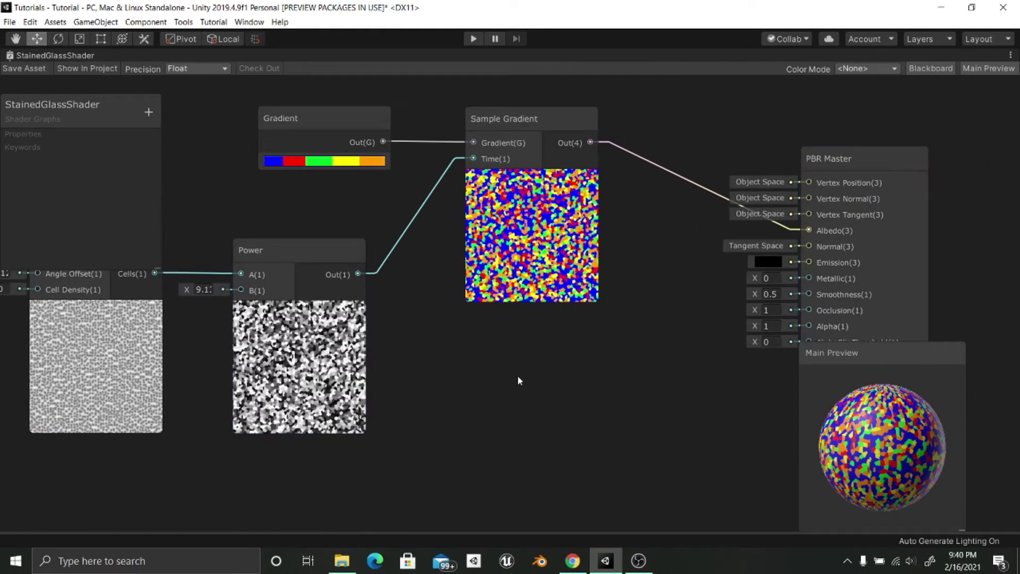
{"action": "key", "text": "space"}
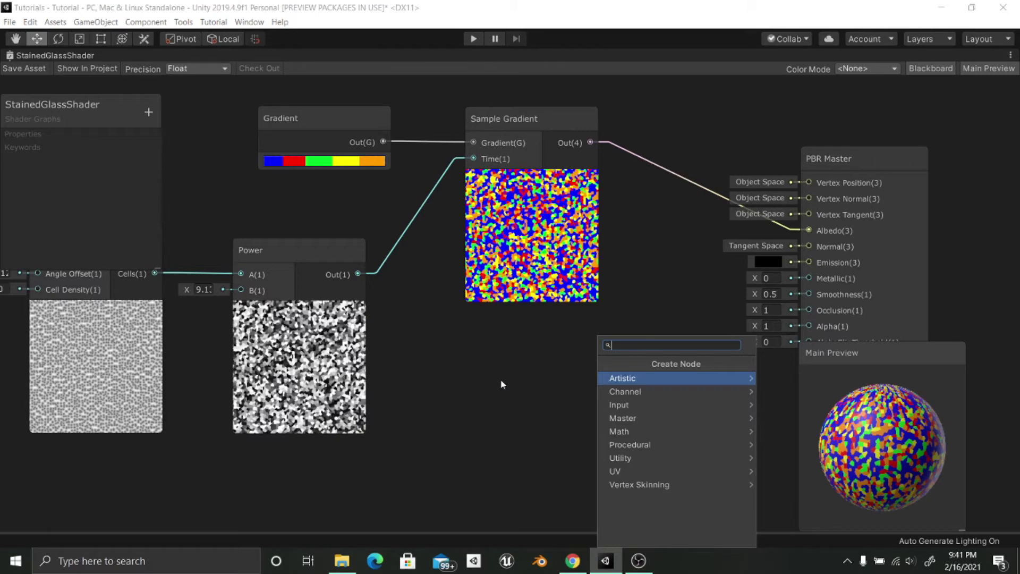
{"action": "type", "text": "norm"}
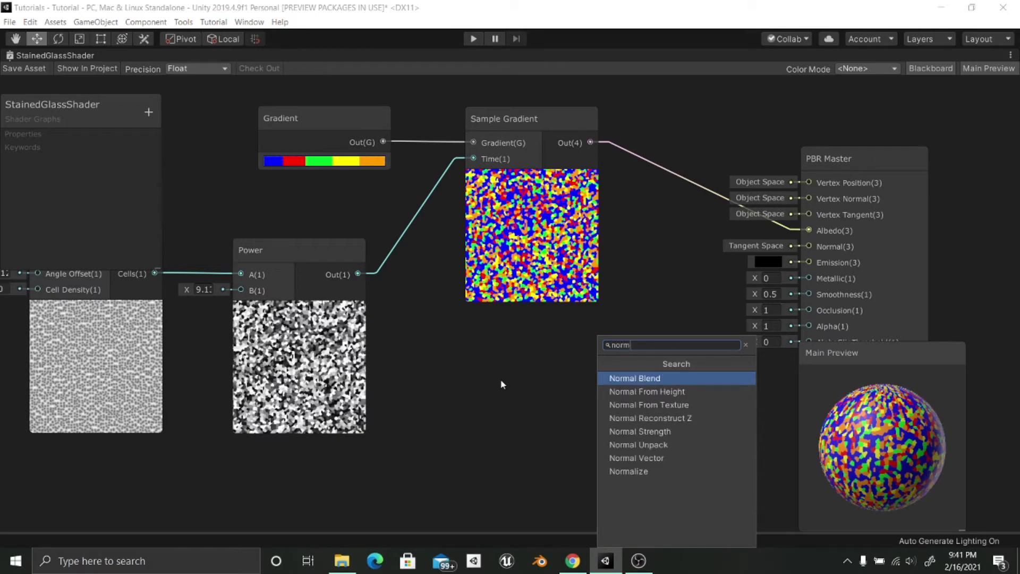
{"action": "key", "text": "Down"}
{"action": "key", "text": "Return"}
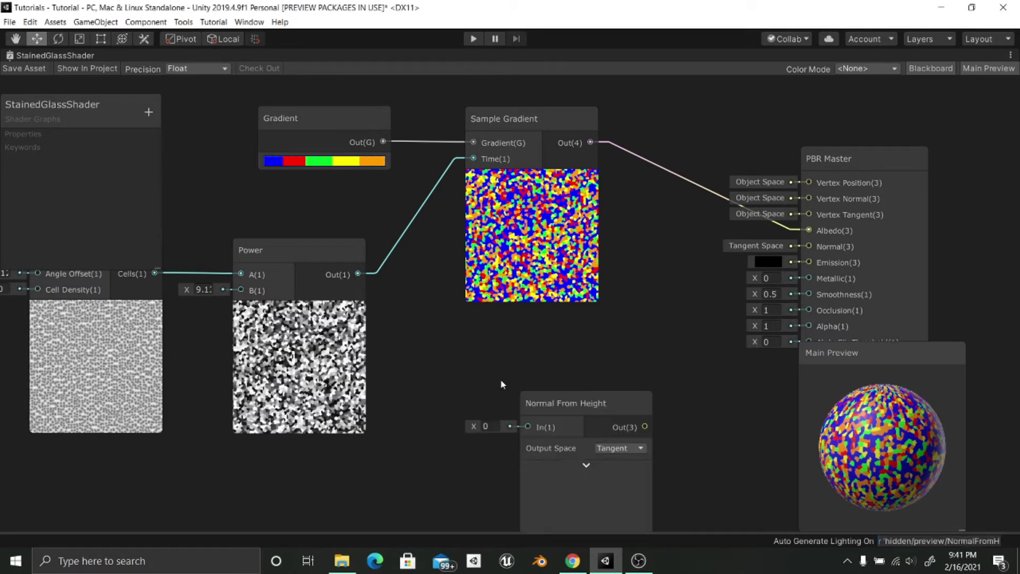
{"action": "left_click_drag", "start_coordinate": [540, 409], "coordinate": [473, 377]}
{"action": "middle_click_drag", "start_coordinate": [399, 380], "coordinate": [392, 351]}
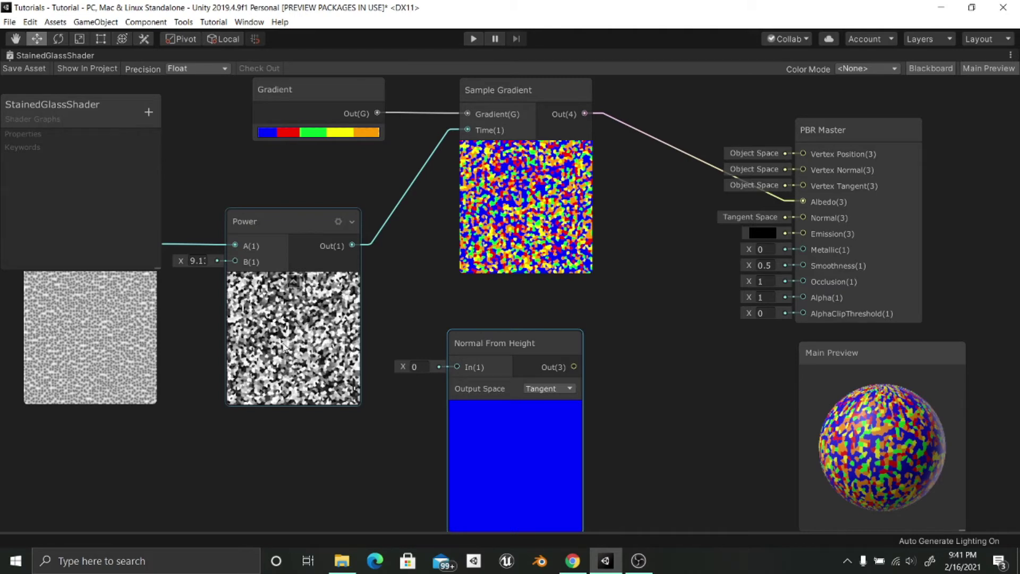
Feed the Power output into Normal From Height and connect that node's output to the PBR Master's Normal input.
{"action": "left_click_drag", "start_coordinate": [352, 245], "coordinate": [485, 324]}
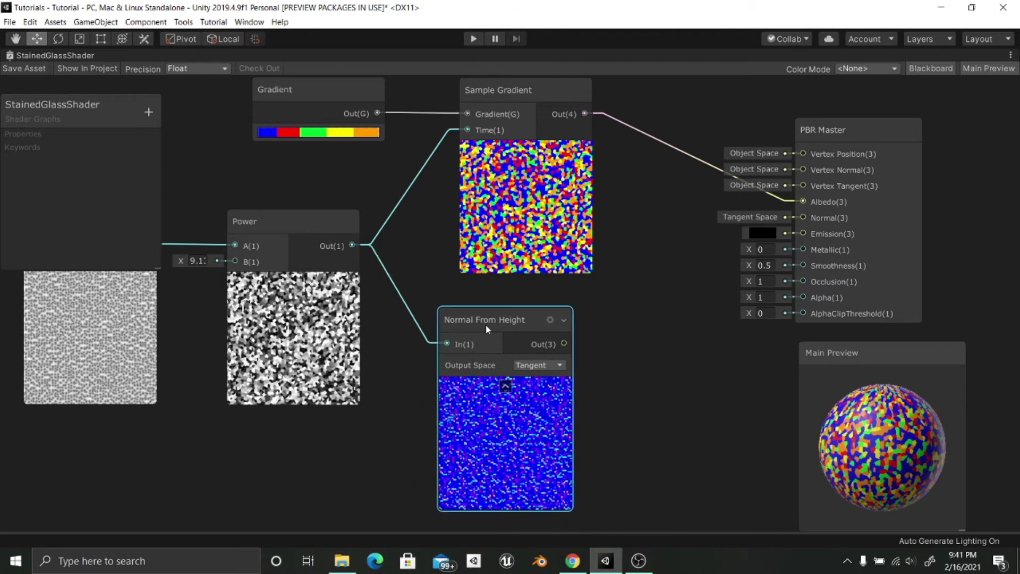
{"action": "middle_click_drag", "start_coordinate": [644, 365], "coordinate": [559, 376]}
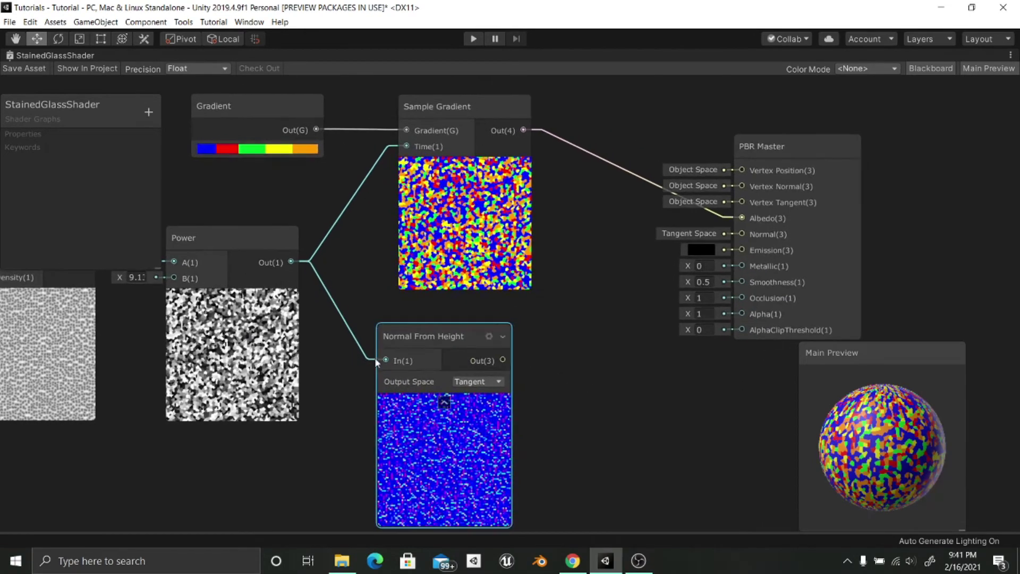
{"action": "left_click_drag", "start_coordinate": [433, 335], "coordinate": [437, 333]}
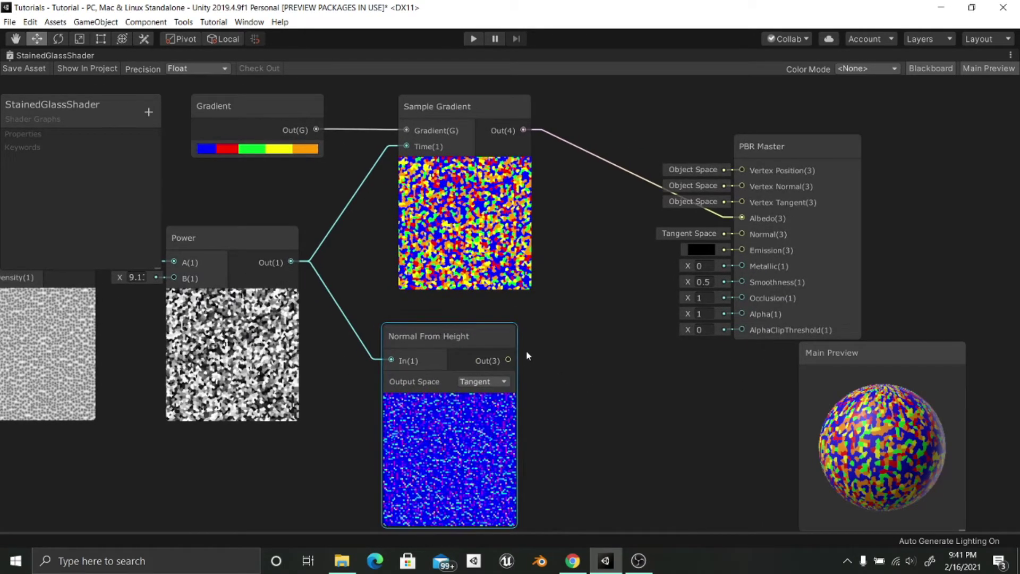
{"action": "left_click_drag", "start_coordinate": [508, 360], "coordinate": [693, 234]}
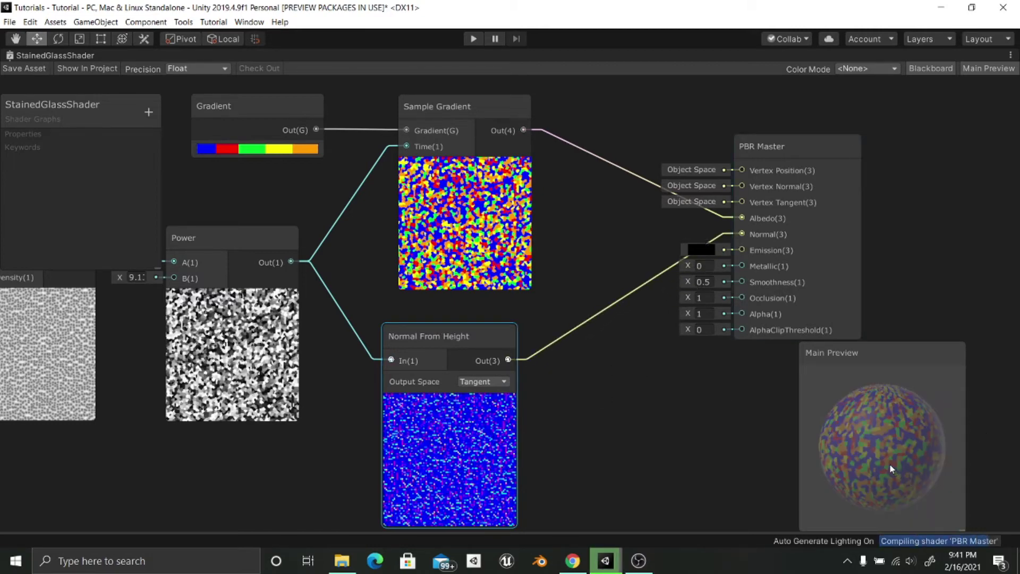
{"action": "left_click_drag", "start_coordinate": [890, 465], "coordinate": [876, 445]}
Set the PBR Master's Smoothness to 1 and rotate the preview sphere to inspect the highlights.
{"action": "middle_click_drag", "start_coordinate": [696, 424], "coordinate": [580, 447]}
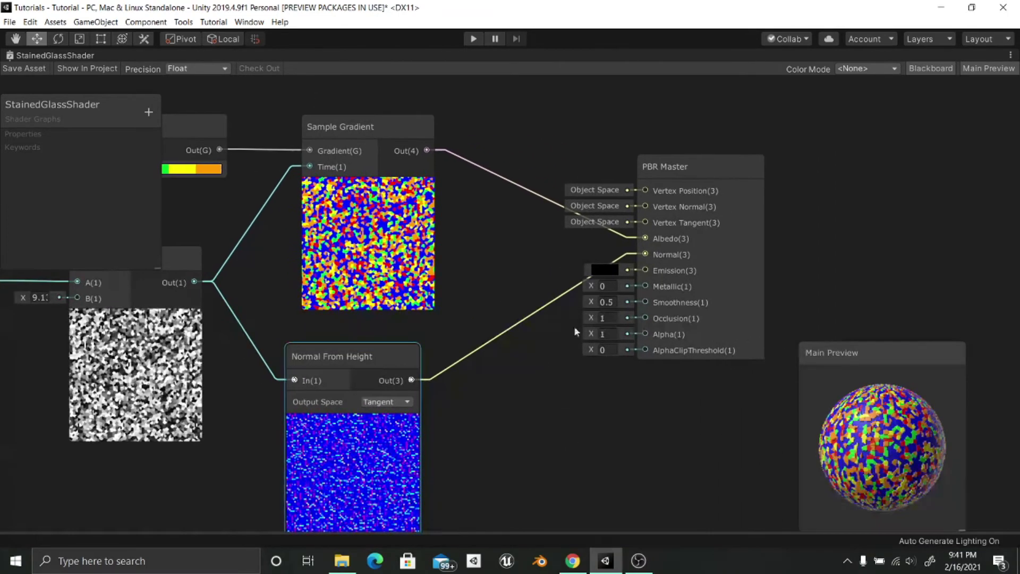
{"action": "left_click", "coordinate": [604, 302]}
{"action": "type", "text": "1"}
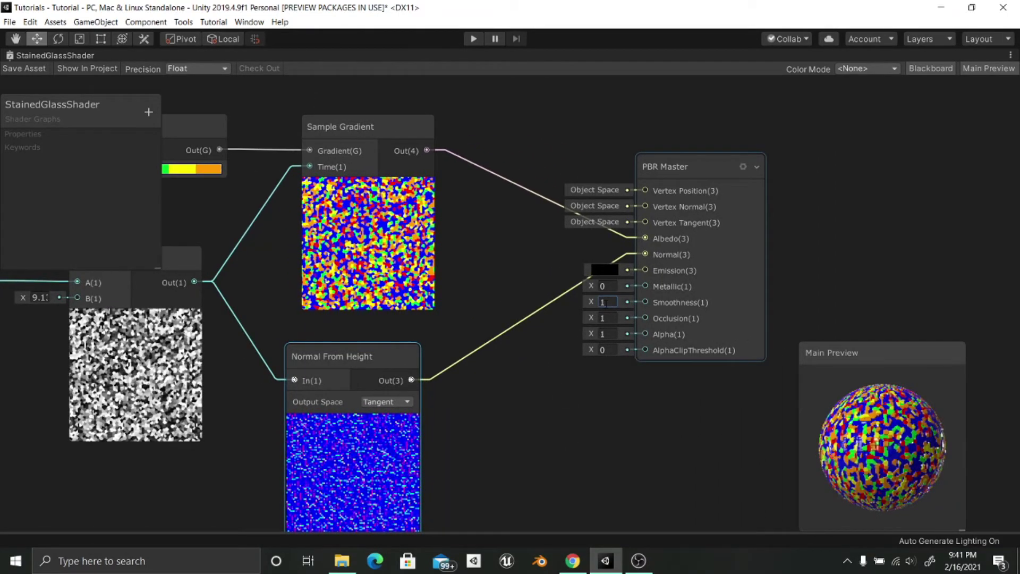
{"action": "left_click_drag", "start_coordinate": [903, 456], "coordinate": [828, 456]}
In the PBR Master's settings, set Surface to Transparent and enable Two Sided.
{"action": "middle_click_drag", "start_coordinate": [710, 442], "coordinate": [642, 440]}
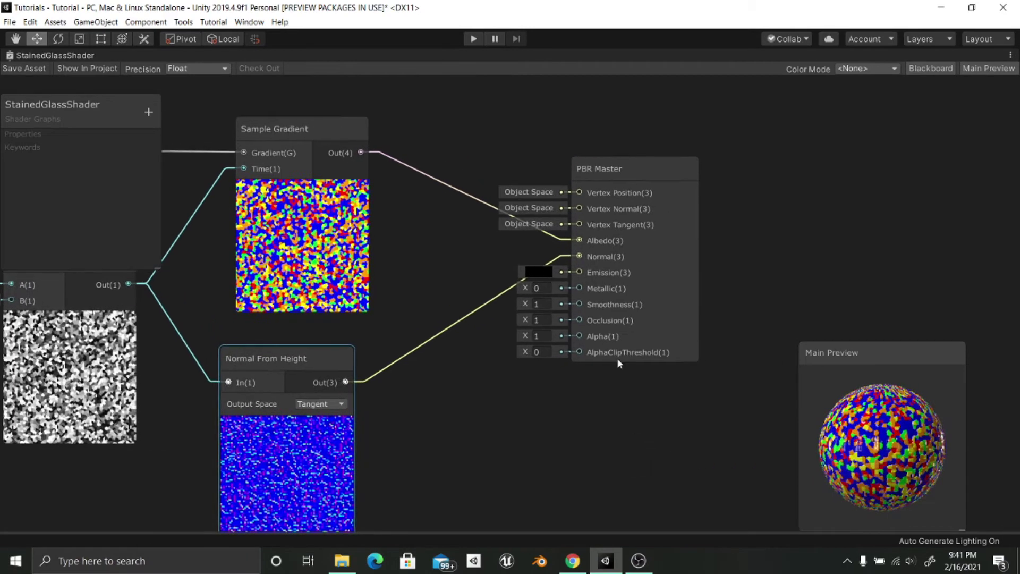
{"action": "left_click", "coordinate": [679, 179]}
{"action": "left_click", "coordinate": [690, 170]}
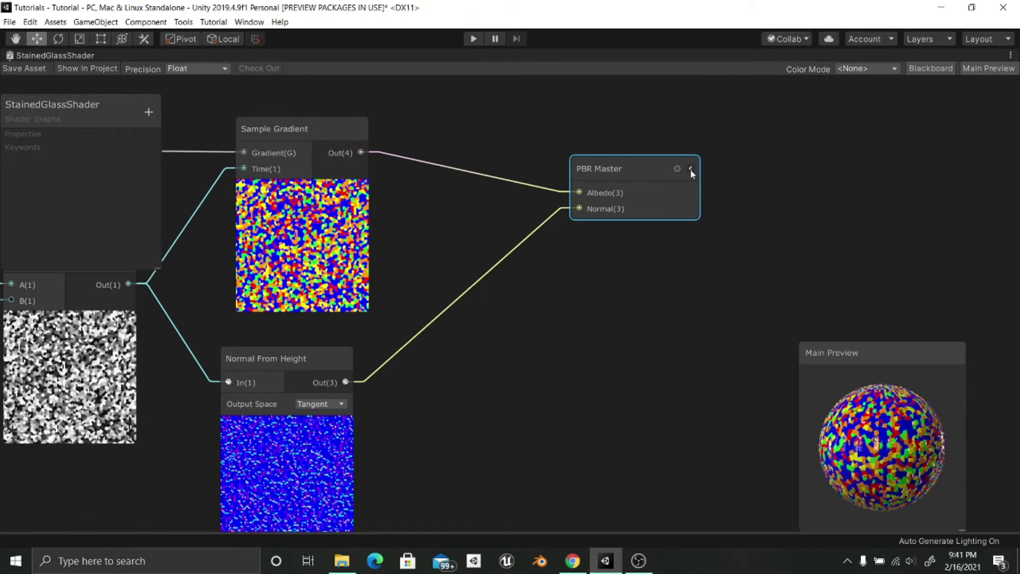
{"action": "left_click", "coordinate": [691, 170]}
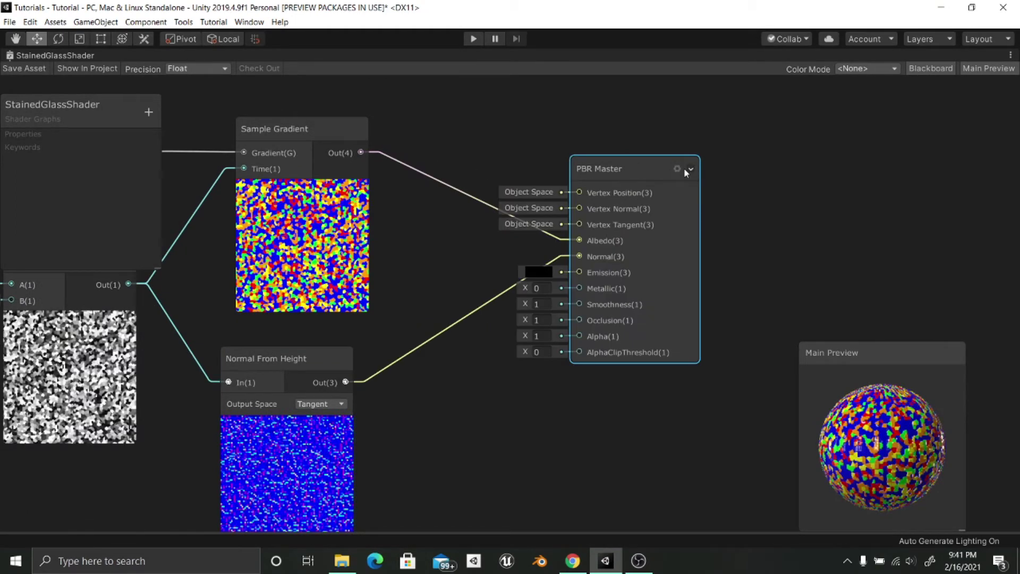
{"action": "left_click", "coordinate": [677, 169]}
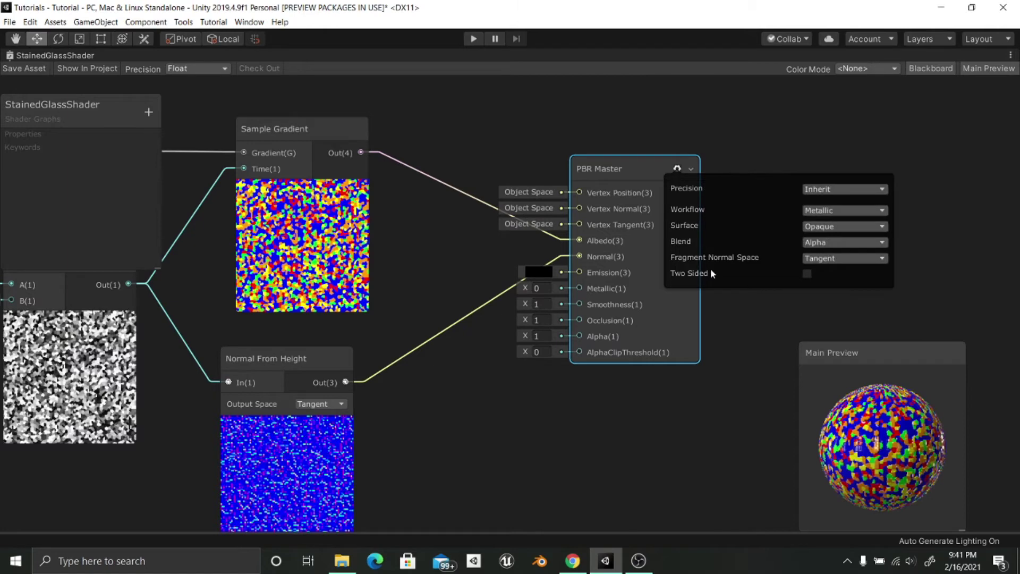
{"action": "left_click", "coordinate": [810, 228]}
{"action": "left_click", "coordinate": [829, 249]}
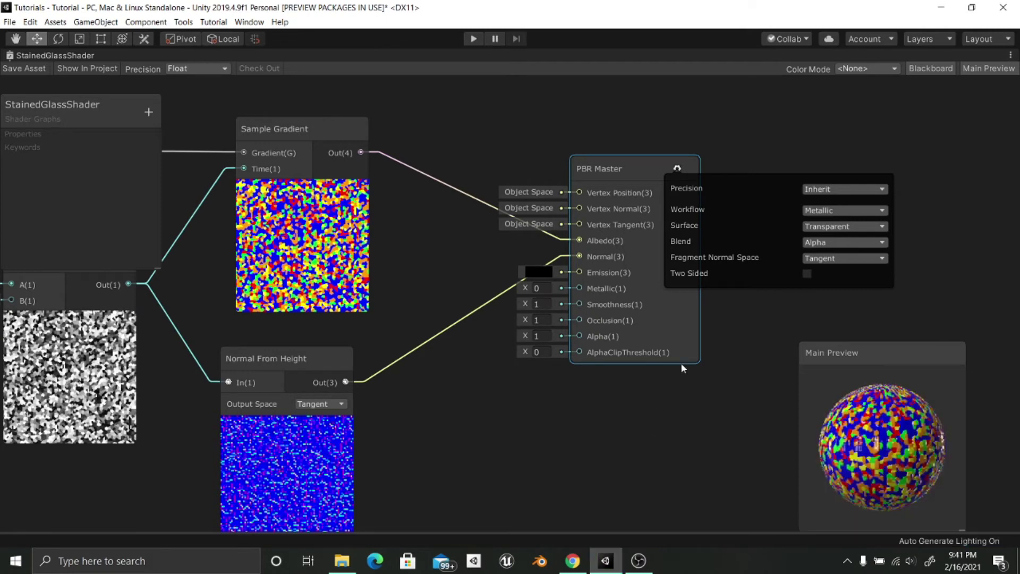
{"action": "left_click", "coordinate": [807, 273]}
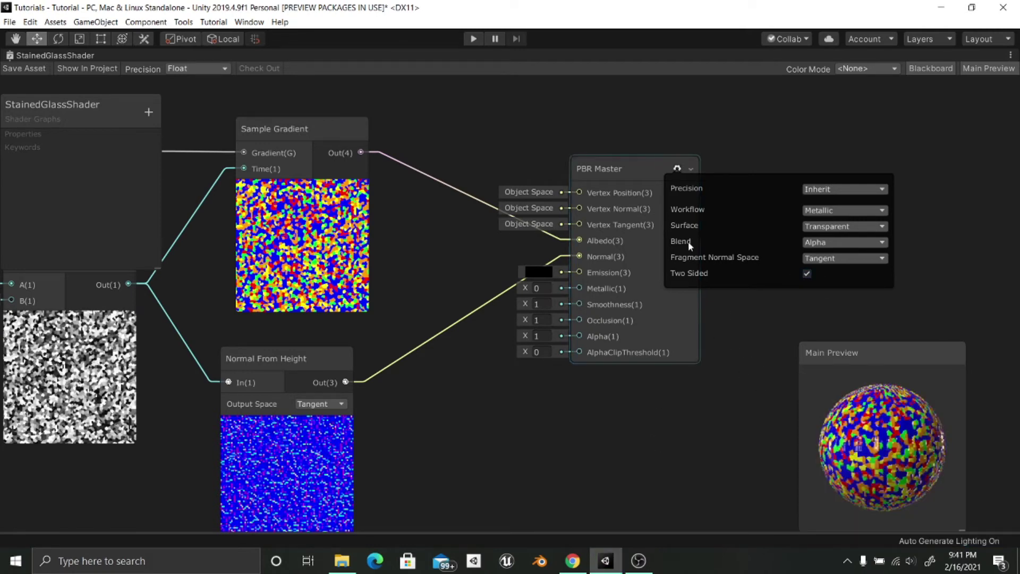
{"action": "left_click", "coordinate": [677, 169]}
Lower the PBR Master's Alpha value to about 0.39.
{"action": "middle_click_drag", "start_coordinate": [549, 409], "coordinate": [566, 408]}
{"action": "scroll", "coordinate": [566, 409], "scroll_direction": "down", "scroll_amount": 1}
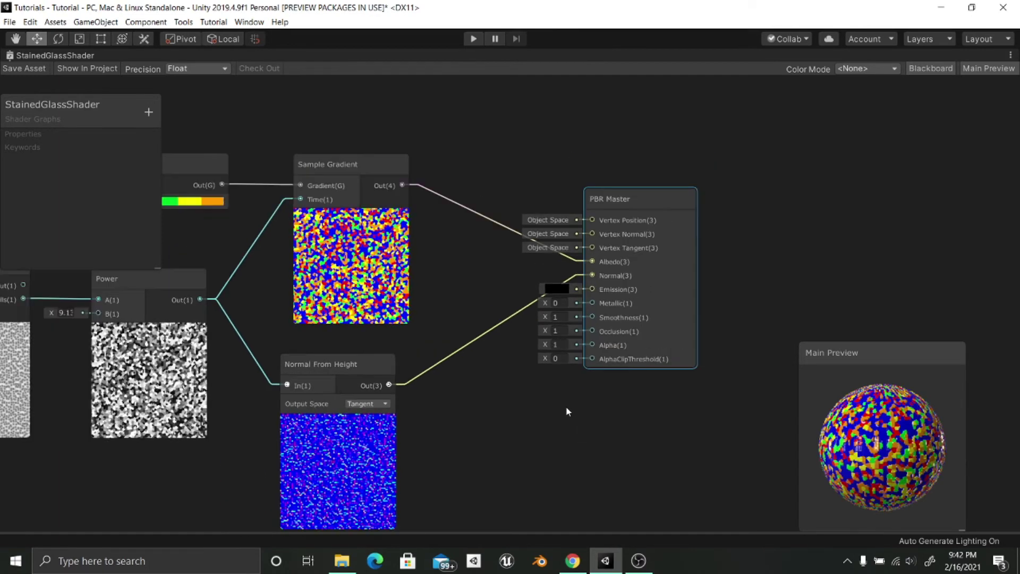
{"action": "scroll", "coordinate": [566, 409], "scroll_direction": "up", "scroll_amount": 1}
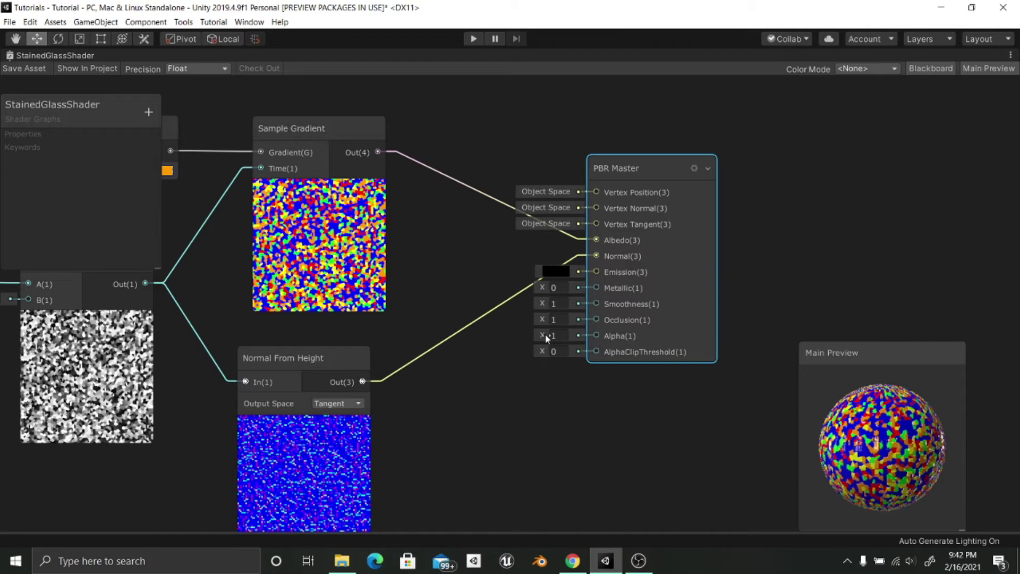
{"action": "left_click_drag", "start_coordinate": [545, 333], "coordinate": [524, 334]}
Collapse the previews of Normal From Height and Sample Gradient, placing the Sample Gradient just above Normal From Height.
{"action": "middle_click_drag", "start_coordinate": [507, 408], "coordinate": [595, 392]}
{"action": "scroll", "coordinate": [627, 395], "scroll_direction": "down", "scroll_amount": 2}
{"action": "left_click", "coordinate": [542, 380]}
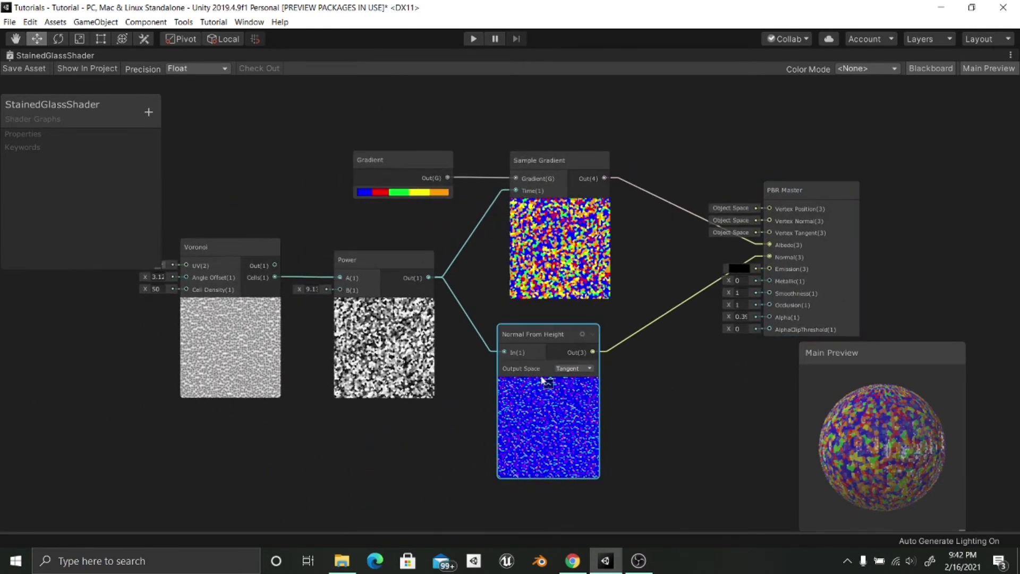
{"action": "left_click", "coordinate": [547, 382]}
{"action": "left_click_drag", "start_coordinate": [537, 340], "coordinate": [545, 331]}
{"action": "left_click", "coordinate": [558, 249]}
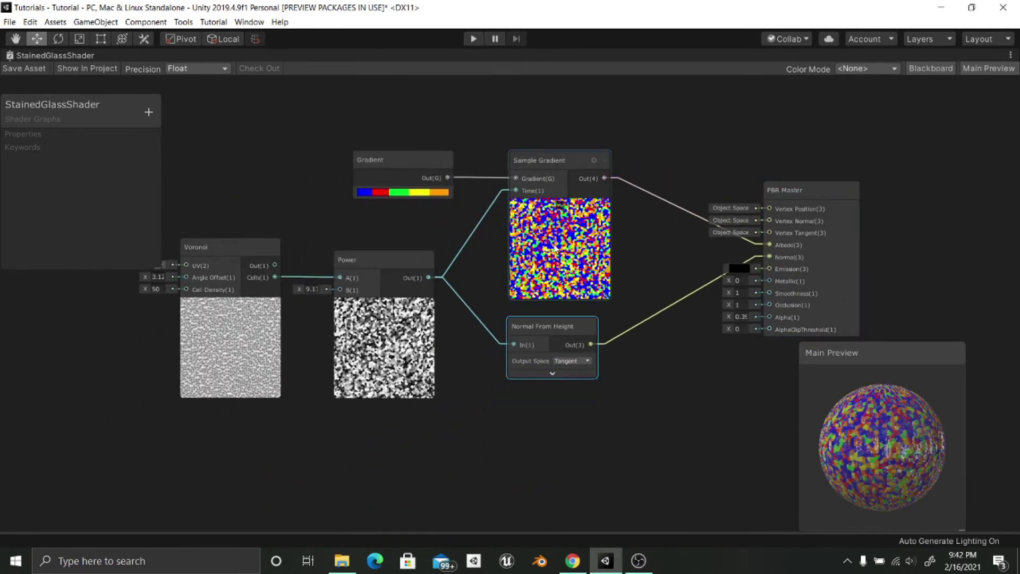
{"action": "left_click", "coordinate": [560, 206]}
{"action": "left_click_drag", "start_coordinate": [548, 165], "coordinate": [541, 243]}
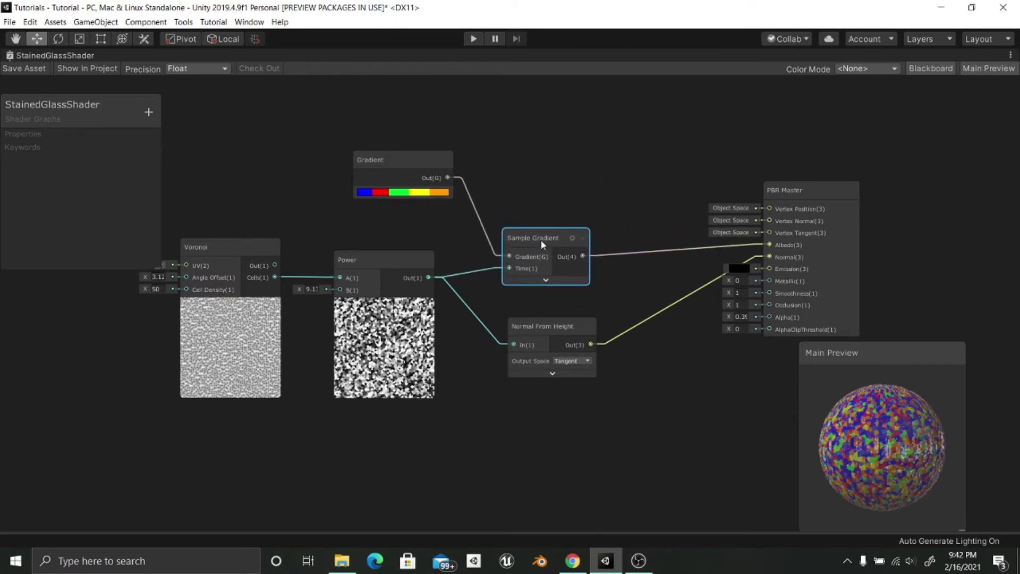
Move the Gradient node closer, collapse the Voronoi and Power previews, and line those two nodes up below it.
{"action": "left_click_drag", "start_coordinate": [416, 159], "coordinate": [395, 185]}
{"action": "middle_click_drag", "start_coordinate": [441, 174], "coordinate": [466, 169]}
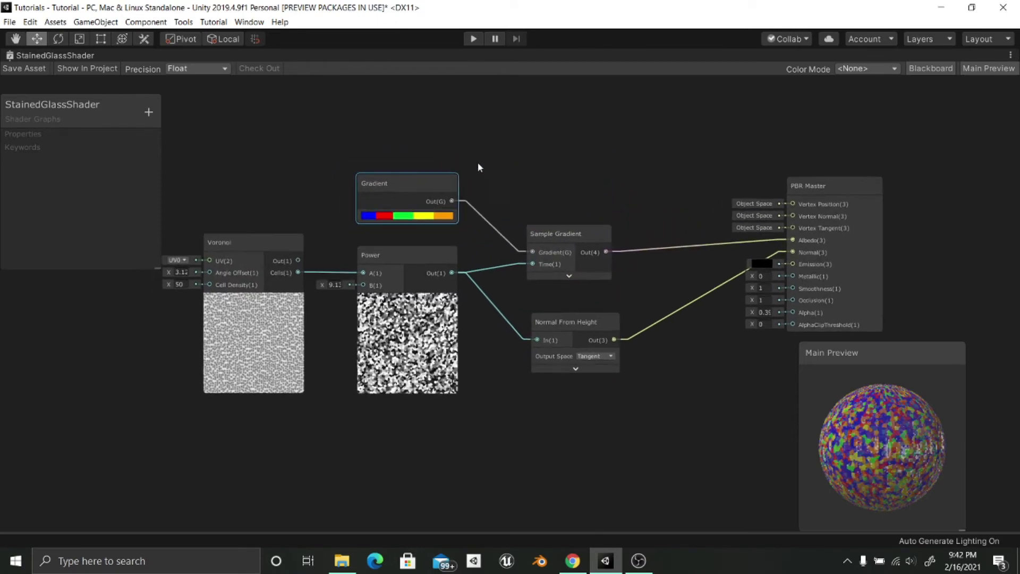
{"action": "left_click", "coordinate": [254, 242]}
{"action": "left_click_drag", "start_coordinate": [270, 249], "coordinate": [274, 256]}
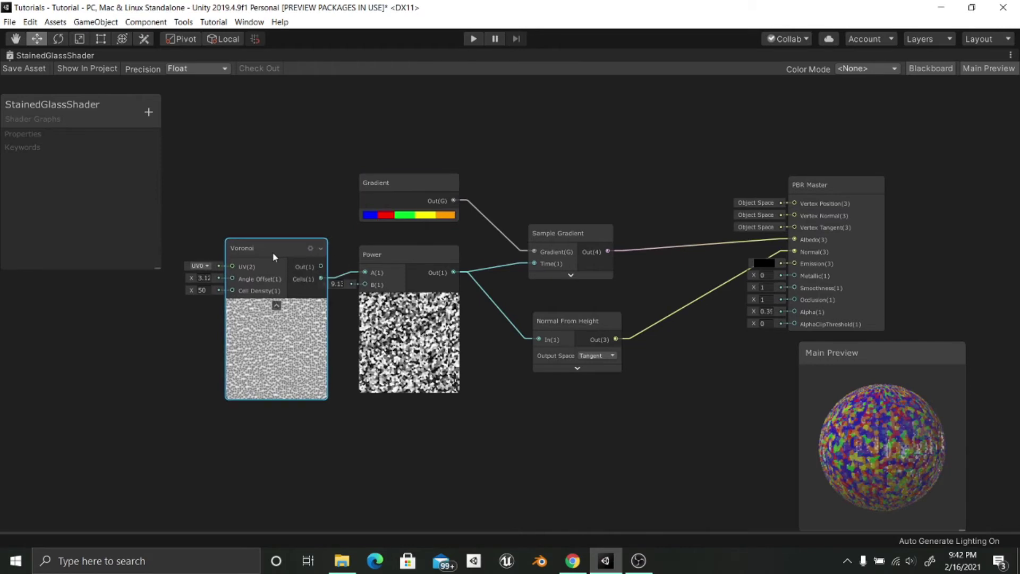
{"action": "left_click", "coordinate": [274, 308]}
{"action": "left_click", "coordinate": [409, 299]}
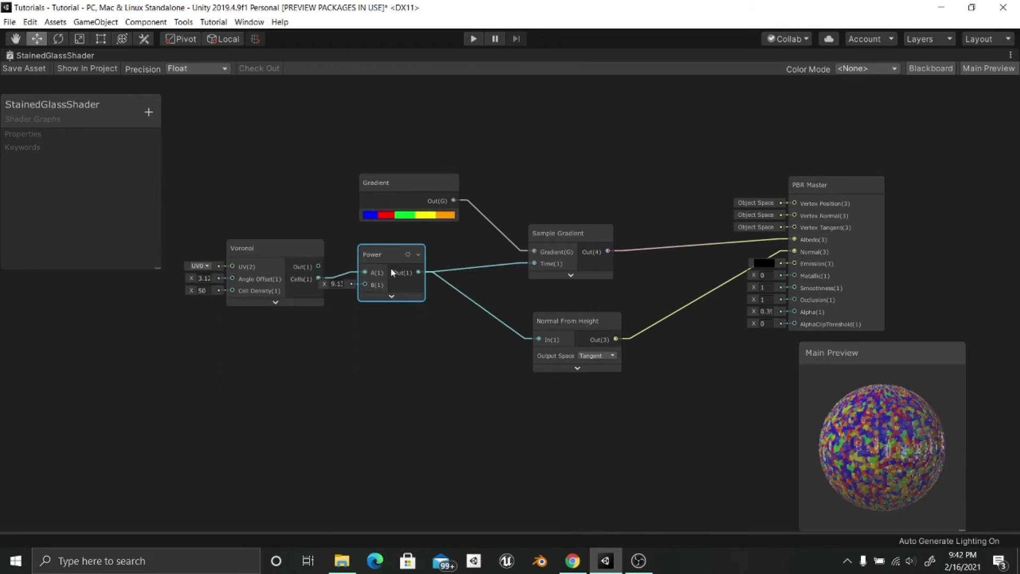
{"action": "left_click_drag", "start_coordinate": [395, 250], "coordinate": [434, 260]}
{"action": "left_click_drag", "start_coordinate": [271, 249], "coordinate": [299, 250]}
{"action": "middle_click_drag", "start_coordinate": [408, 379], "coordinate": [321, 371]}
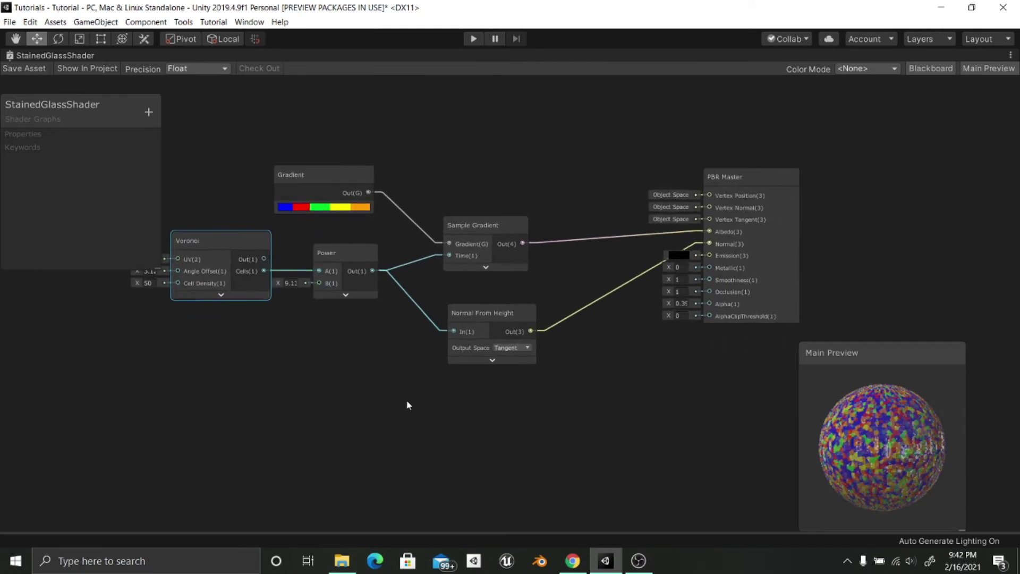
Move the Normal From Height node up directly beneath the Sample Gradient.
{"action": "middle_click_drag", "start_coordinate": [407, 405], "coordinate": [403, 400]}
{"action": "left_click_drag", "start_coordinate": [470, 311], "coordinate": [469, 293]}
{"action": "middle_click_drag", "start_coordinate": [541, 364], "coordinate": [508, 378]}
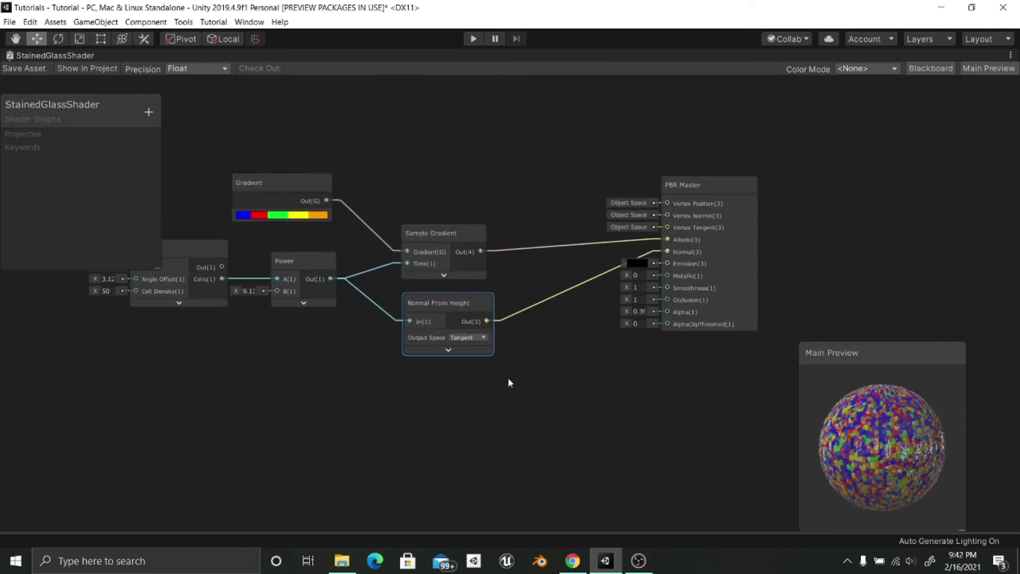
Add a Vector 1 node with an X value of 9.13 below the Voronoi node.
{"action": "middle_click_drag", "start_coordinate": [376, 414], "coordinate": [521, 420]}
{"action": "middle_click_drag", "start_coordinate": [450, 424], "coordinate": [502, 420]}
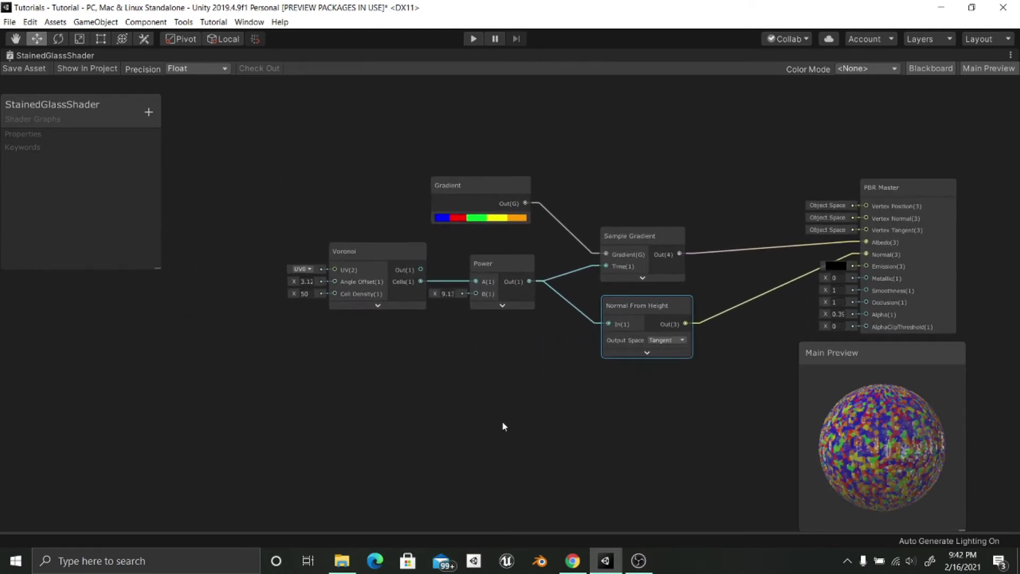
{"action": "middle_click_drag", "start_coordinate": [417, 391], "coordinate": [453, 385]}
{"action": "left_click", "coordinate": [453, 386]}
{"action": "key", "text": "space"}
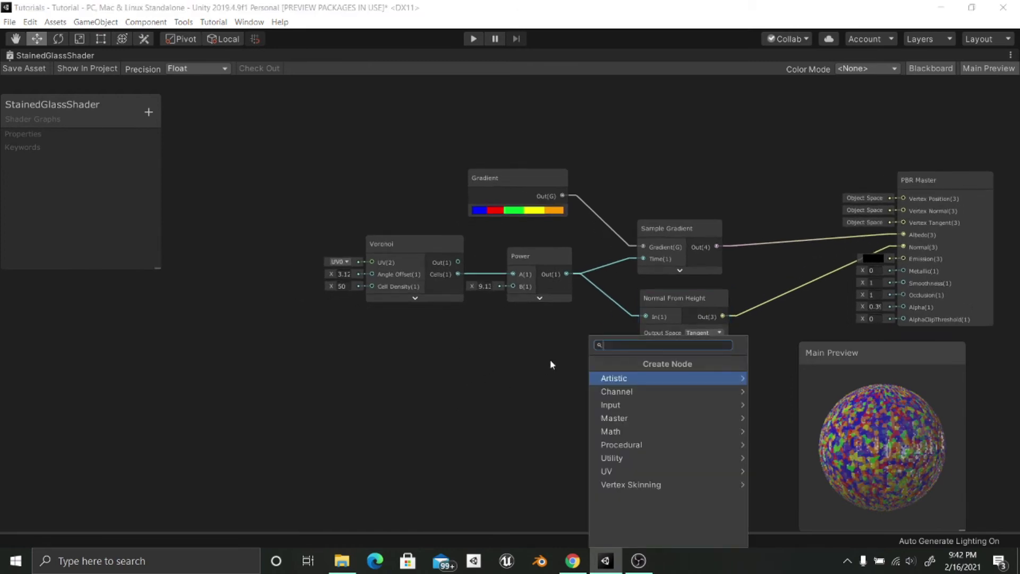
{"action": "type", "text": "vector"}
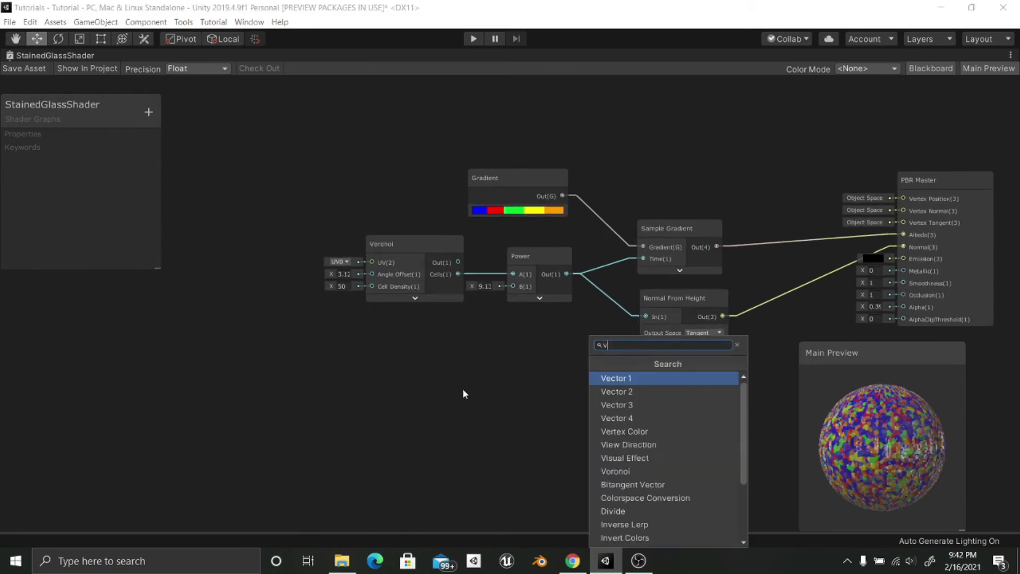
{"action": "key", "text": "Return"}
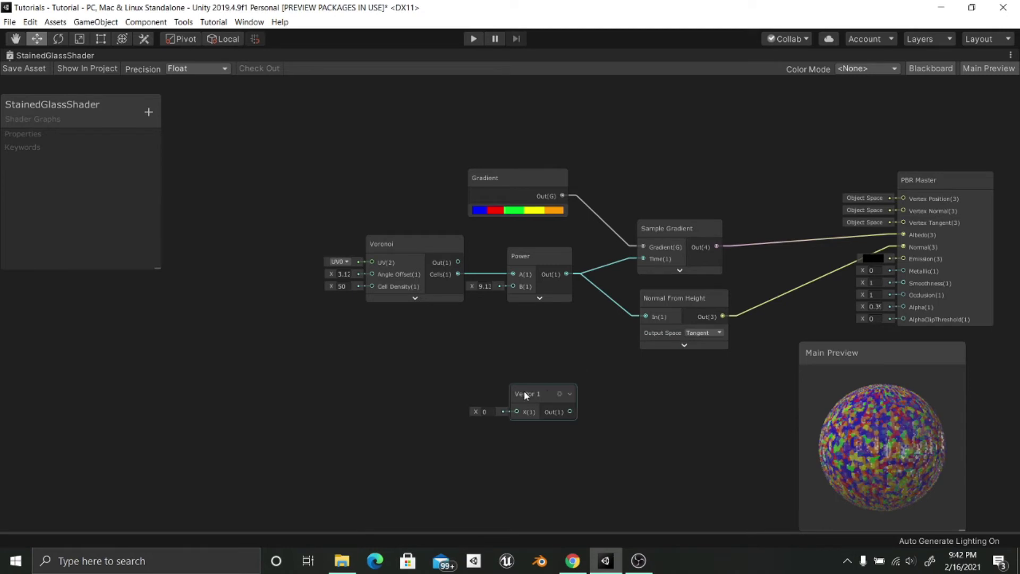
{"action": "left_click_drag", "start_coordinate": [523, 394], "coordinate": [403, 345]}
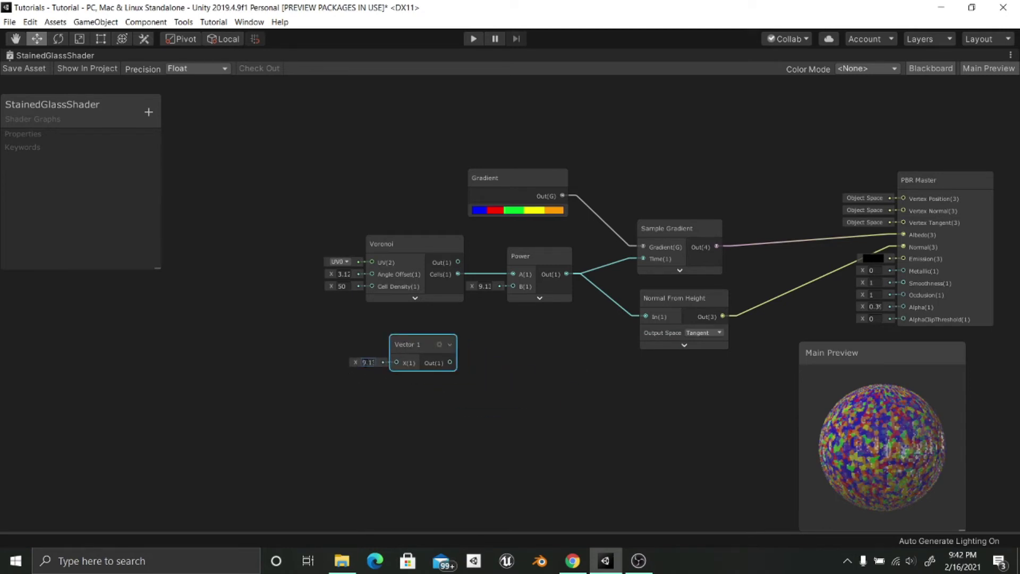
Connect the new Vector 1 node to the Power node's B input and convert it to a property.
{"action": "left_click_drag", "start_coordinate": [415, 359], "coordinate": [516, 292]}
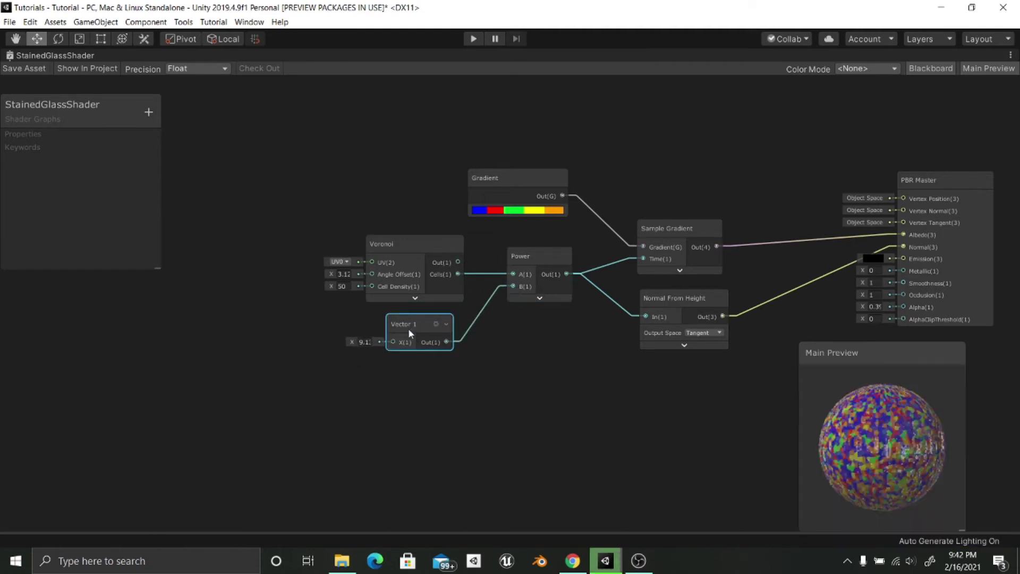
{"action": "left_click_drag", "start_coordinate": [408, 329], "coordinate": [421, 325]}
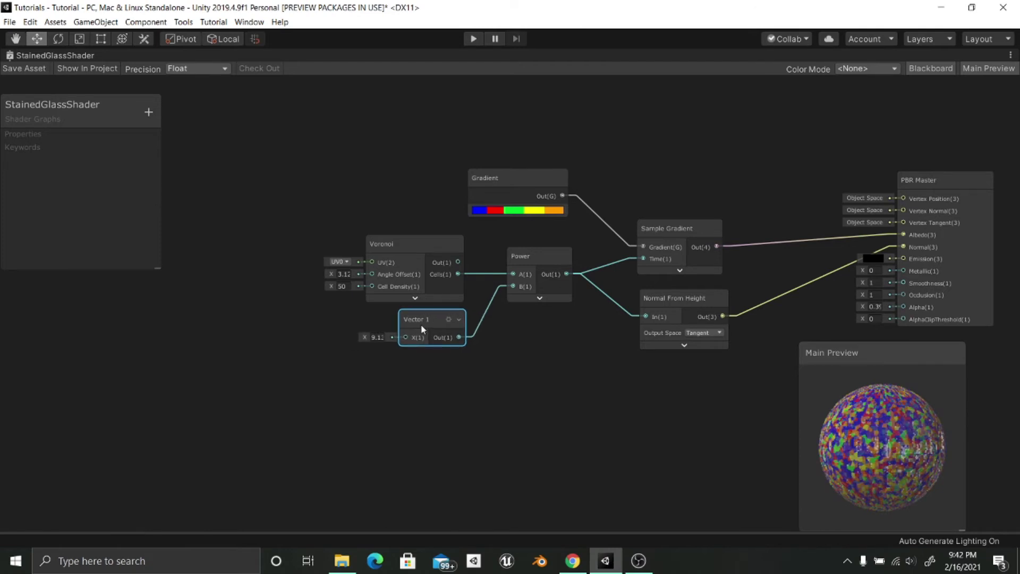
{"action": "right_click", "coordinate": [421, 325]}
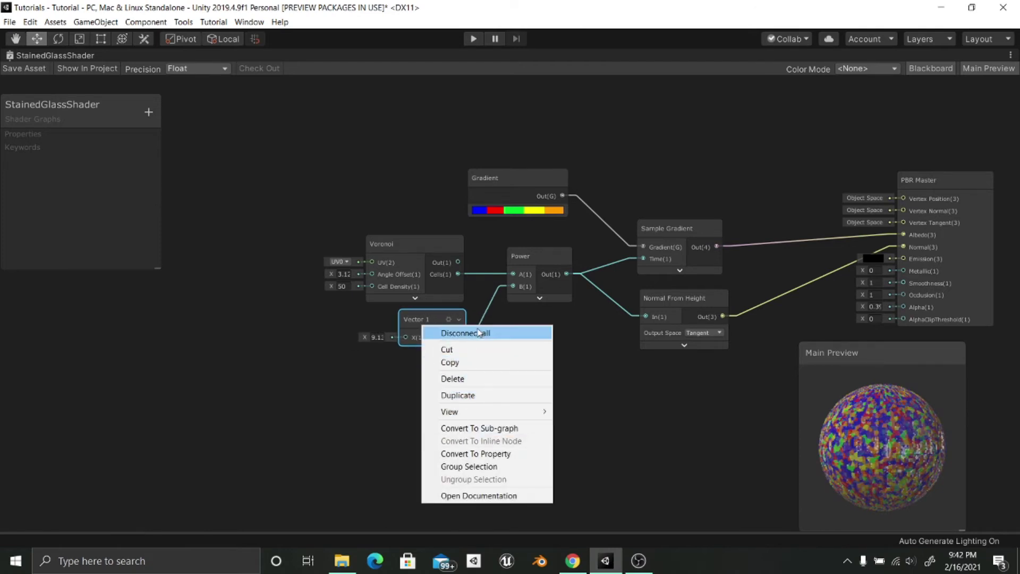
{"action": "left_click", "coordinate": [478, 455]}
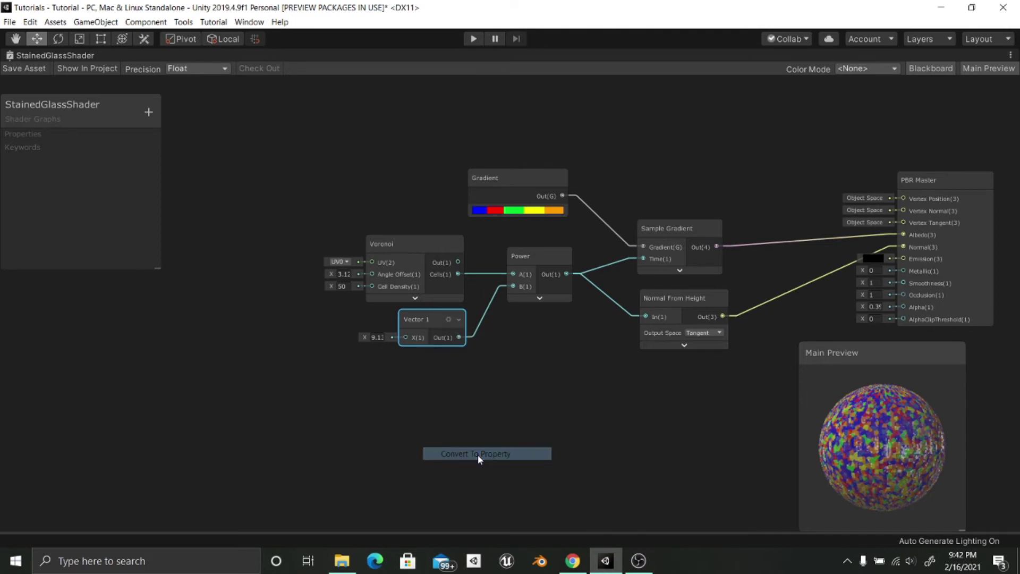
Rename the new Vector1 property as ColorVariety and collapse its settings.
{"action": "double_click", "coordinate": [38, 150]}
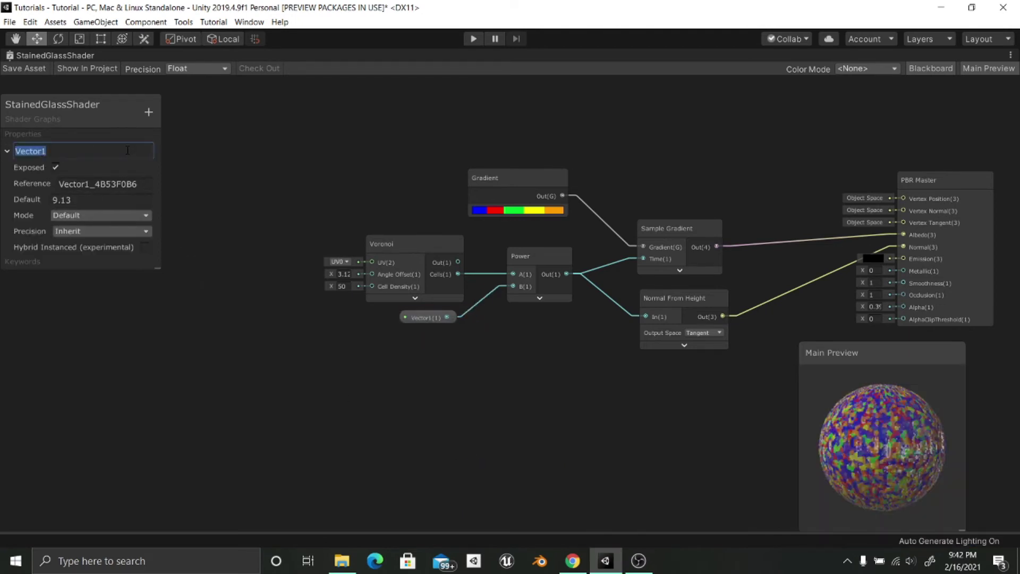
{"action": "type", "text": "Colo"}
{"action": "type", "text": "rVariett"}
{"action": "key", "text": "BackSpace"}
{"action": "type", "text": "y"}
{"action": "key", "text": "Return"}
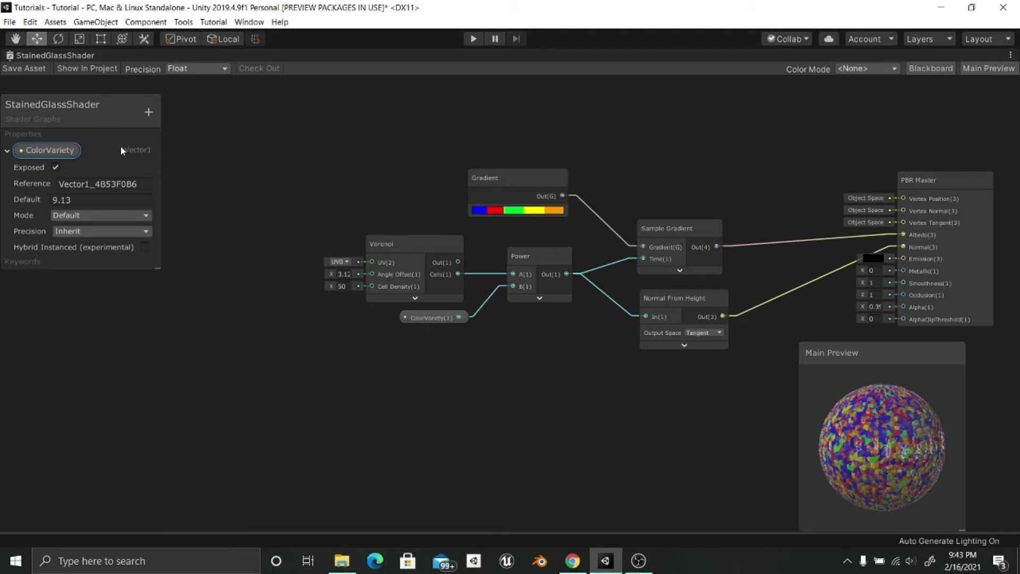
{"action": "left_click", "coordinate": [7, 151]}
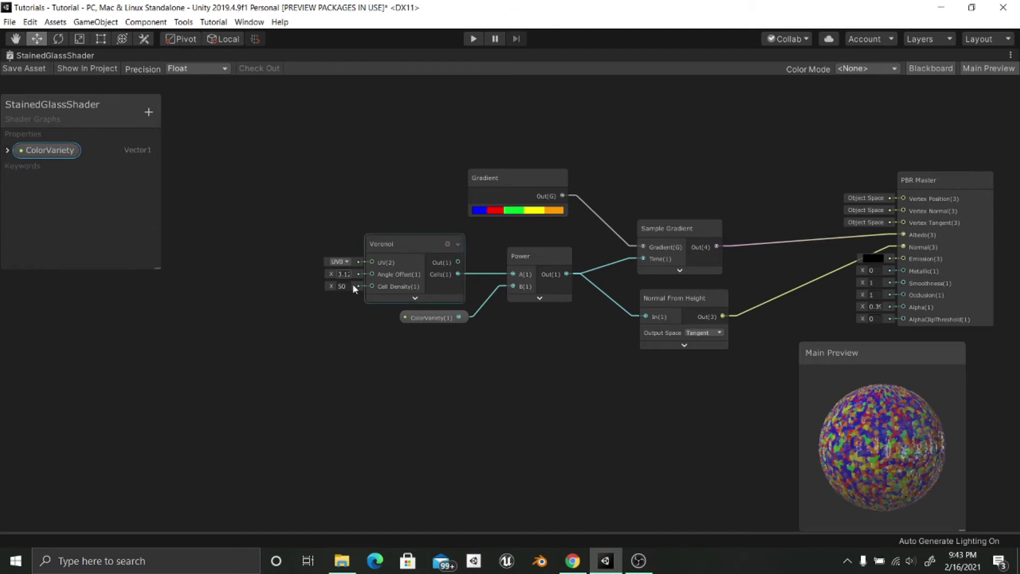
Add another Vector 1 node to the left of the Voronoi node and set its X value to 50.
{"action": "middle_click_drag", "start_coordinate": [318, 364], "coordinate": [334, 366]}
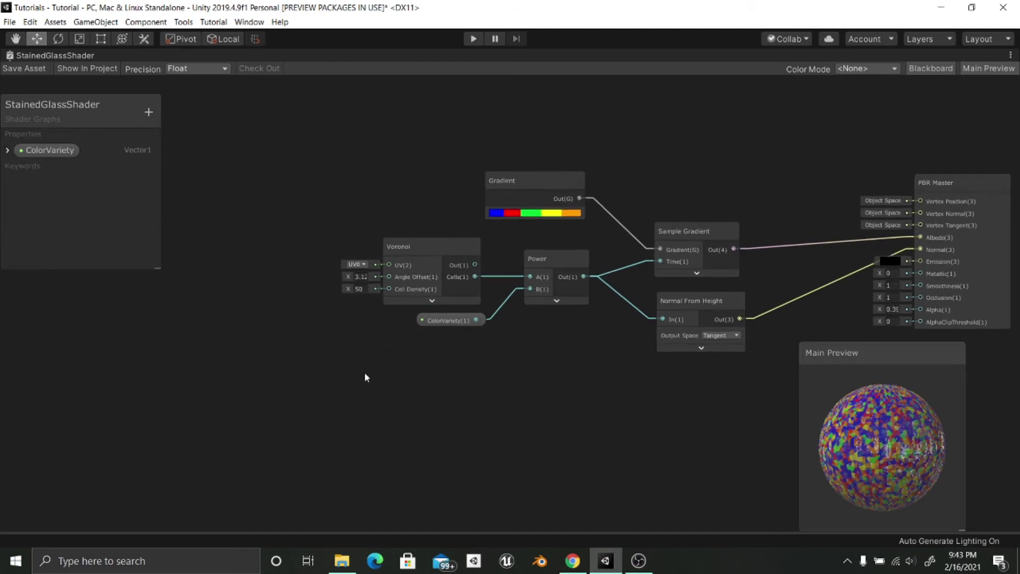
{"action": "scroll", "coordinate": [364, 372], "scroll_direction": "up", "scroll_amount": 3}
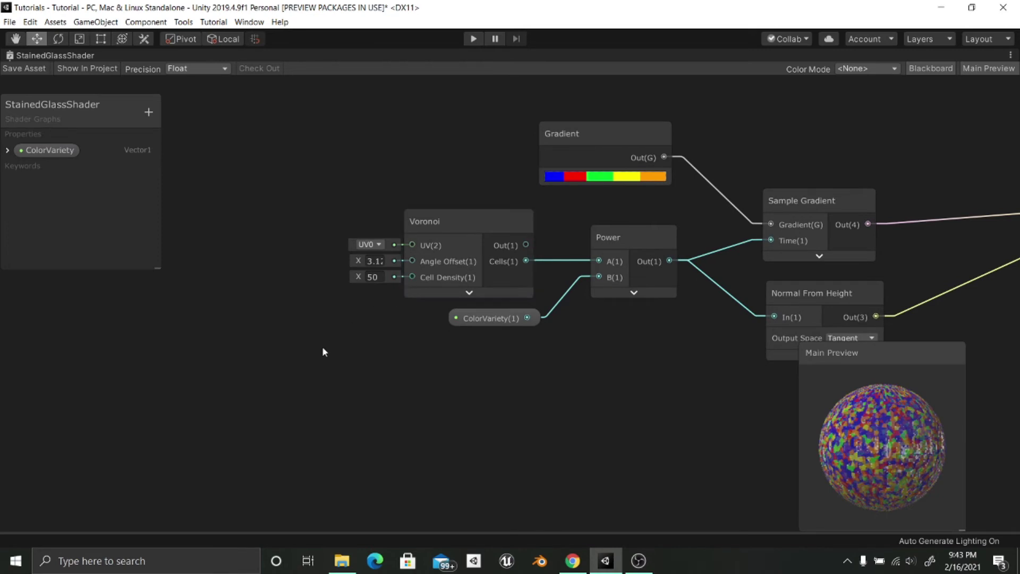
{"action": "key", "text": "space"}
{"action": "type", "text": "vector"}
{"action": "key", "text": "Return"}
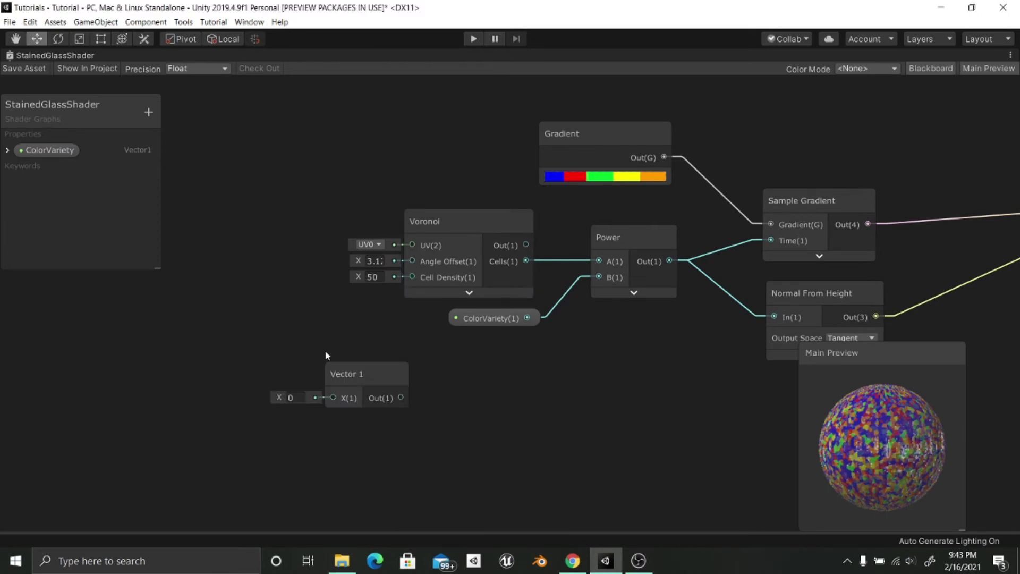
{"action": "left_click_drag", "start_coordinate": [355, 367], "coordinate": [255, 332]}
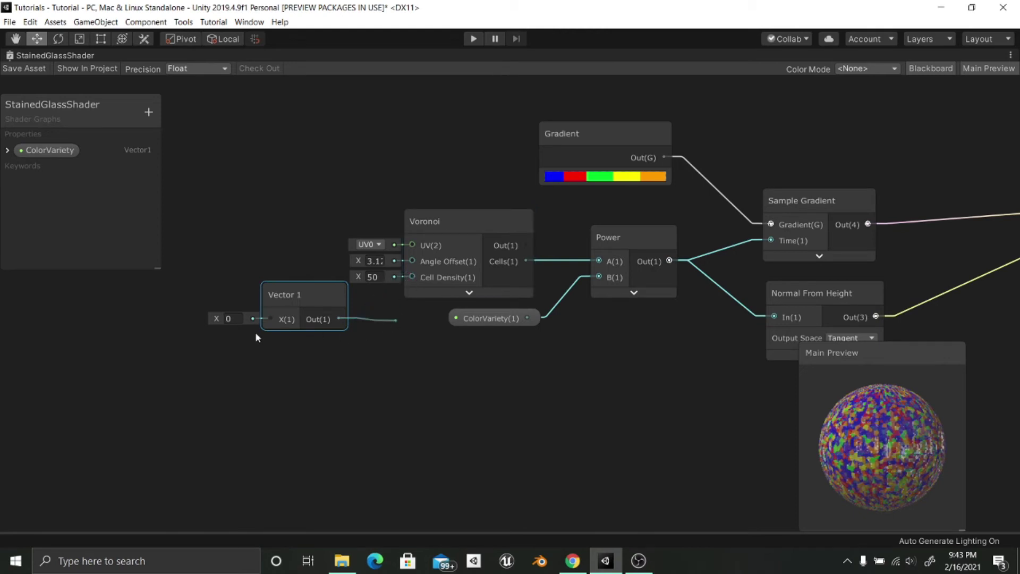
{"action": "left_click", "coordinate": [228, 318]}
{"action": "type", "text": "5"}
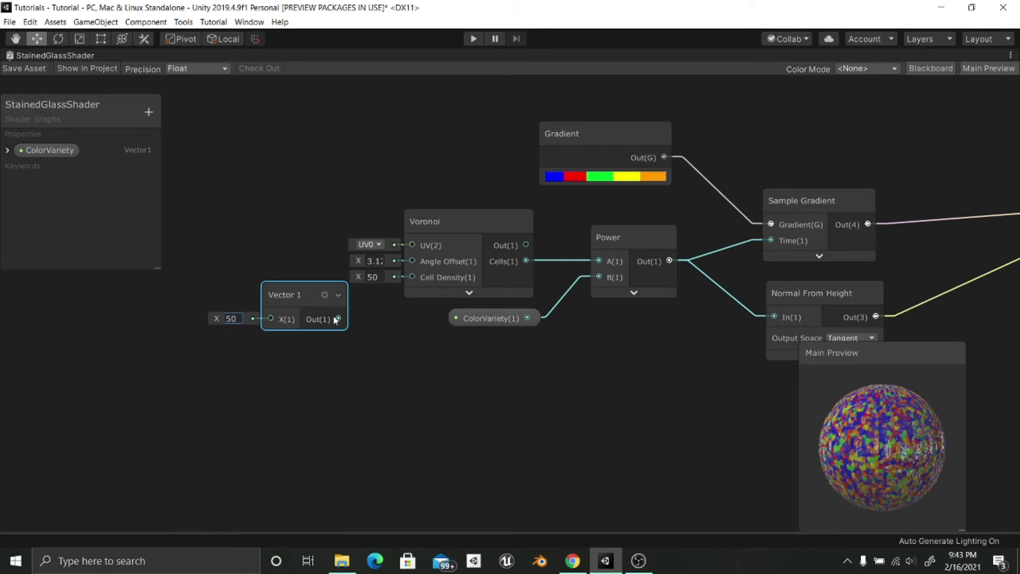
Connect the Vector 1 node to Voronoi's Cell Density and convert it to a property placed next to that input.
{"action": "left_click_drag", "start_coordinate": [337, 319], "coordinate": [412, 277]}
{"action": "left_click_drag", "start_coordinate": [292, 298], "coordinate": [288, 262]}
{"action": "right_click", "coordinate": [288, 262]}
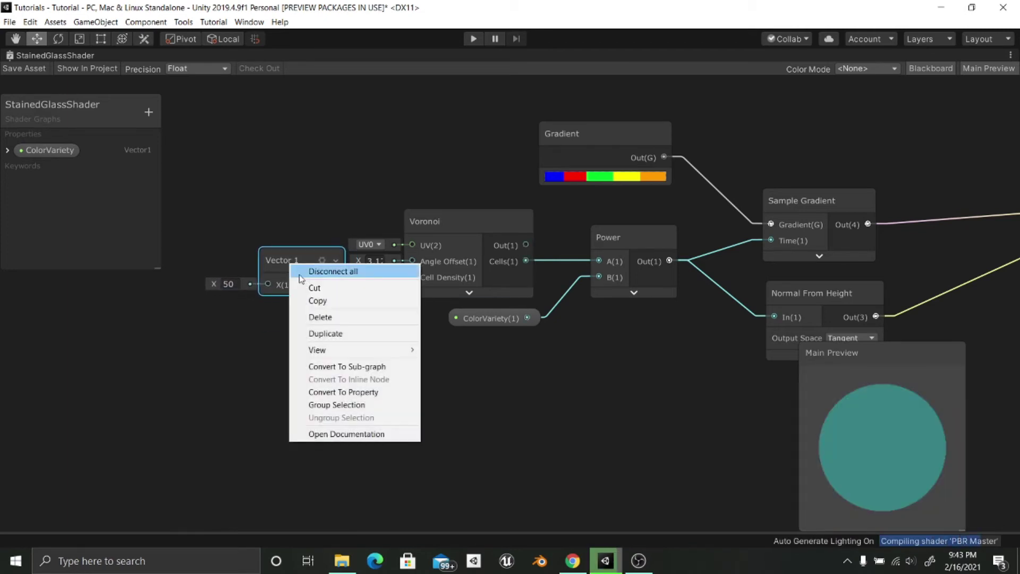
{"action": "left_click", "coordinate": [349, 393]}
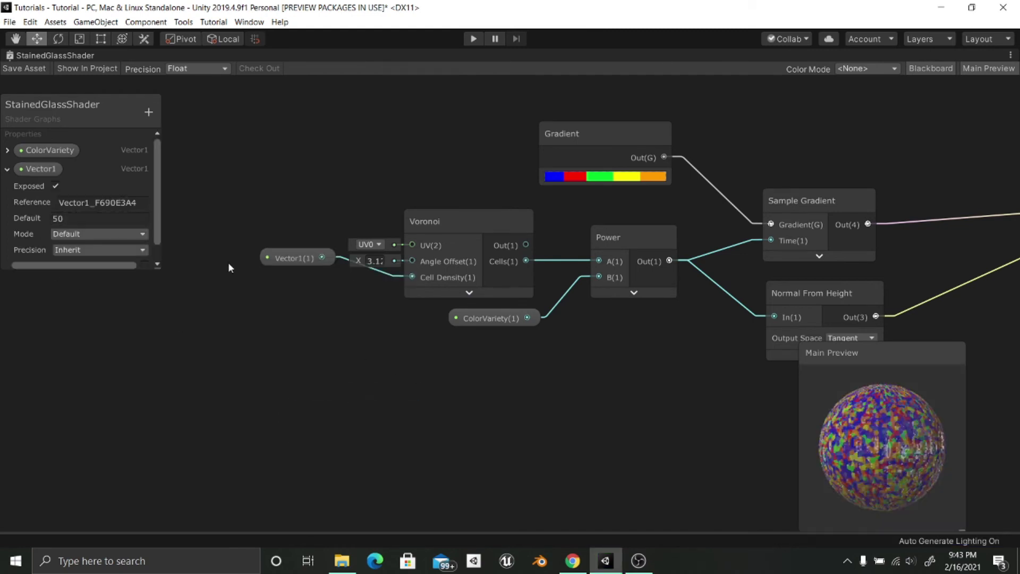
{"action": "left_click_drag", "start_coordinate": [291, 259], "coordinate": [333, 283]}
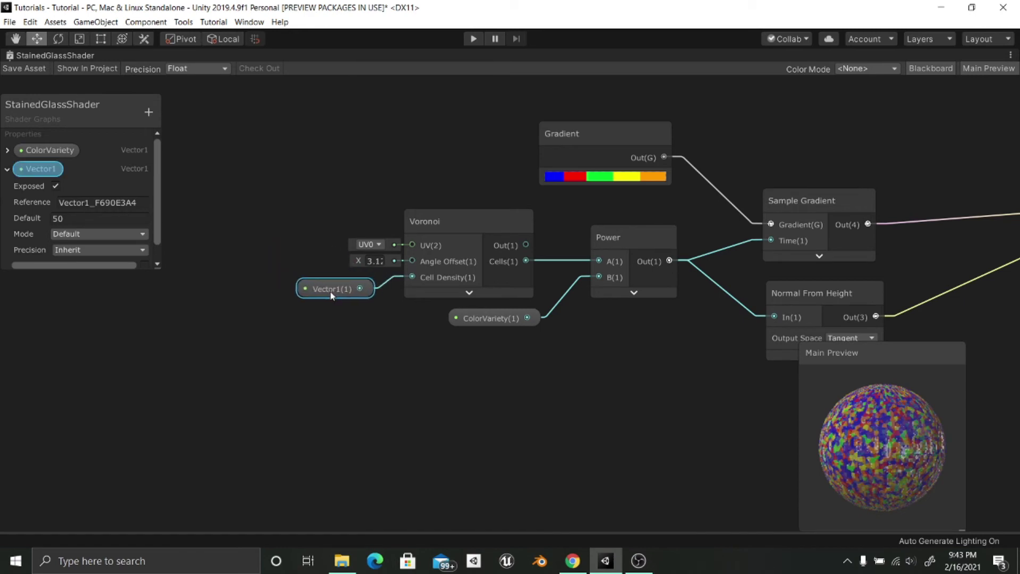
Rename the property driving Cell Density as TextureScale and collapse its settings.
{"action": "double_click", "coordinate": [32, 169]}
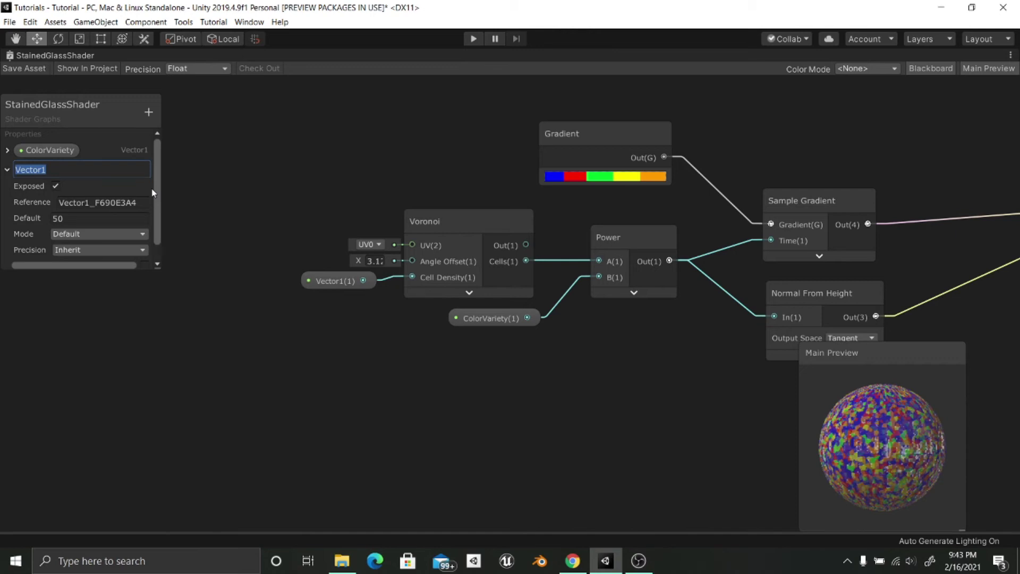
{"action": "type", "text": "TextureS"}
{"action": "type", "text": "clae"}
{"action": "key", "text": "BackSpace"}
{"action": "key", "text": "BackSpace"}
{"action": "key", "text": "BackSpace"}
{"action": "type", "text": "a"}
{"action": "type", "text": "cle"}
{"action": "key", "text": "BackSpace"}
{"action": "type", "text": "ca"}
{"action": "key", "text": "Return"}
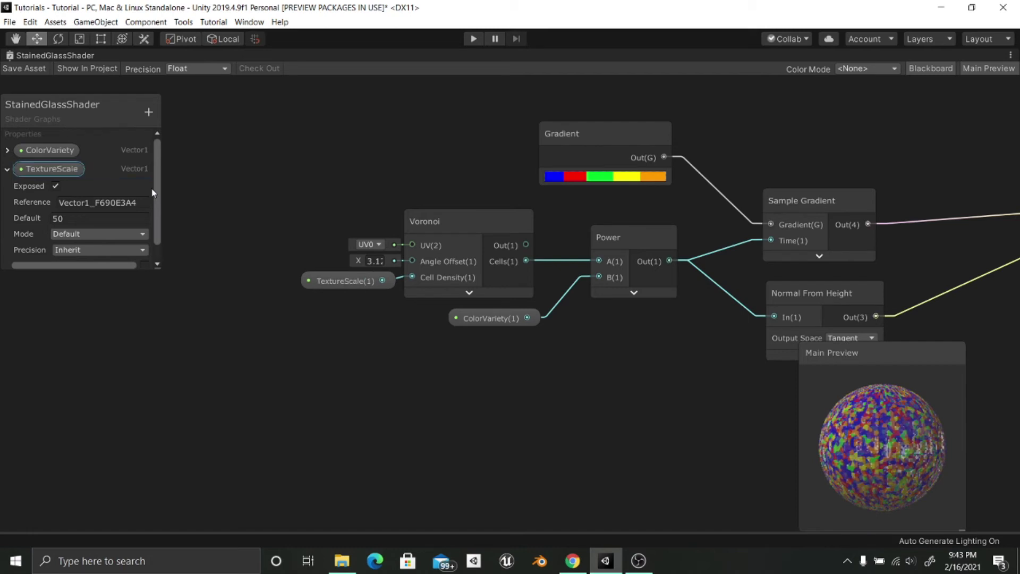
{"action": "left_click", "coordinate": [9, 169]}
Add a Vector 1 node below and left of the PBR Master and set its X value to 0.7.
{"action": "middle_click_drag", "start_coordinate": [609, 410], "coordinate": [547, 420]}
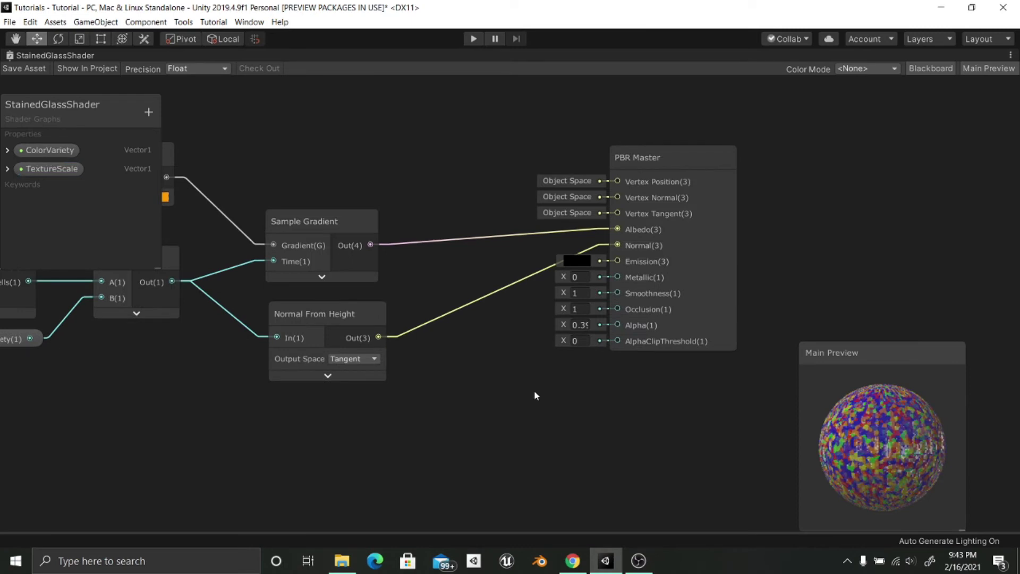
{"action": "key", "text": "space"}
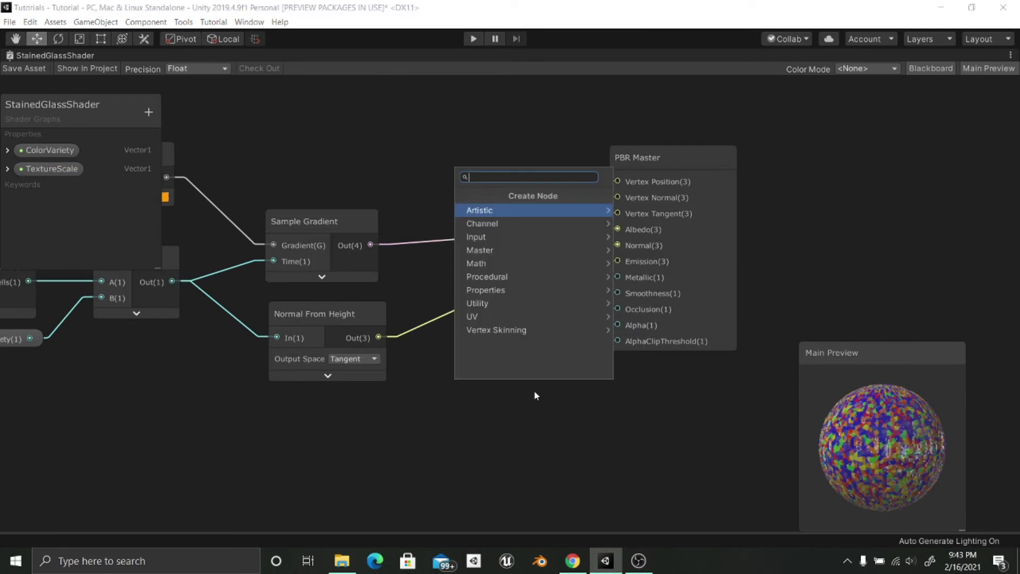
{"action": "type", "text": "vector"}
{"action": "key", "text": "Return"}
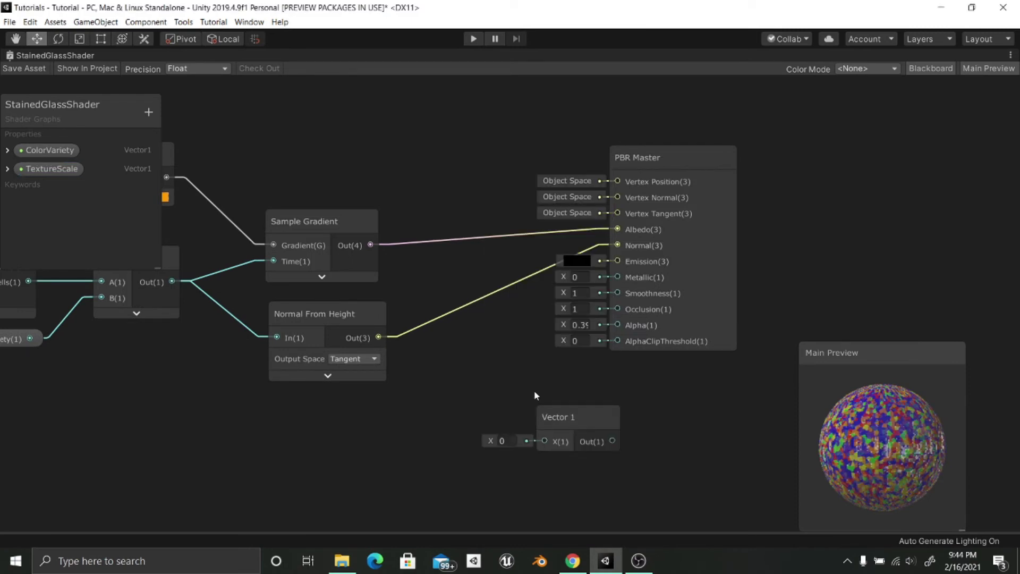
{"action": "left_click_drag", "start_coordinate": [579, 416], "coordinate": [486, 375]}
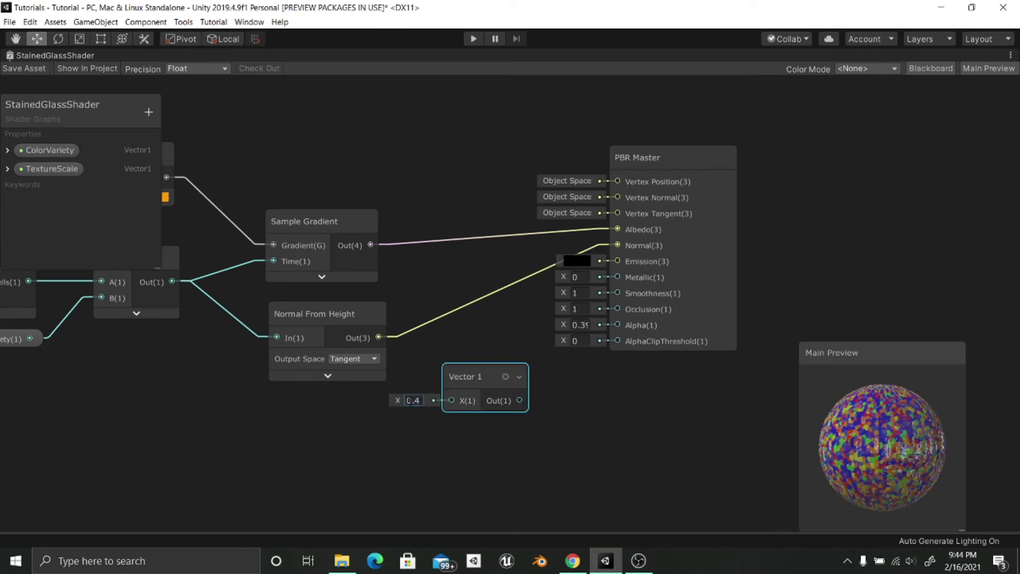
{"action": "left_click", "coordinate": [413, 400]}
{"action": "type", "text": ".7"}
{"action": "key", "text": "Return"}
Connect the 0.7 Vector 1 node to the PBR Master's Alpha input and convert it to a property.
{"action": "left_click_drag", "start_coordinate": [524, 403], "coordinate": [616, 325]}
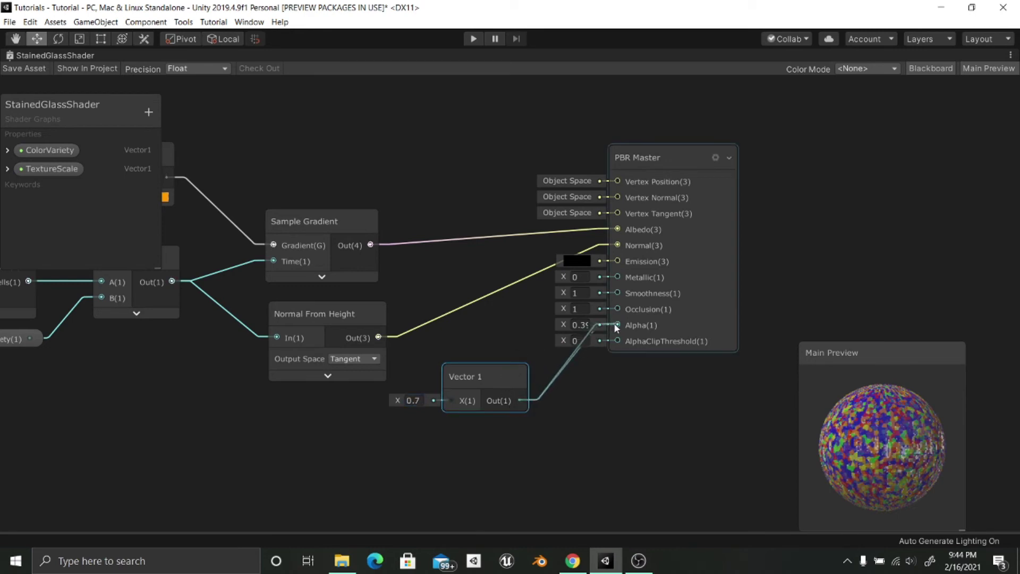
{"action": "mouse_move", "coordinate": [491, 376]}
{"action": "left_mouse_down"}
{"action": "mouse_move", "coordinate": [514, 325]}
{"action": "mouse_move", "coordinate": [508, 312]}
{"action": "mouse_move", "coordinate": [491, 377]}
{"action": "left_mouse_up"}
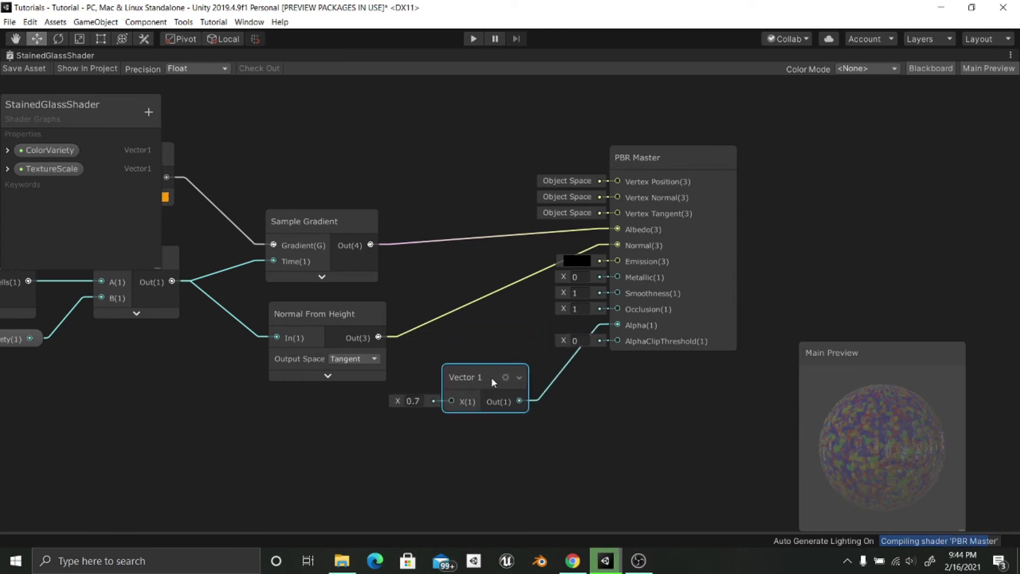
{"action": "right_click", "coordinate": [491, 377]}
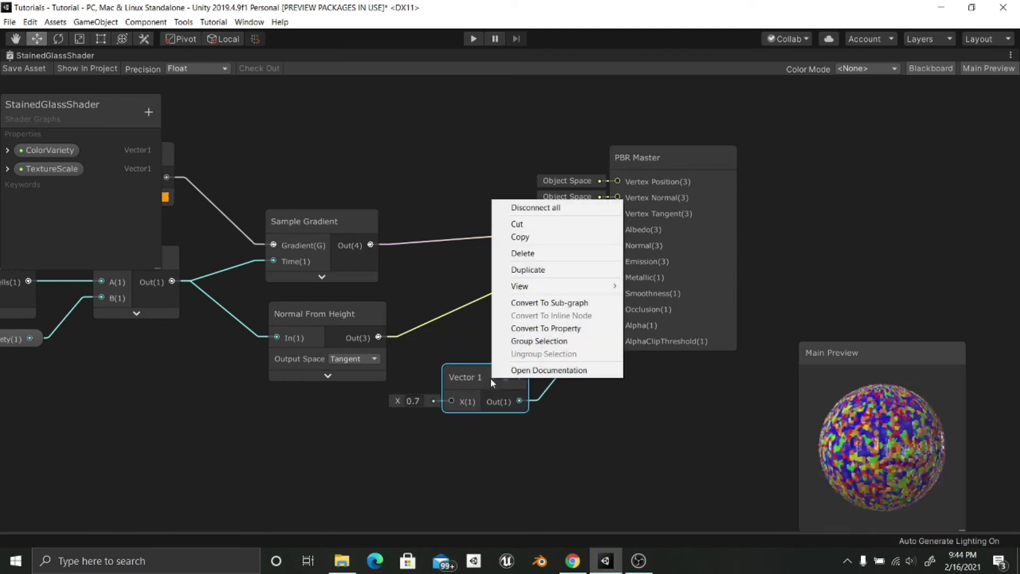
{"action": "left_click", "coordinate": [545, 327]}
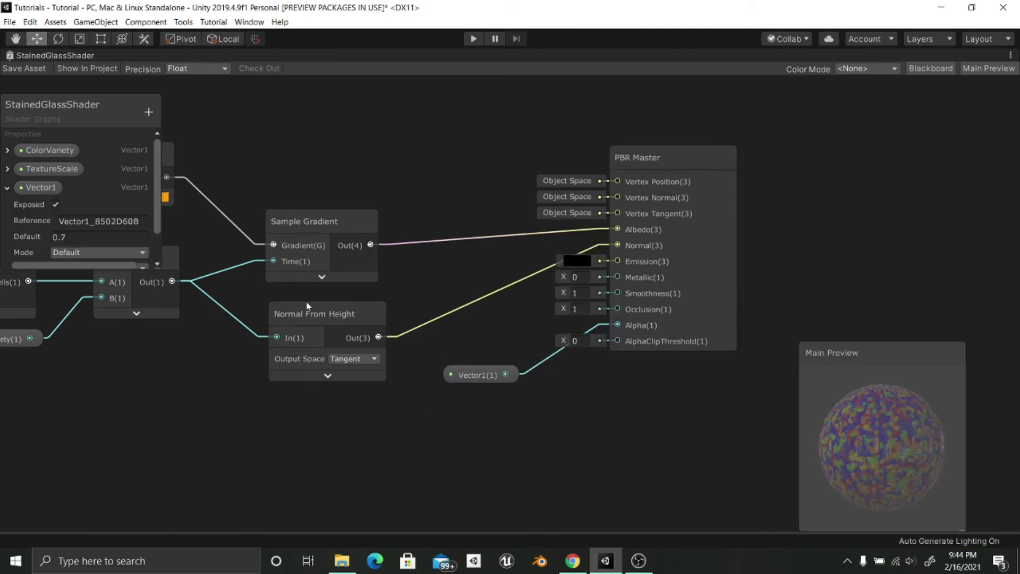
Rename the property driving Alpha as Transparency.
{"action": "double_click", "coordinate": [41, 189]}
{"action": "type", "text": "Trans"}
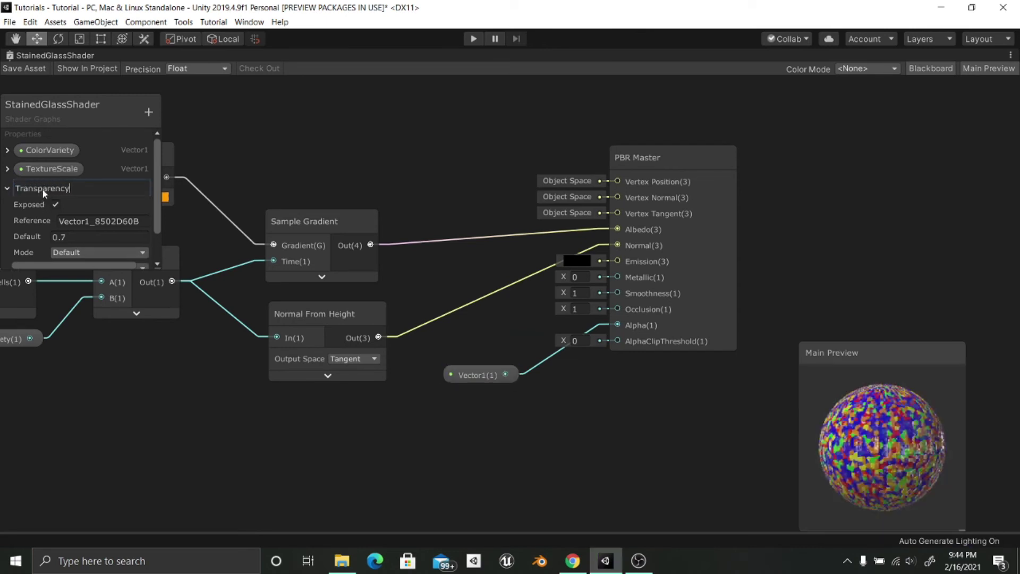
{"action": "type", "text": "parency"}
{"action": "key", "text": "Return"}
Switch the Transparency property's mode to Slider and save the shader asset.
{"action": "scroll", "coordinate": [68, 244], "scroll_direction": "down", "scroll_amount": 2}
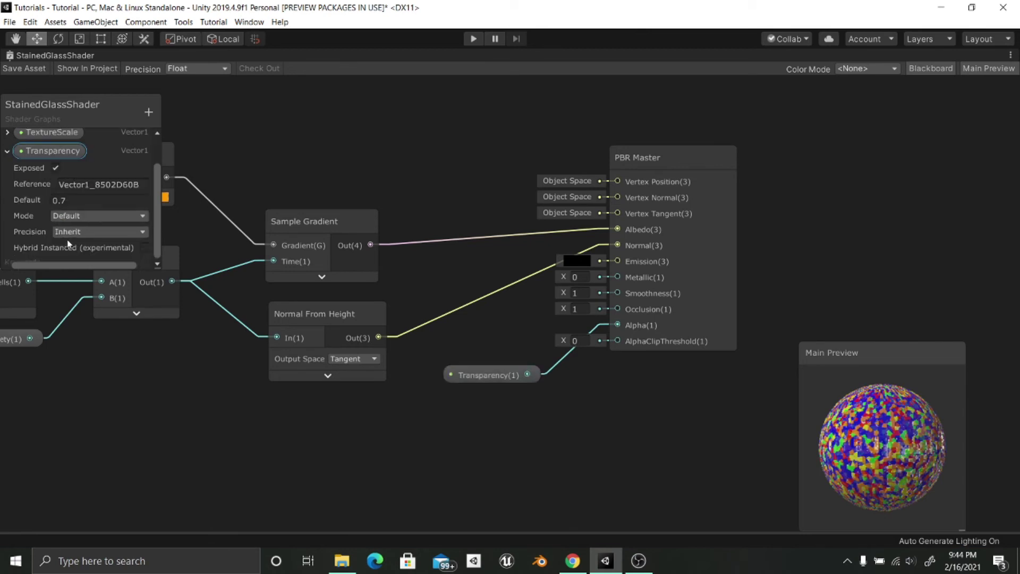
{"action": "left_click", "coordinate": [97, 222]}
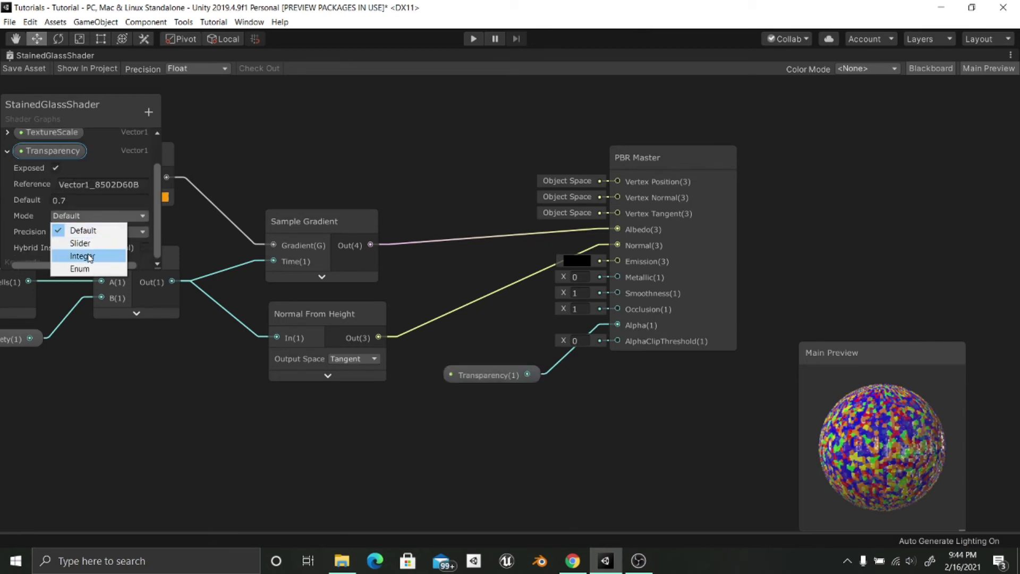
{"action": "left_click", "coordinate": [93, 243]}
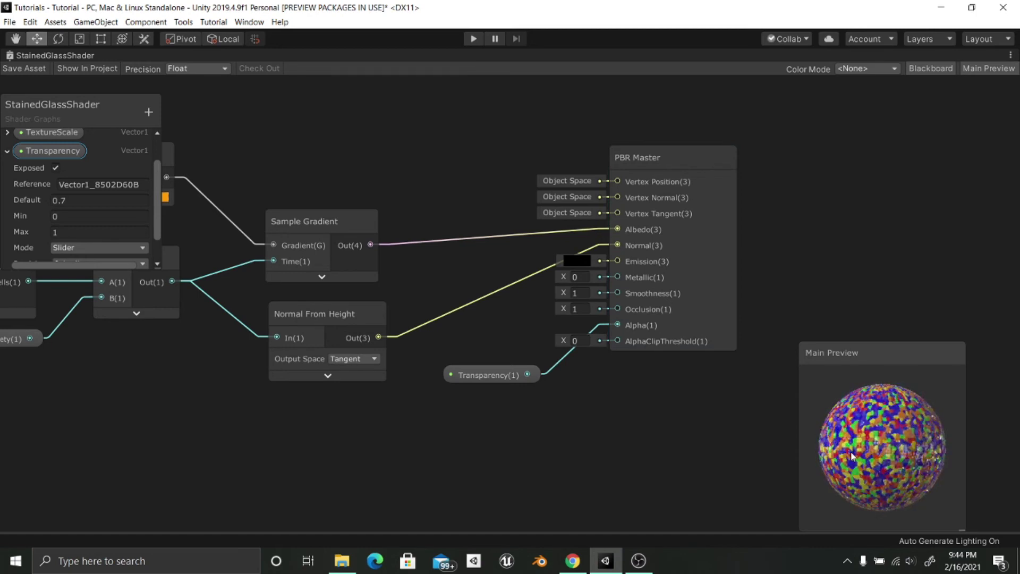
{"action": "left_click", "coordinate": [26, 69]}
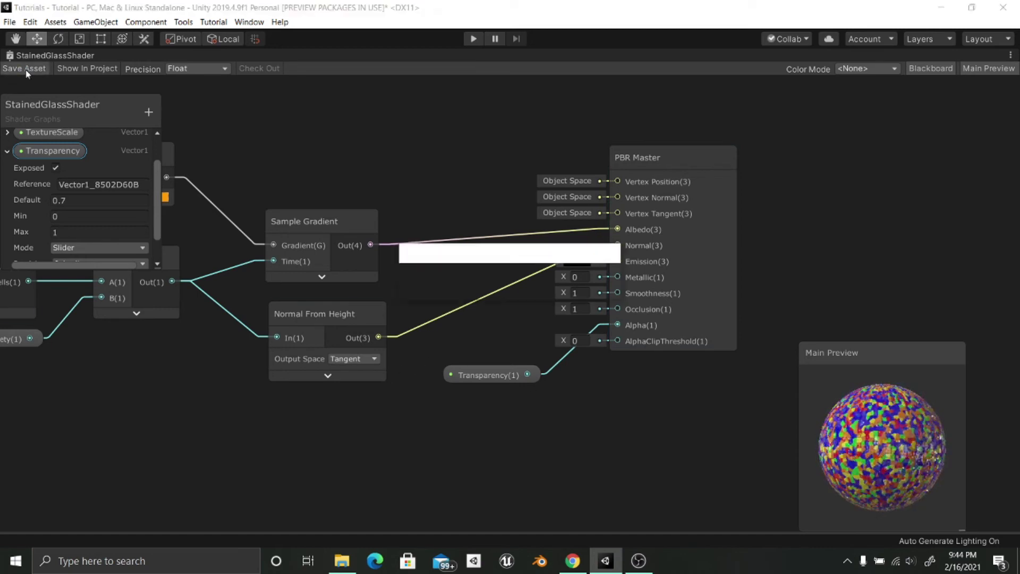
Restore the maximized shader graph window to the normal editor layout and bring up the Scene view.
{"action": "right_click", "coordinate": [64, 58]}
{"action": "left_click", "coordinate": [98, 67]}
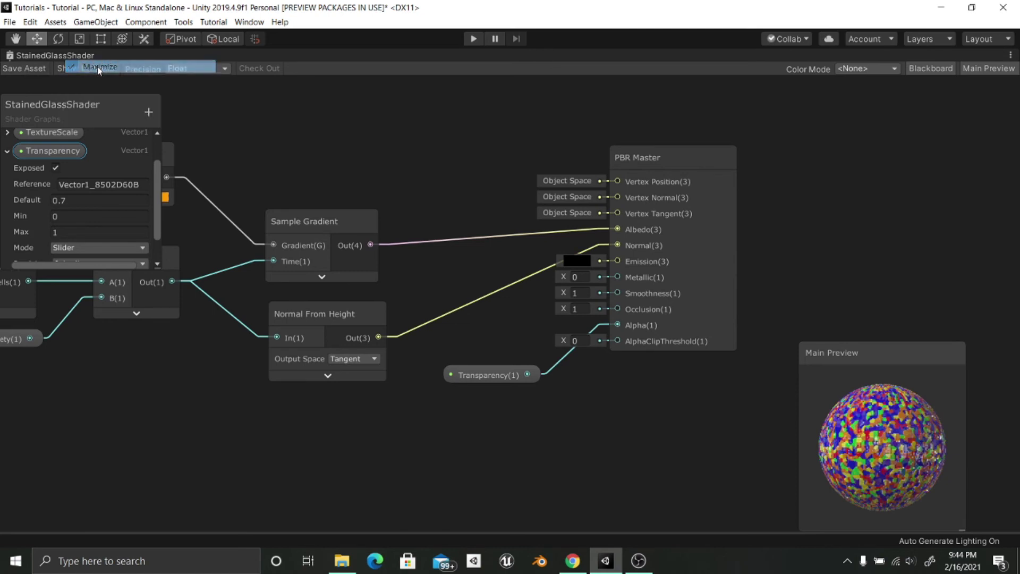
{"action": "left_click", "coordinate": [352, 58]}
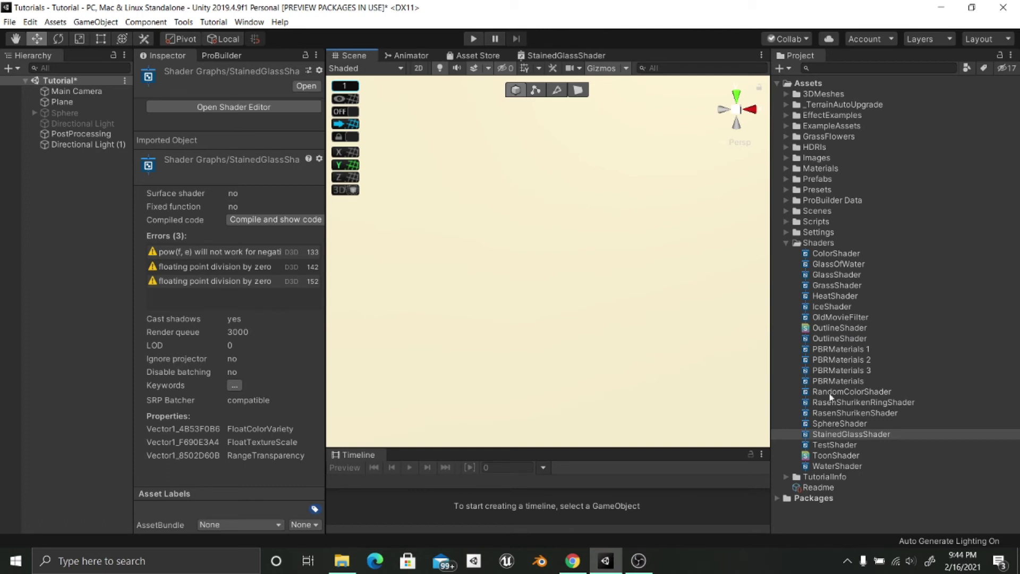
Create a new material in the Materials folder and name it StainedGlass_Mat.
{"action": "right_click", "coordinate": [799, 168]}
{"action": "mouse_move", "coordinate": [810, 176]}
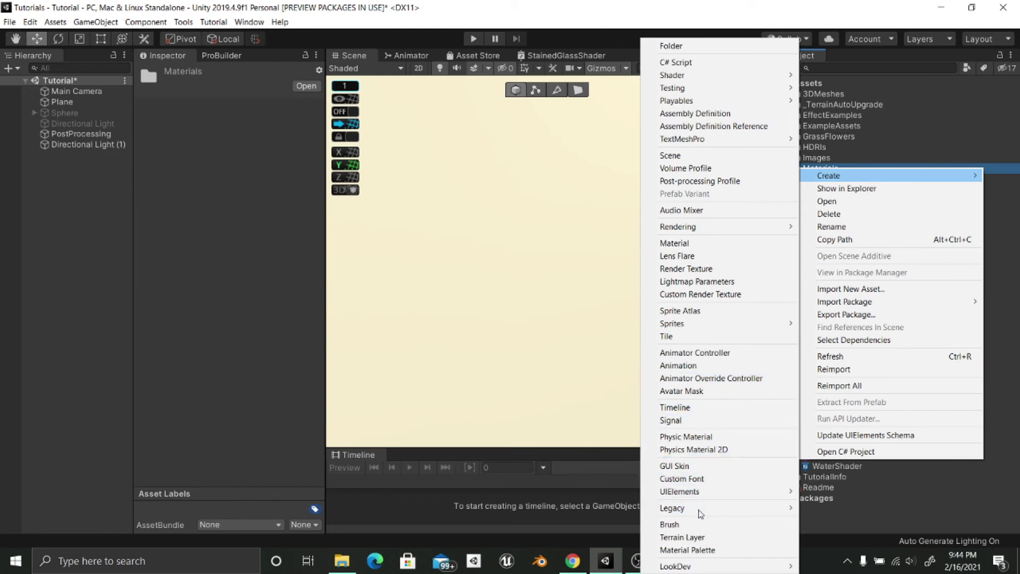
{"action": "left_click", "coordinate": [712, 244]}
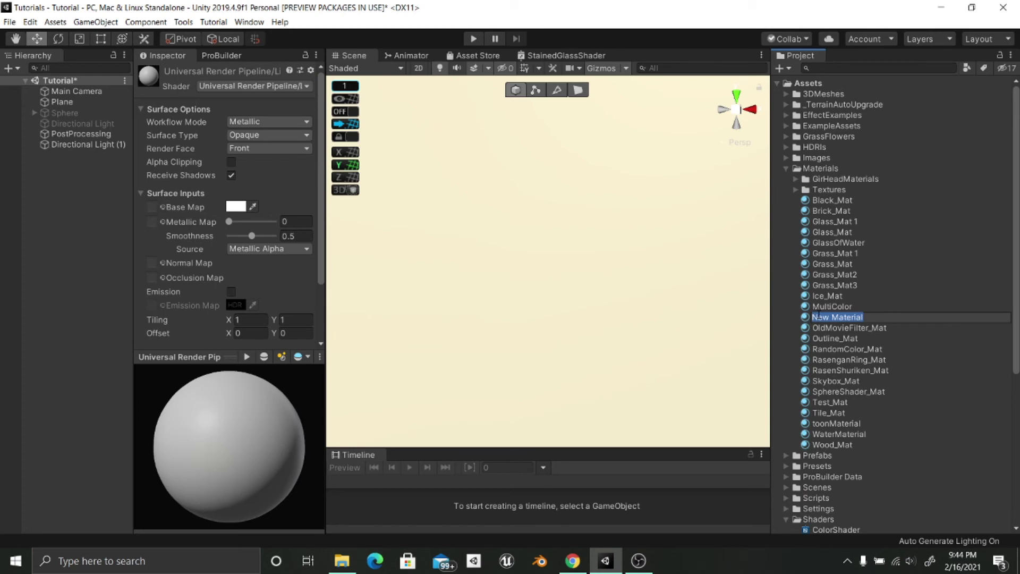
{"action": "type", "text": "Sa"}
{"action": "type", "text": "ainedGlassMate"}
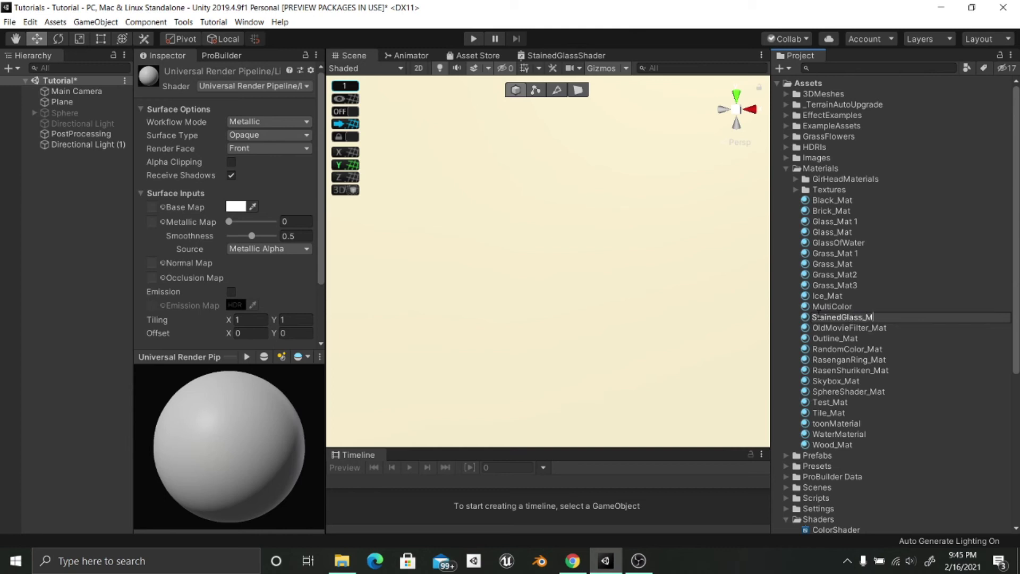
{"action": "key", "text": "Return"}
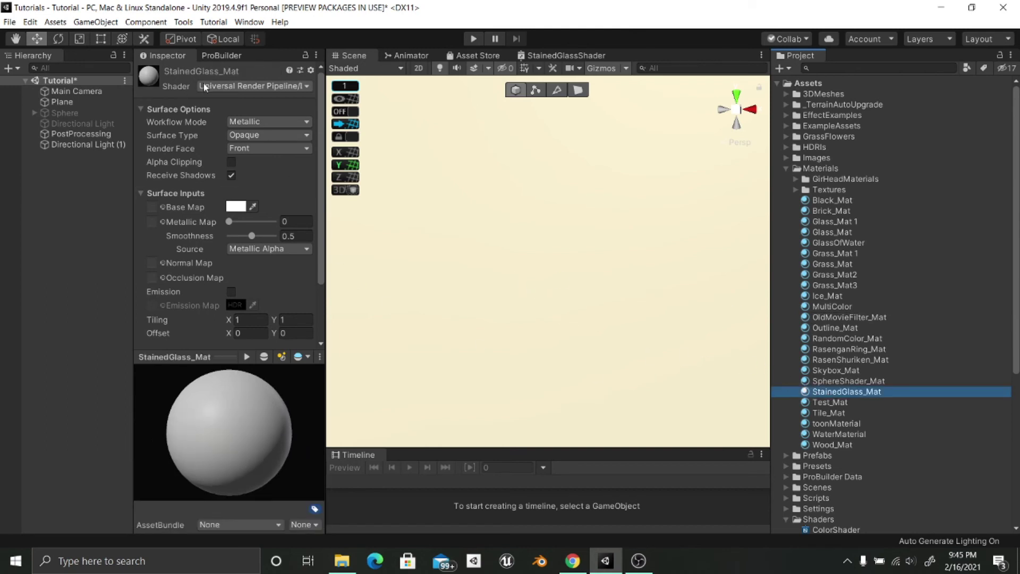
Assign the StainedGlassShader shader graph to StainedGlass_Mat and rotate the material's preview sphere.
{"action": "left_click", "coordinate": [234, 85]}
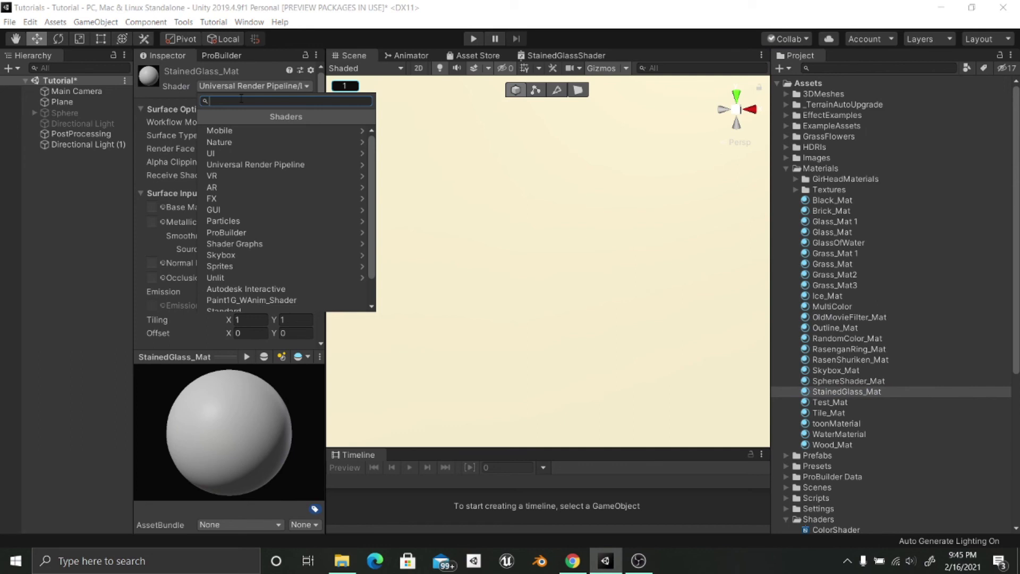
{"action": "type", "text": "sta"}
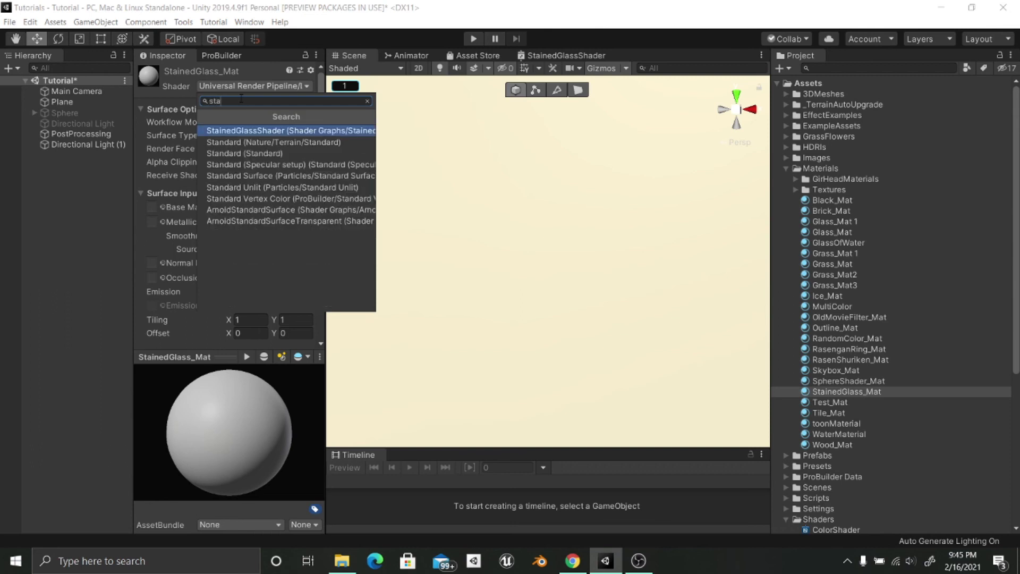
{"action": "key", "text": "Return"}
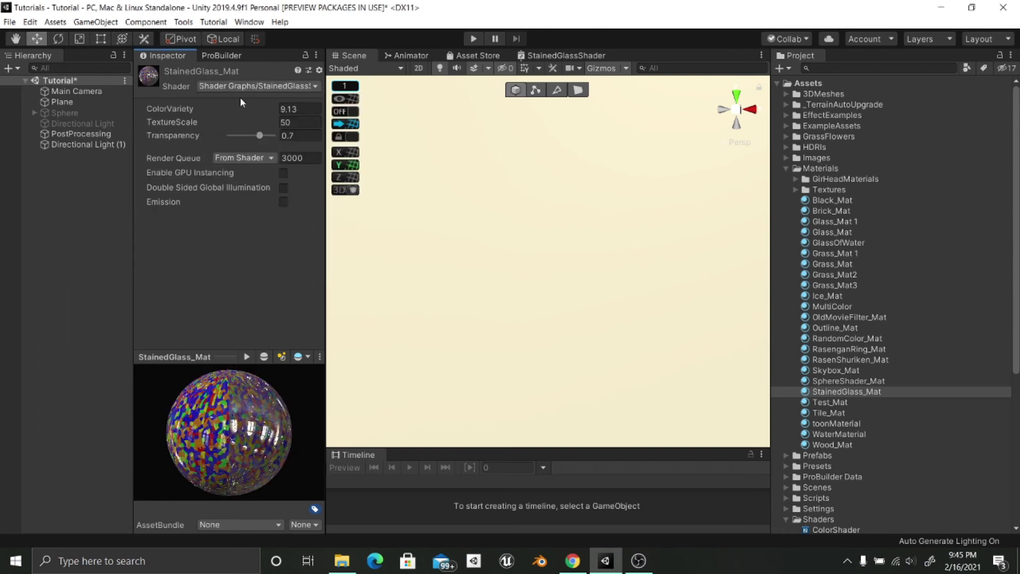
{"action": "left_click_drag", "start_coordinate": [194, 437], "coordinate": [243, 426]}
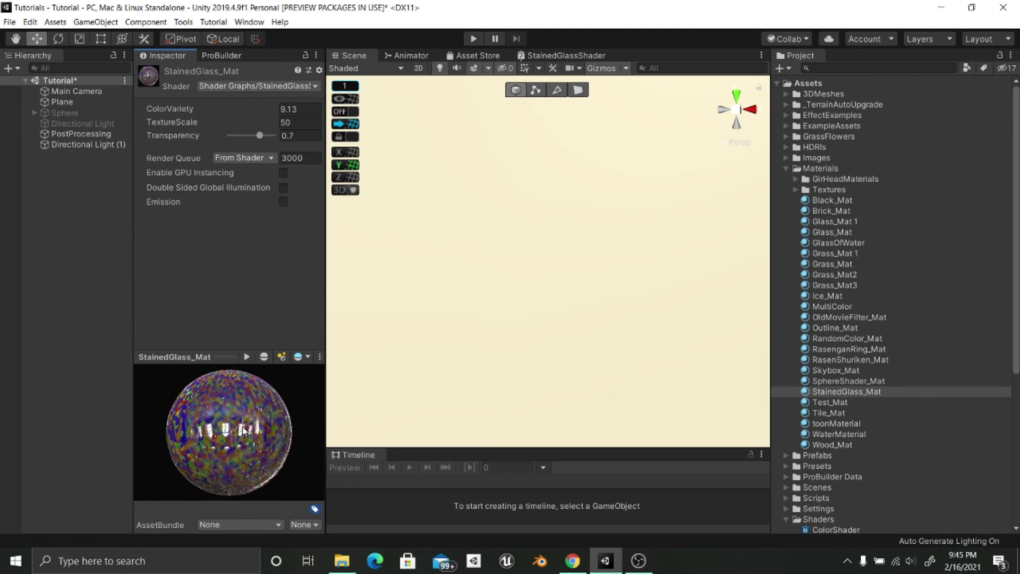
Add a 3D Quad object to the scene and reset its Transform.
{"action": "left_click", "coordinate": [75, 180]}
{"action": "right_click", "coordinate": [85, 183]}
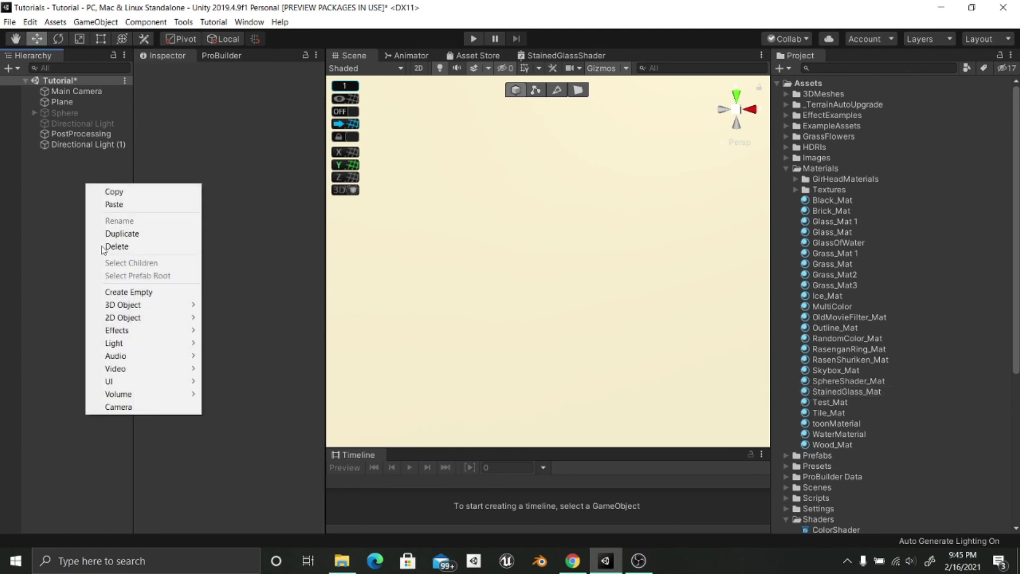
{"action": "mouse_move", "coordinate": [144, 312]}
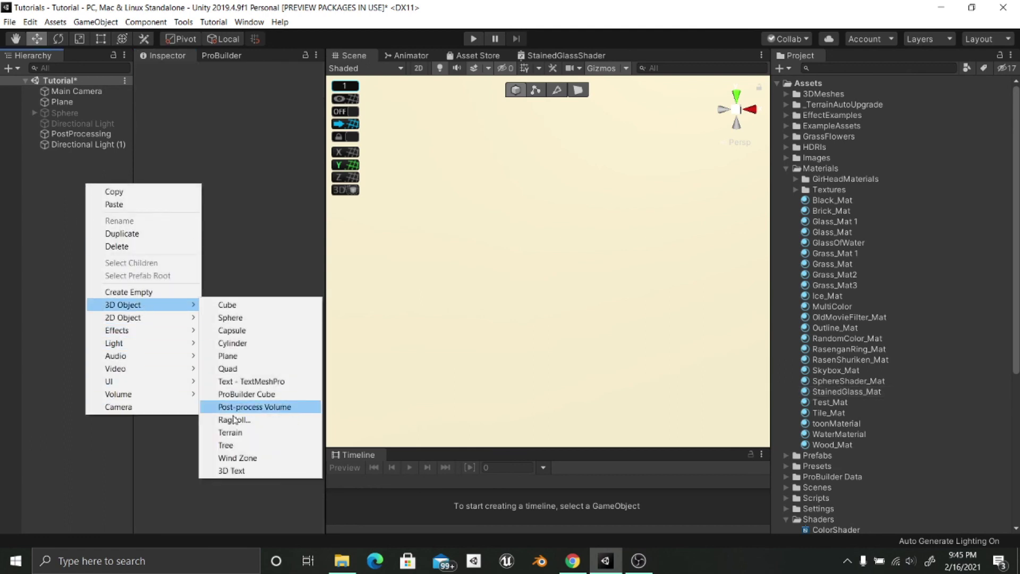
{"action": "left_click", "coordinate": [247, 368]}
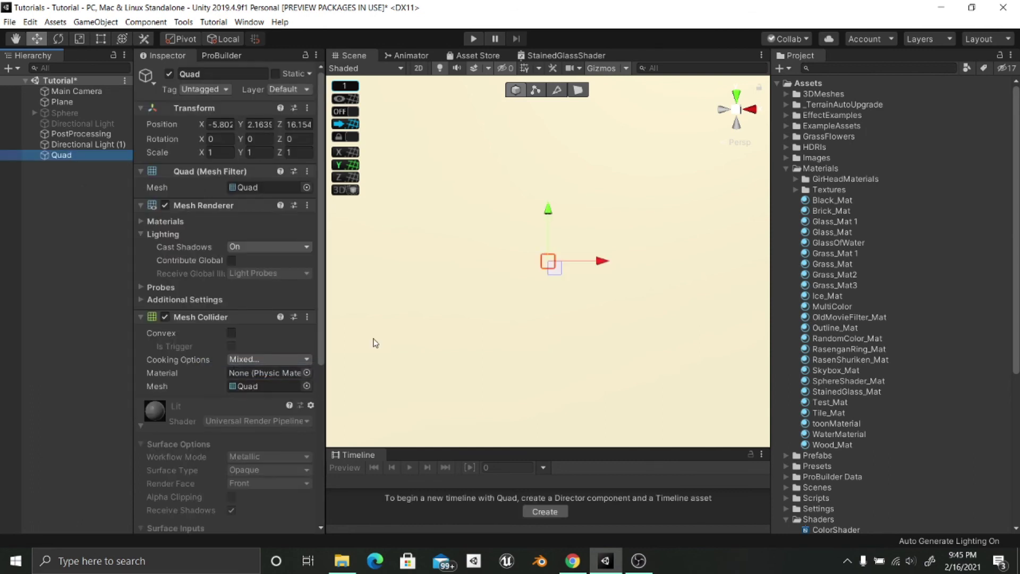
{"action": "left_click", "coordinate": [307, 108]}
{"action": "left_click", "coordinate": [327, 119]}
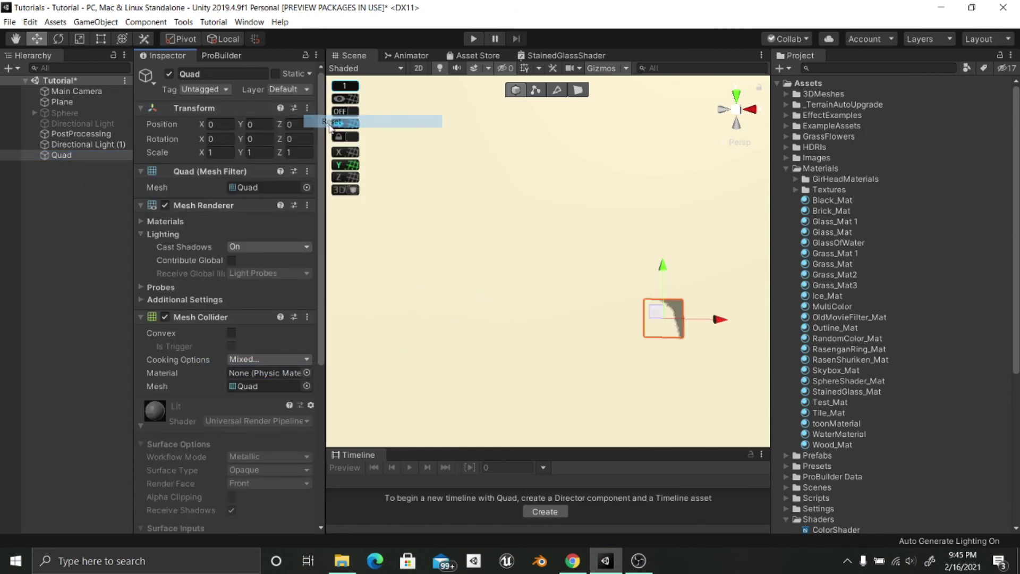
Move the quad above the plane to about X -2.89, Y 2.02, Z -2.95.
{"action": "left_click_drag", "start_coordinate": [713, 321], "coordinate": [592, 339]}
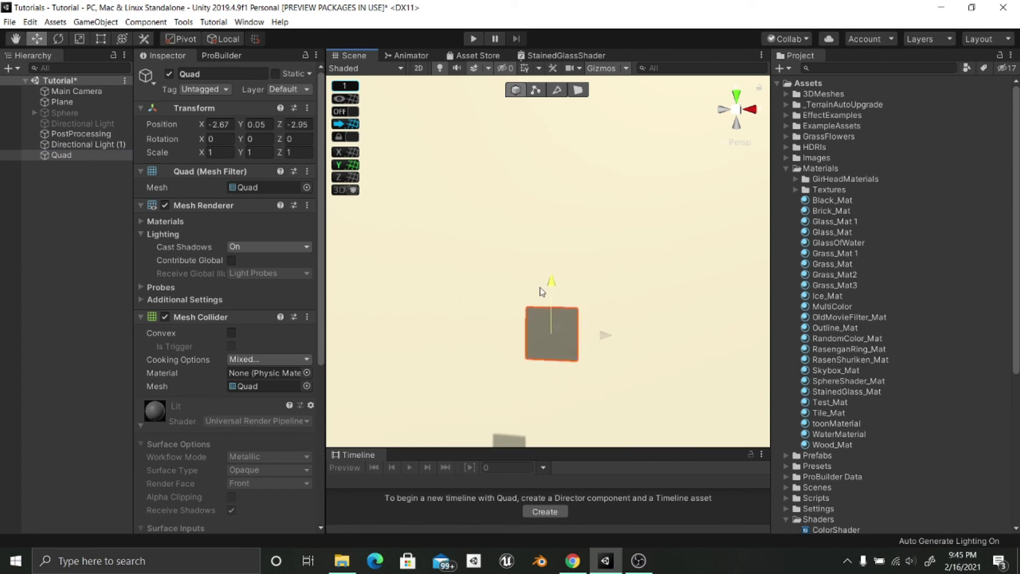
{"action": "left_click_drag", "start_coordinate": [549, 284], "coordinate": [547, 184]}
{"action": "left_click_drag", "start_coordinate": [594, 240], "coordinate": [584, 241]}
Scale the quad up uniformly to about 5.95 on all axes.
{"action": "key", "text": "e"}
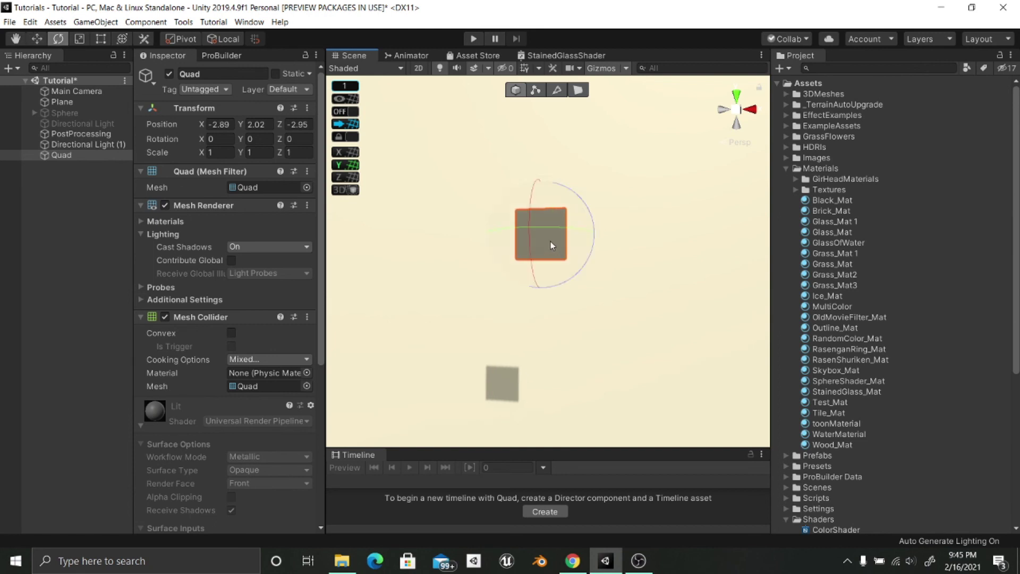
{"action": "key", "text": "r"}
{"action": "left_click_drag", "start_coordinate": [540, 234], "coordinate": [804, 443]}
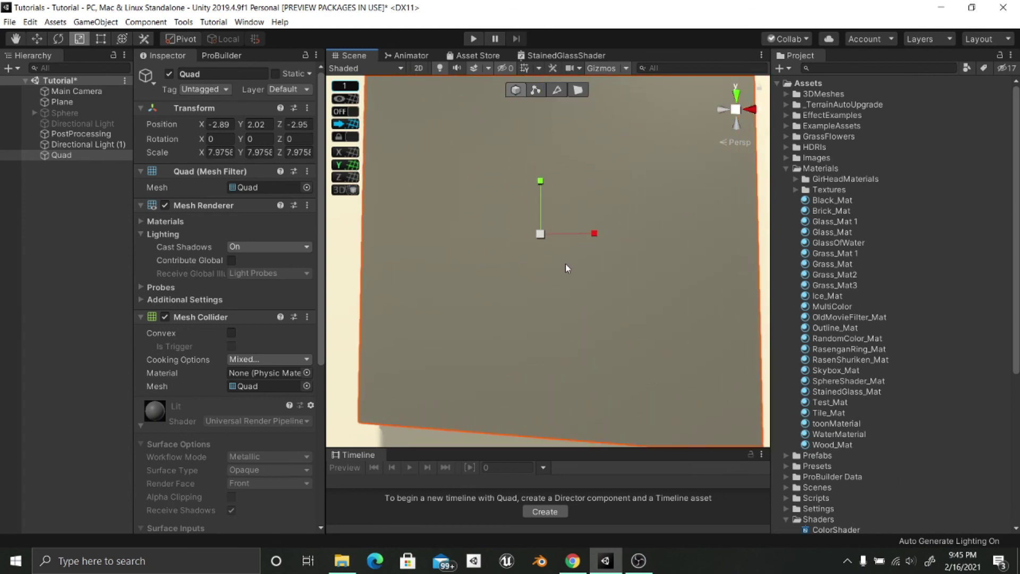
{"action": "key", "text": "x"}
{"action": "key", "text": "w"}
{"action": "key", "text": "e"}
{"action": "key", "text": "w"}
{"action": "key", "text": "e"}
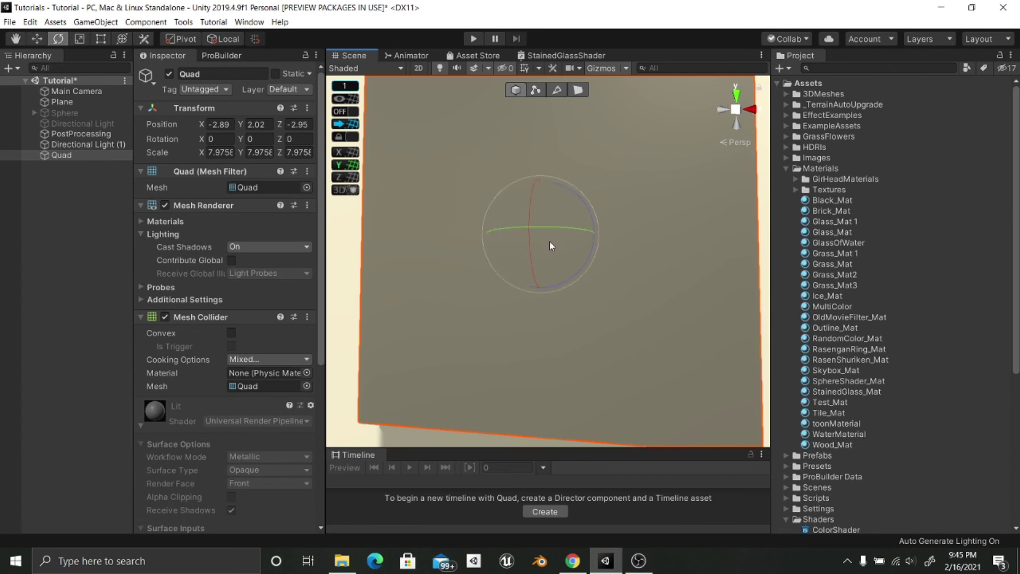
{"action": "key", "text": "r"}
{"action": "left_click_drag", "start_coordinate": [541, 234], "coordinate": [532, 238]}
{"action": "key", "text": "w"}
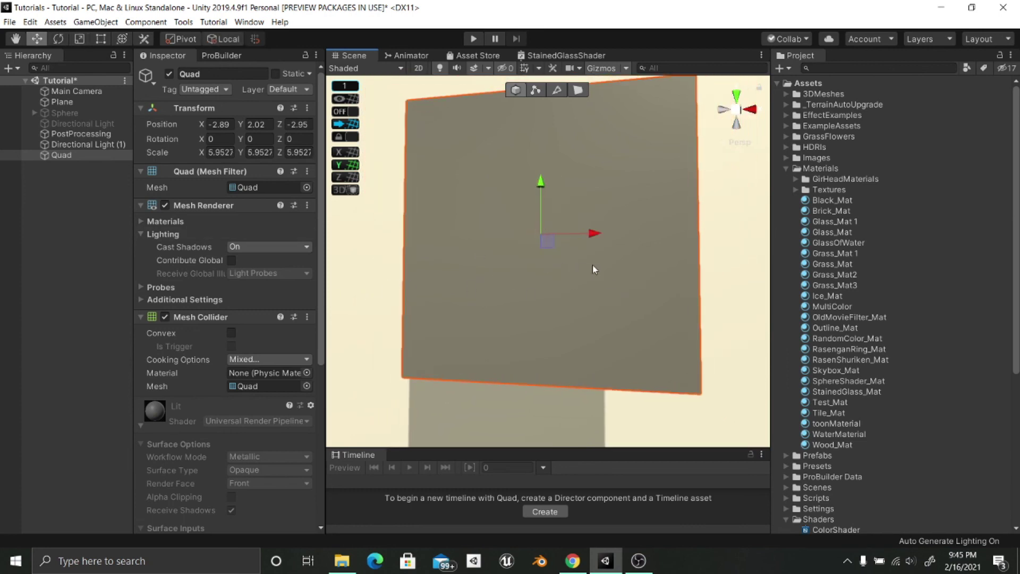
Apply the StainedGlass_Mat material to the quad and inspect its surface from an angle.
{"action": "left_click", "coordinate": [830, 392]}
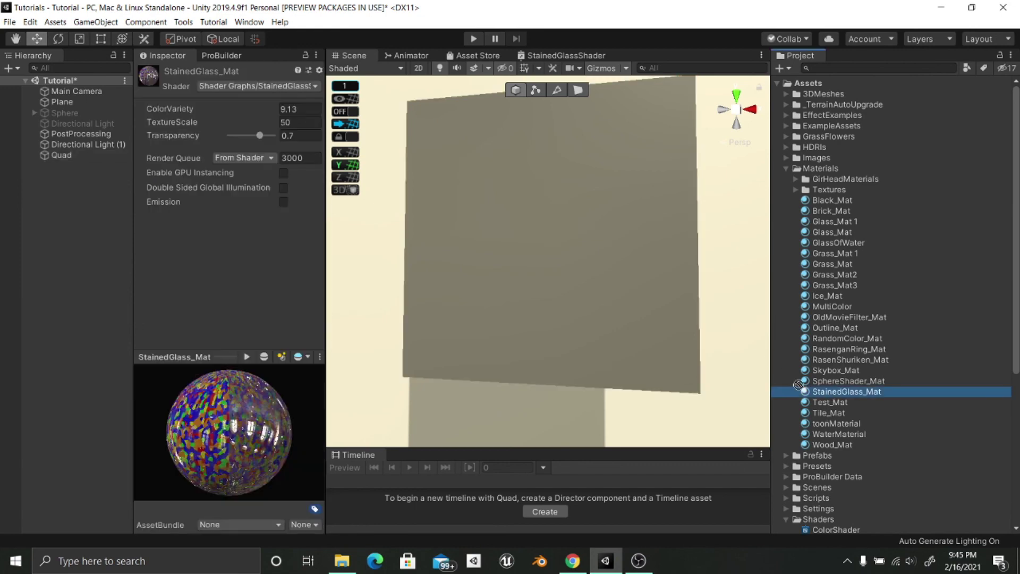
{"action": "left_click_drag", "start_coordinate": [798, 385], "coordinate": [537, 304]}
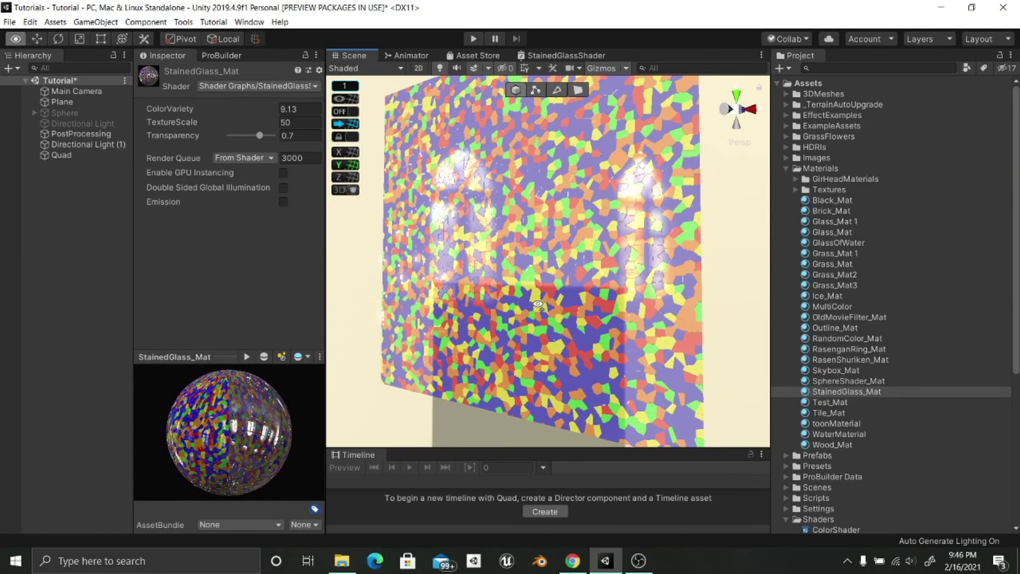
{"action": "left_click_drag", "start_coordinate": [537, 305], "coordinate": [547, 285], "text": "alt"}
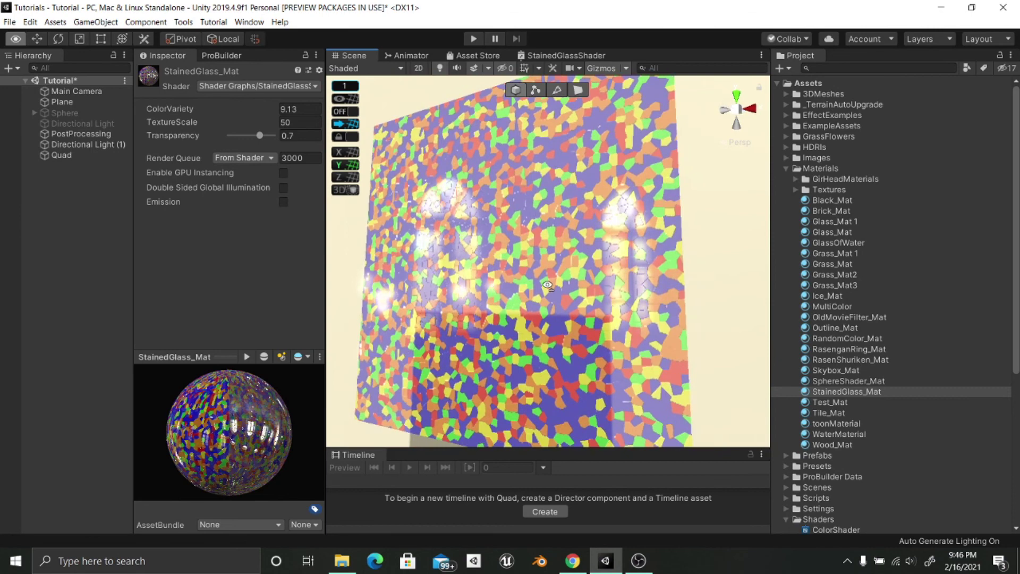
{"action": "left_click_drag", "start_coordinate": [547, 285], "coordinate": [521, 290], "text": "alt"}
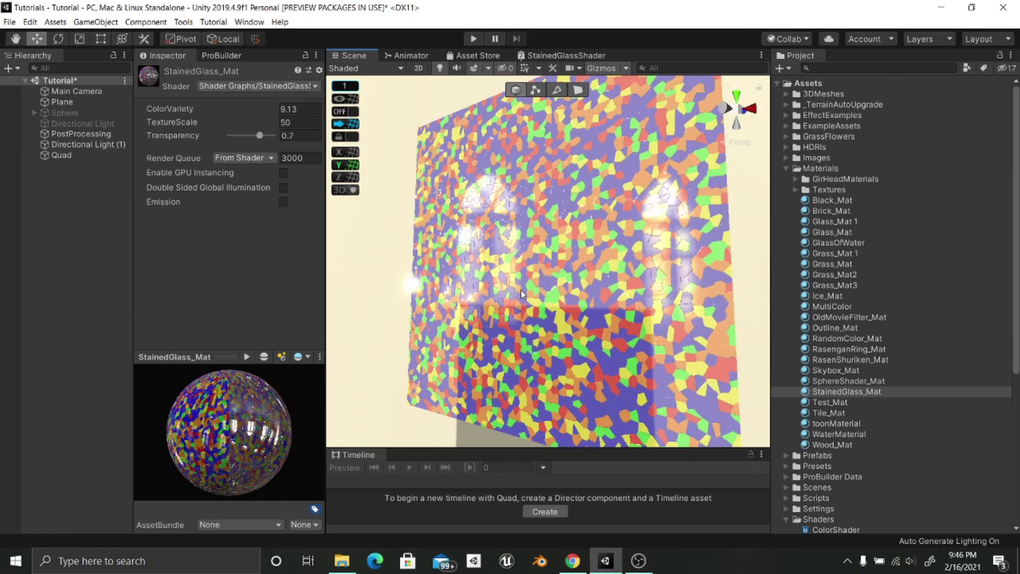